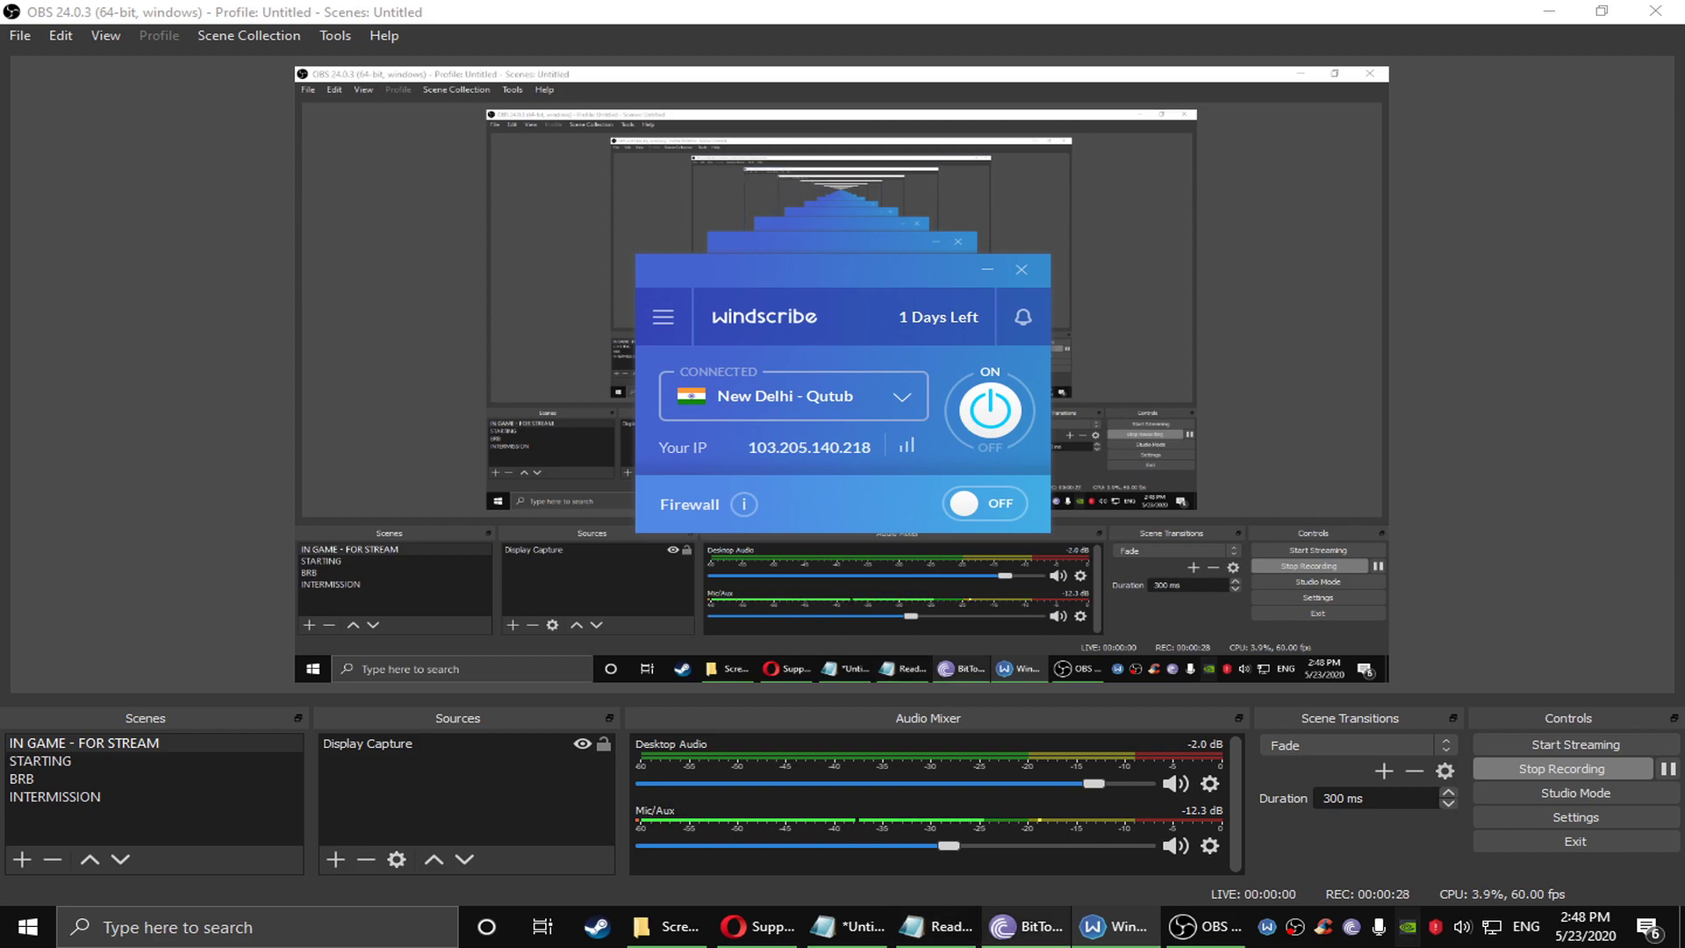
# Bring the Read Me notes forward and review the step about asking for 1 day.
pyautogui.moveTo(1027, 927)
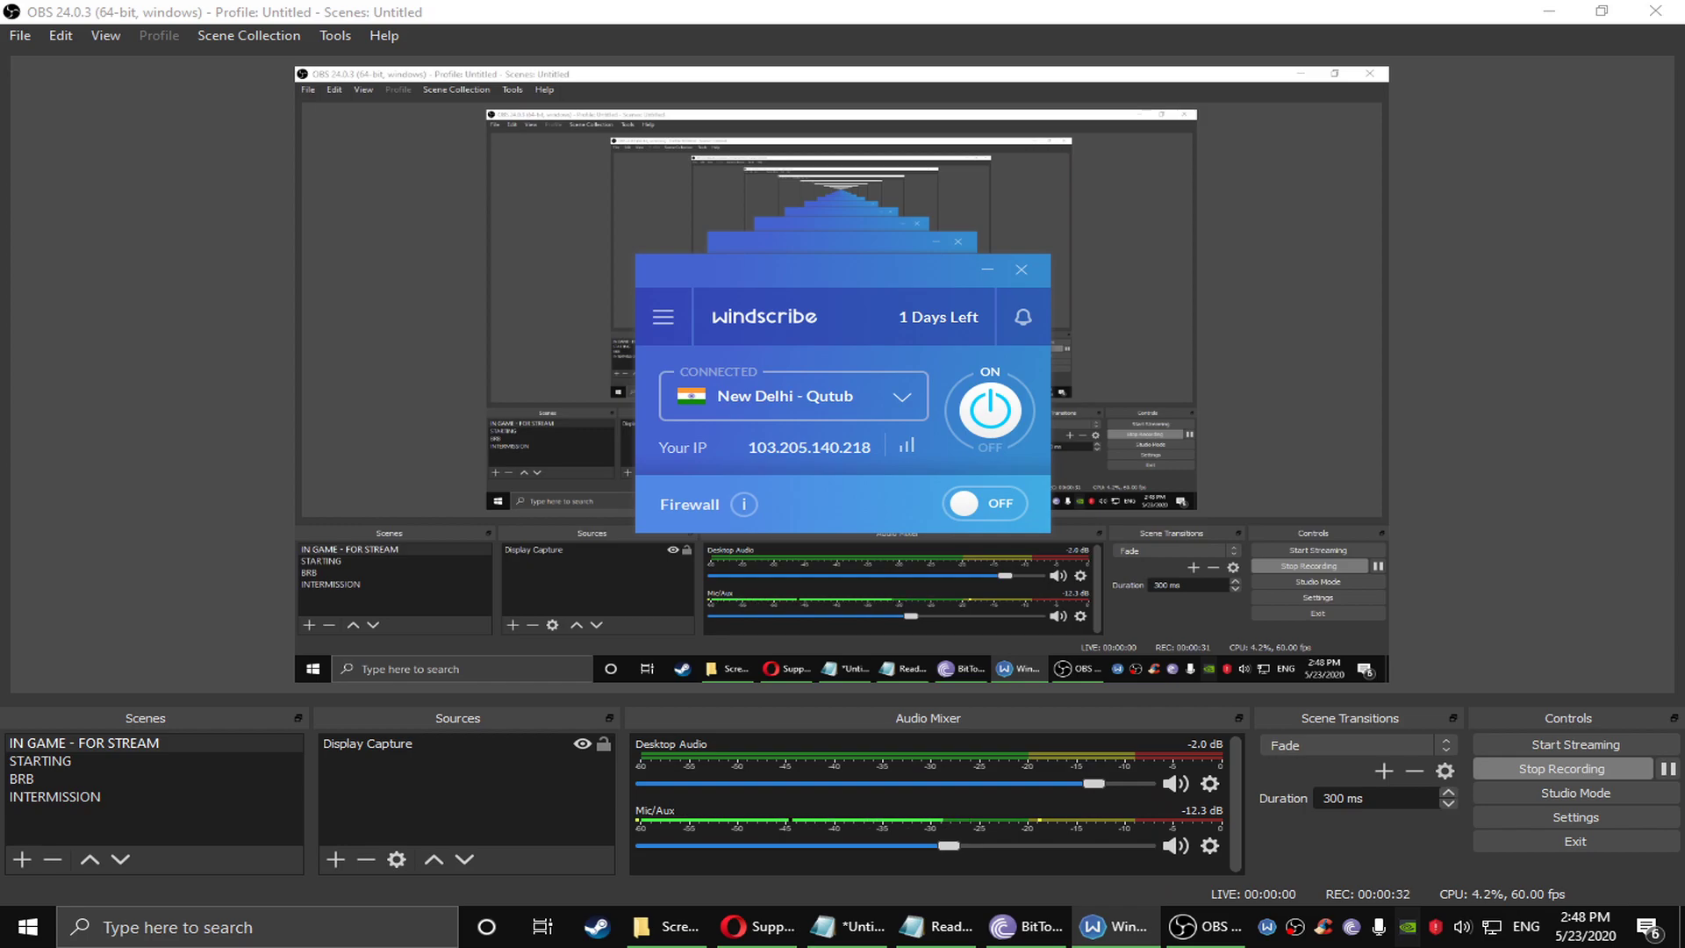
pyautogui.click(937, 927)
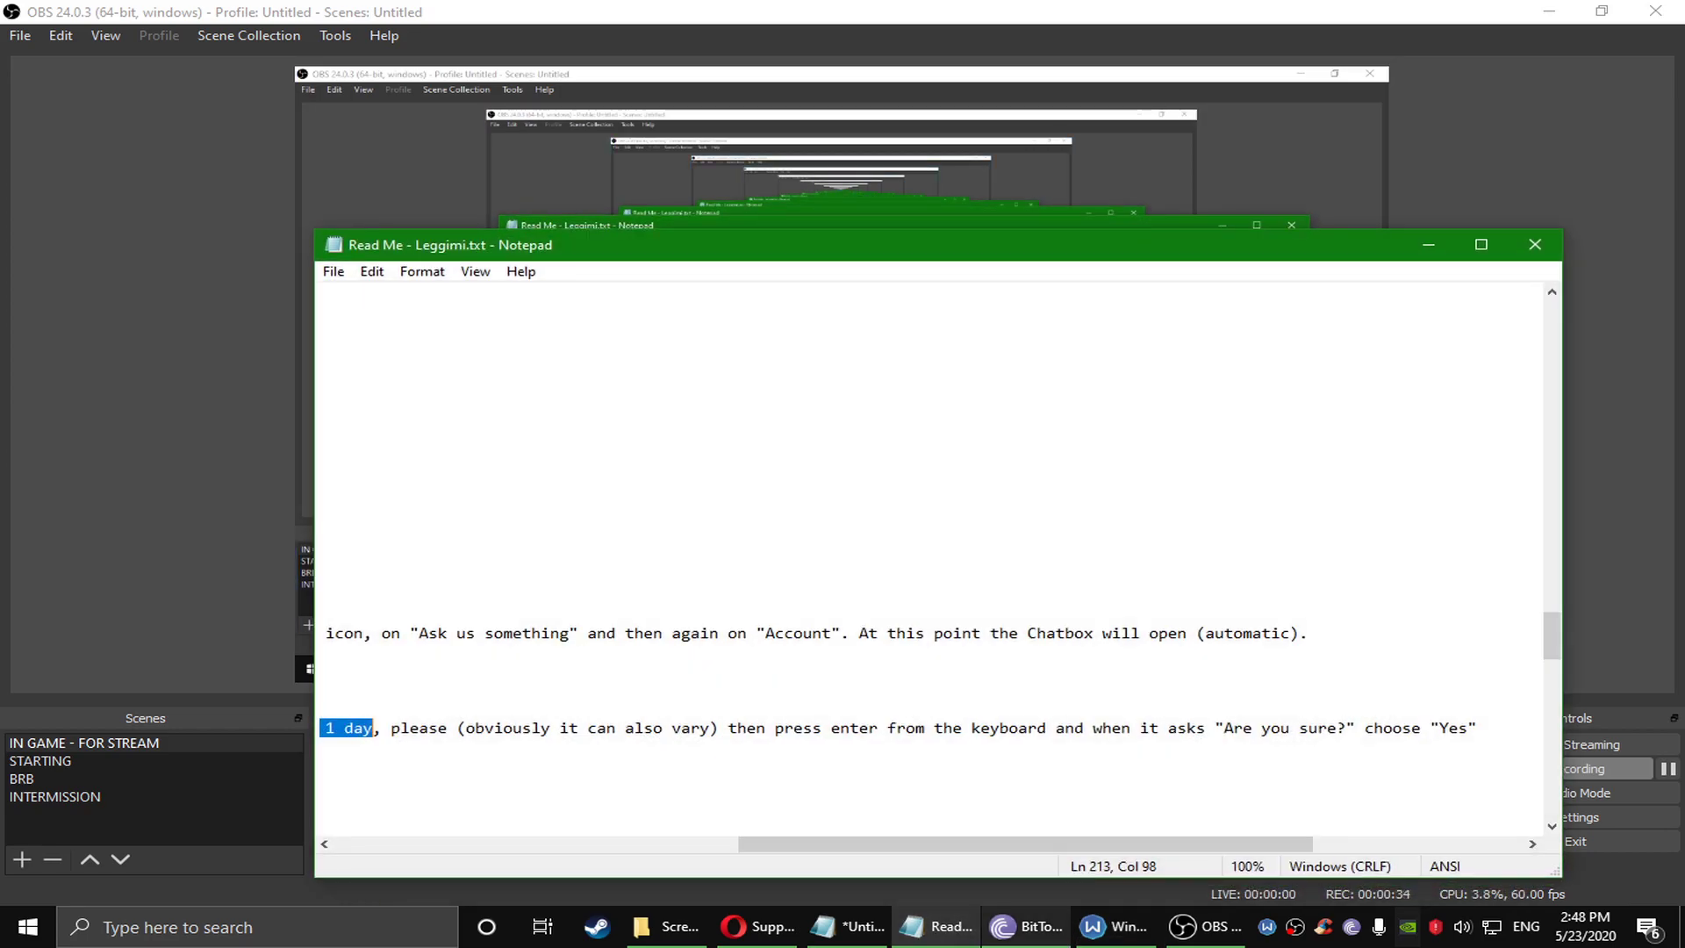
pyautogui.click(1027, 927)
pyautogui.click(937, 927)
pyautogui.moveTo(1027, 927)
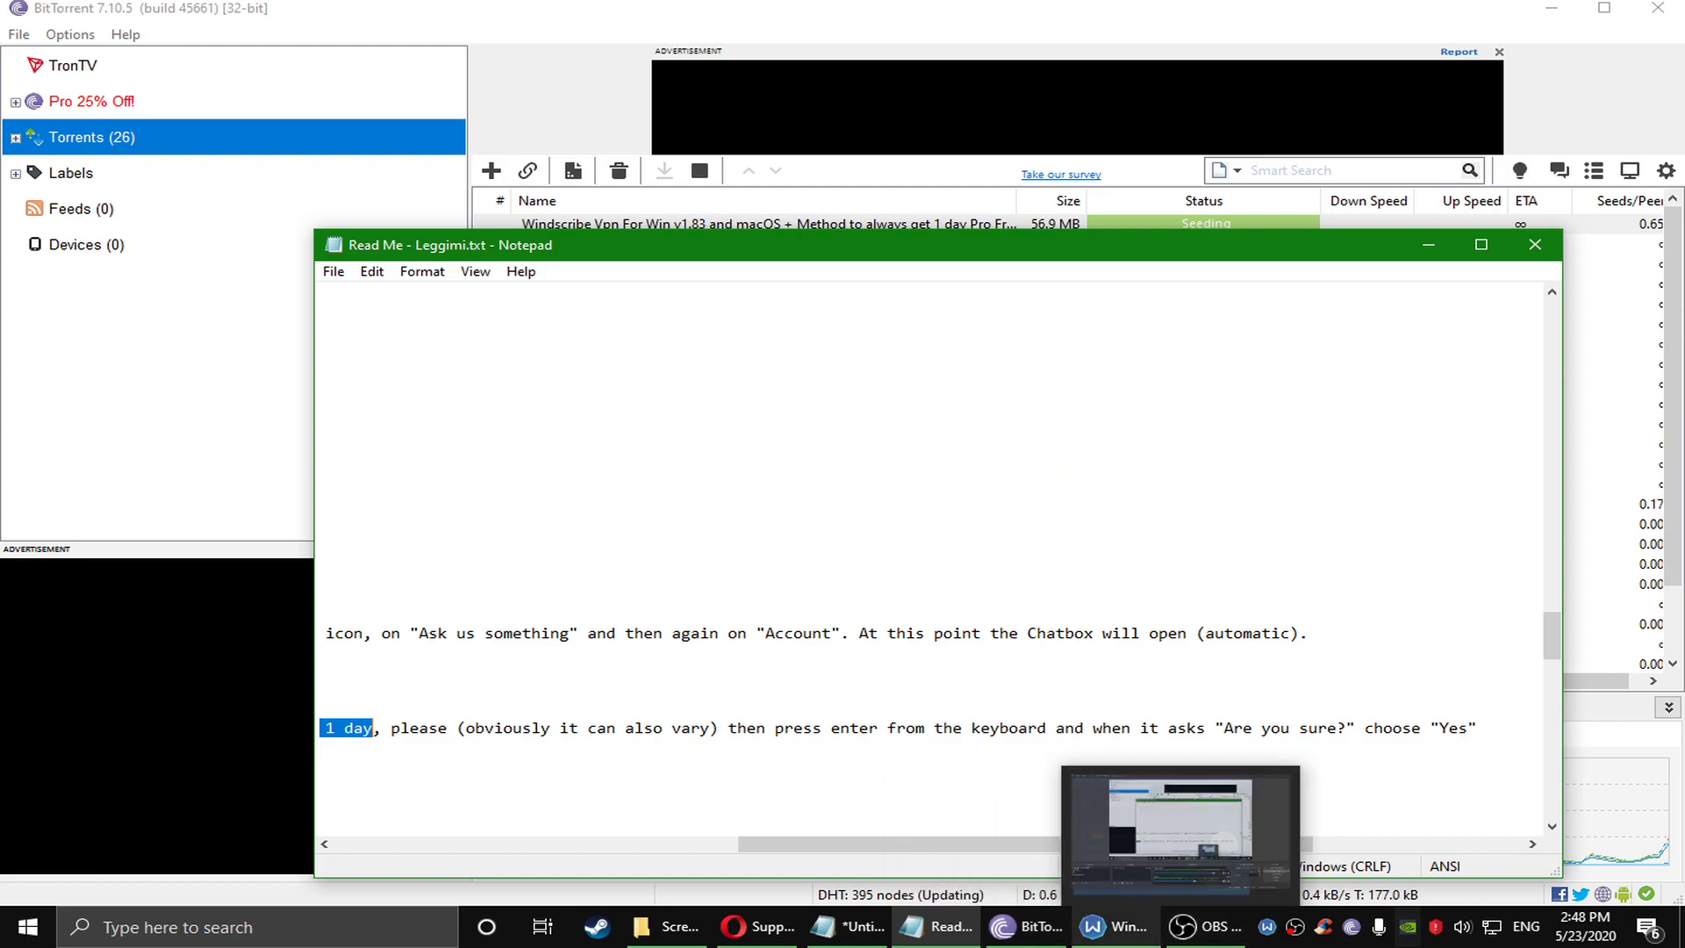
# Switch to the Windscribe support chat and scroll back through the conversation.
pyautogui.moveTo(938, 927)
pyautogui.moveTo(1117, 926)
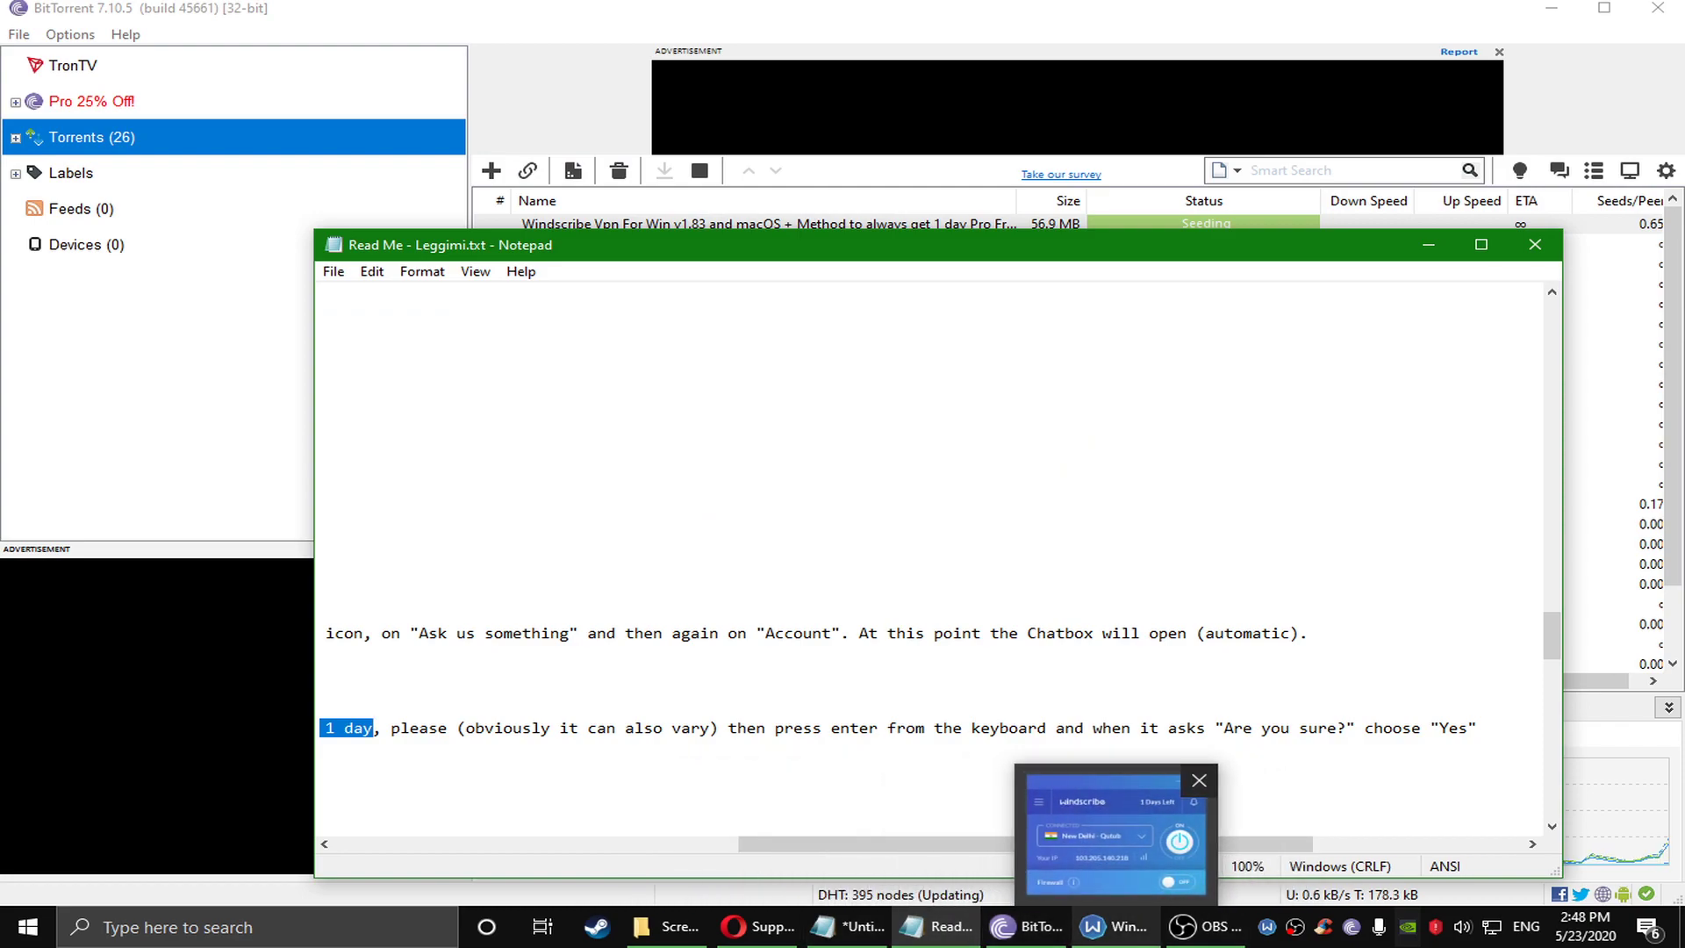
pyautogui.click(759, 927)
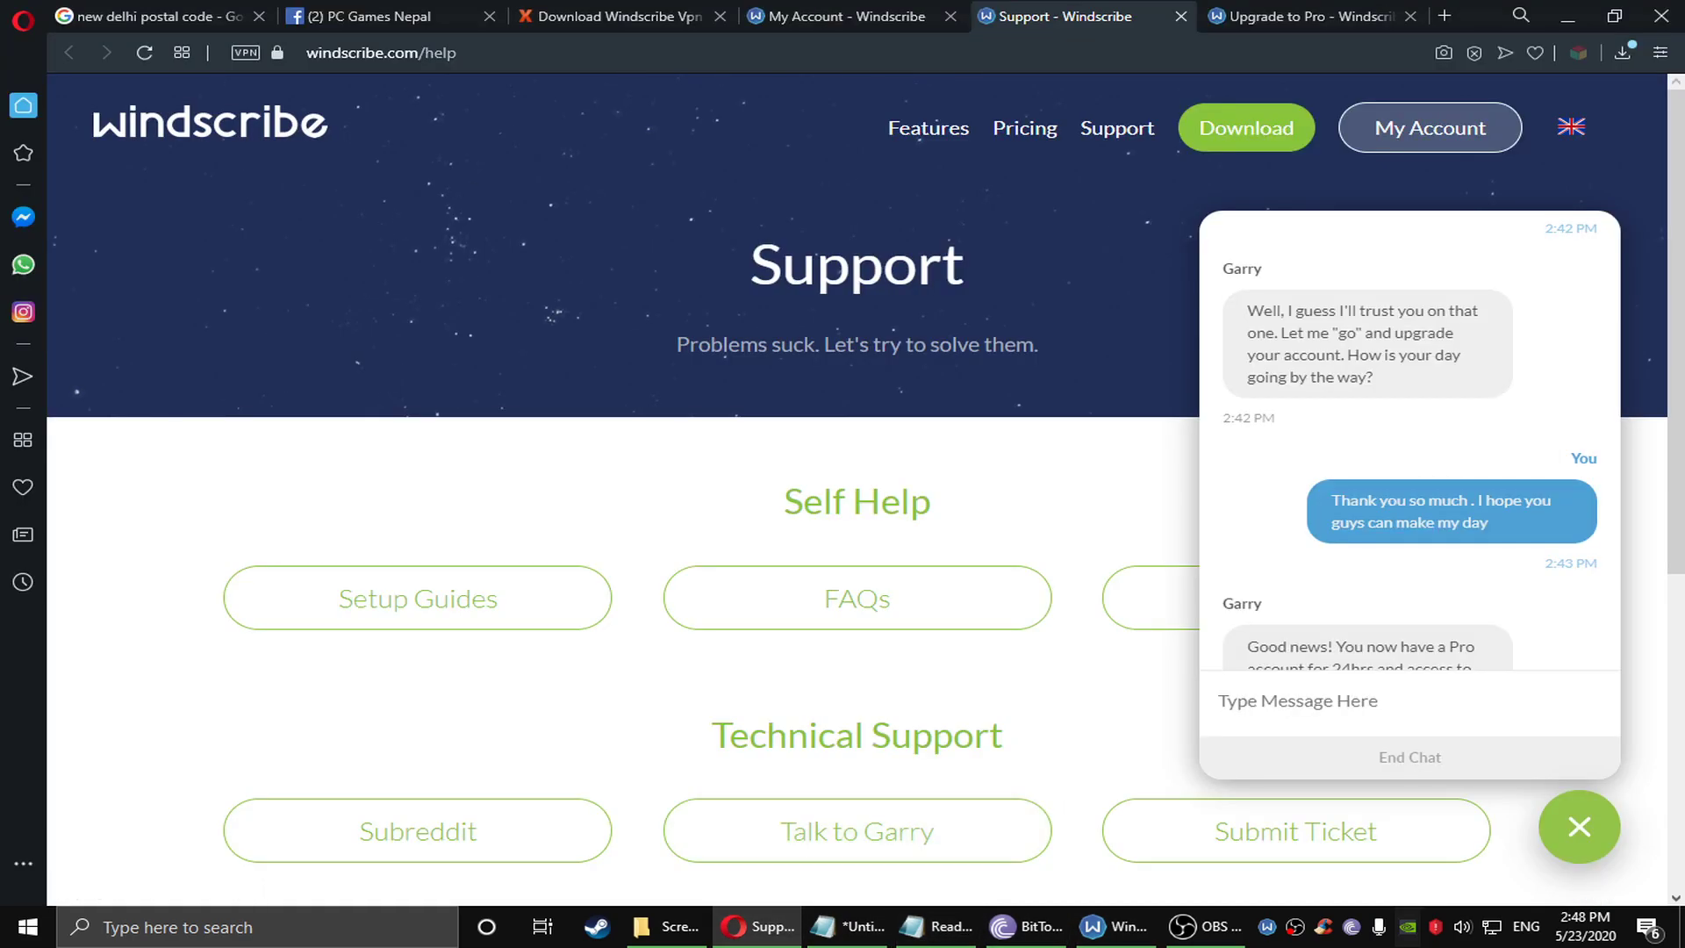
pyautogui.scroll(6, 1410, 439)
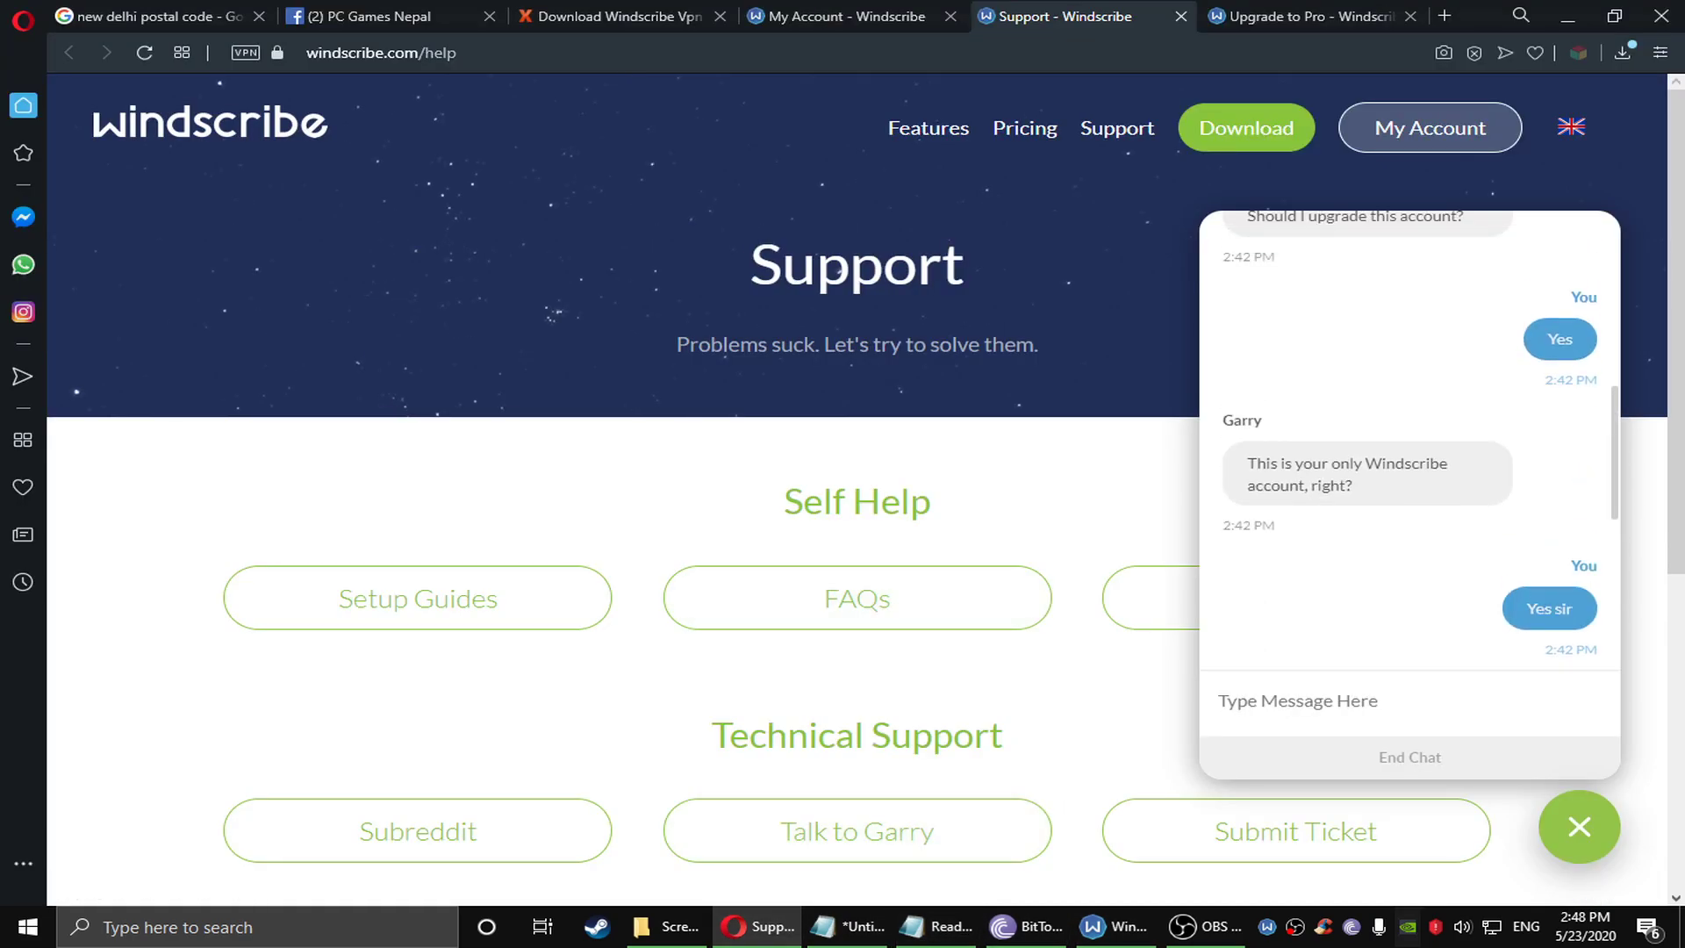
pyautogui.scroll(3, 1409, 439)
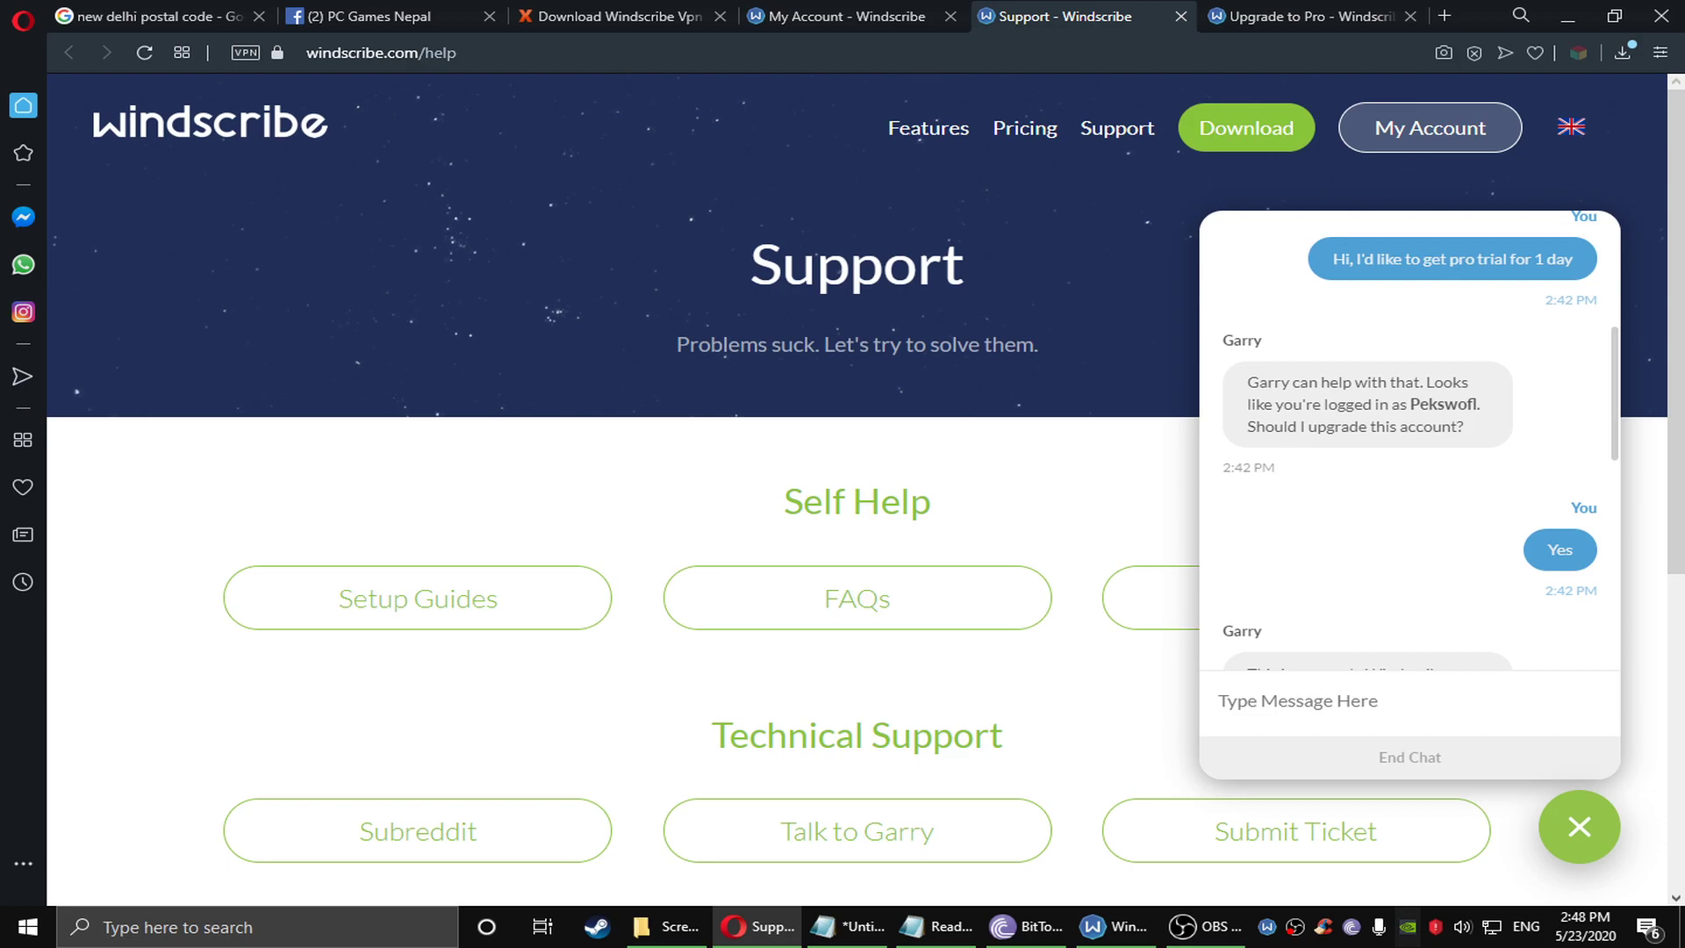
pyautogui.scroll(4, 1410, 438)
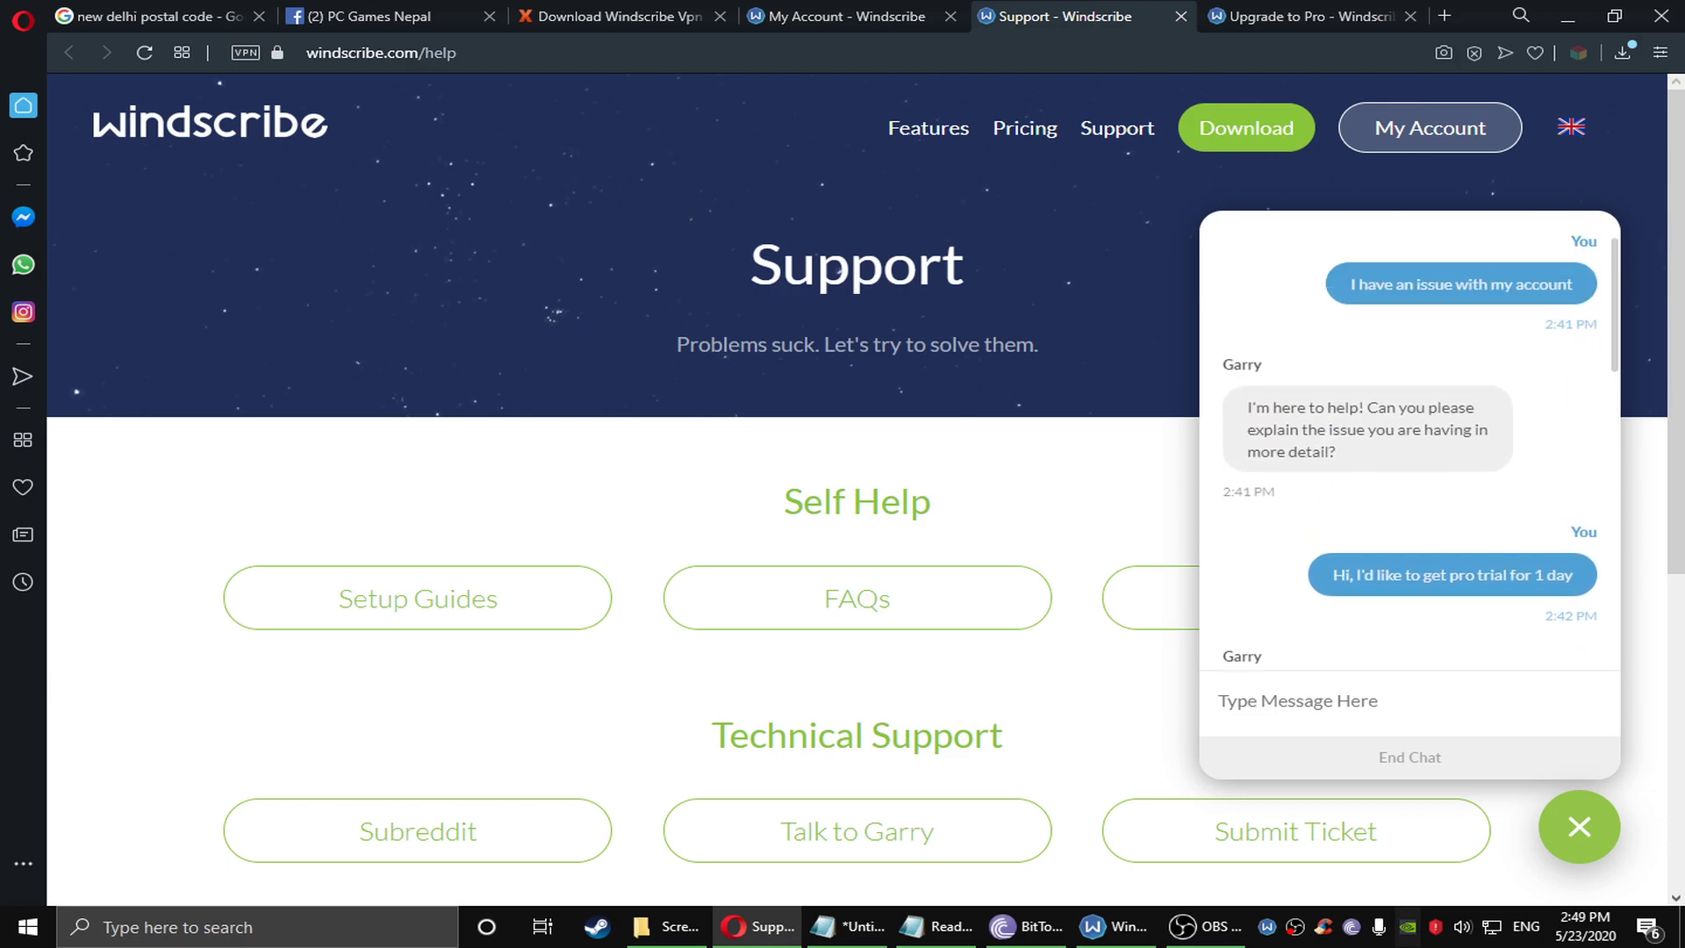
# Highlight the account-issue and 1-day Pro trial request messages in the chat.
pyautogui.tripleClick(1461, 284)
pyautogui.click(1380, 255)
pyautogui.scroll(-3, 1410, 438)
pyautogui.scroll(3, 1410, 439)
pyautogui.scroll(-2, 1410, 439)
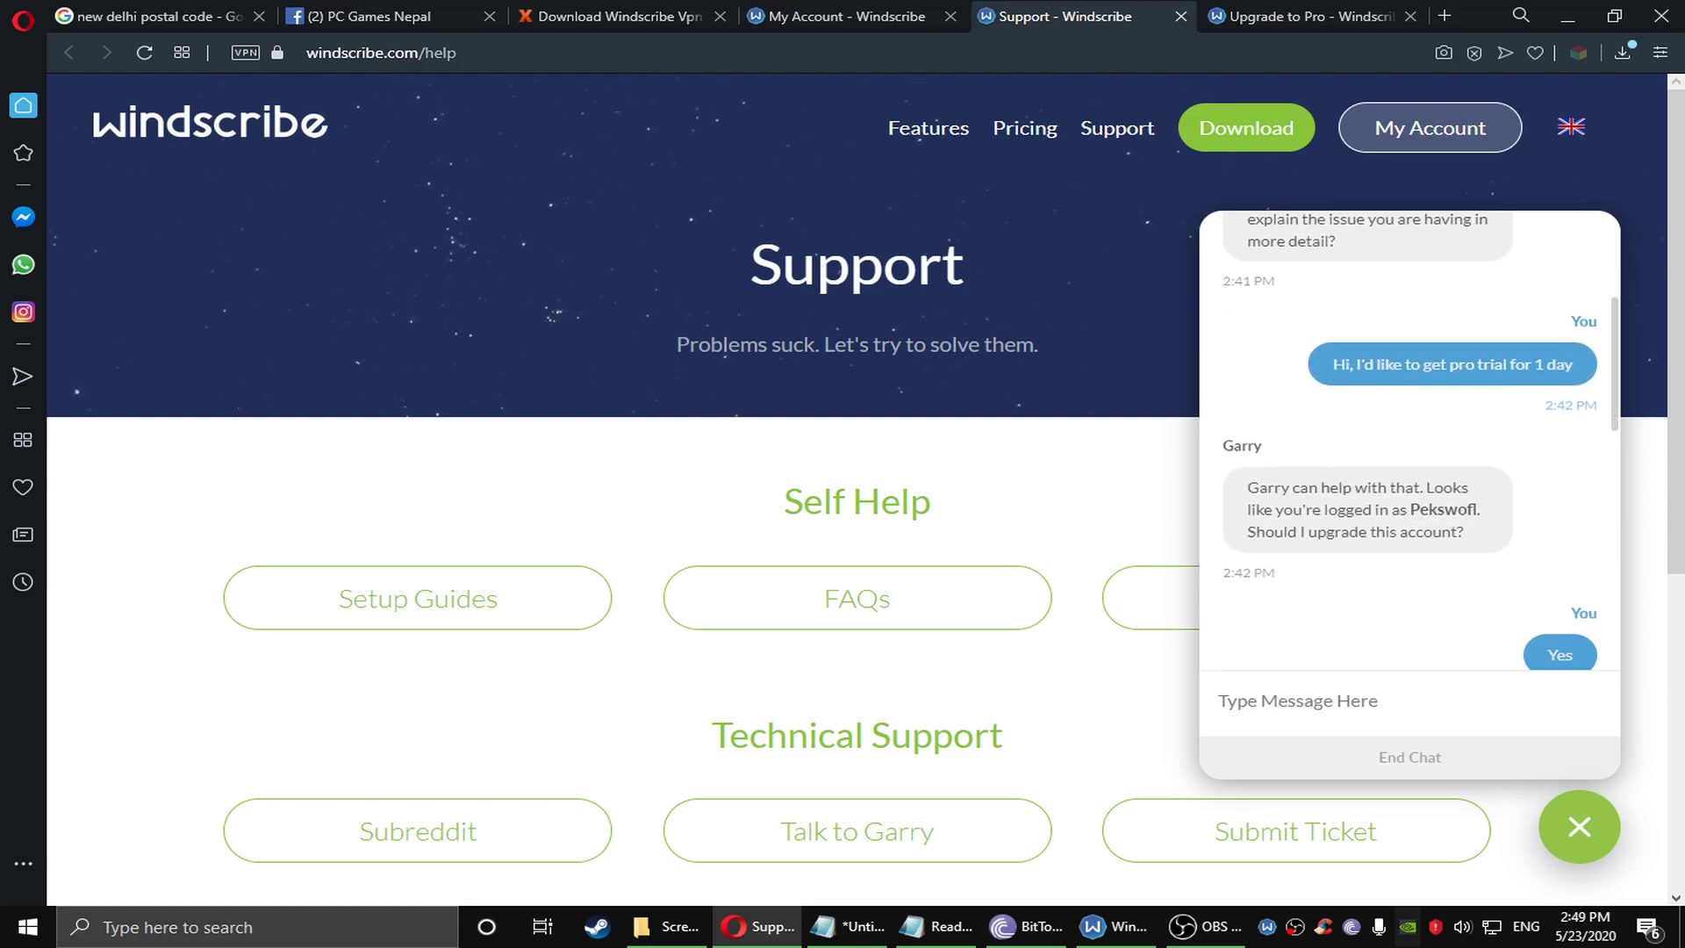
pyautogui.moveTo(1333, 365); pyautogui.dragTo(1480, 364)
pyautogui.click(1480, 364)
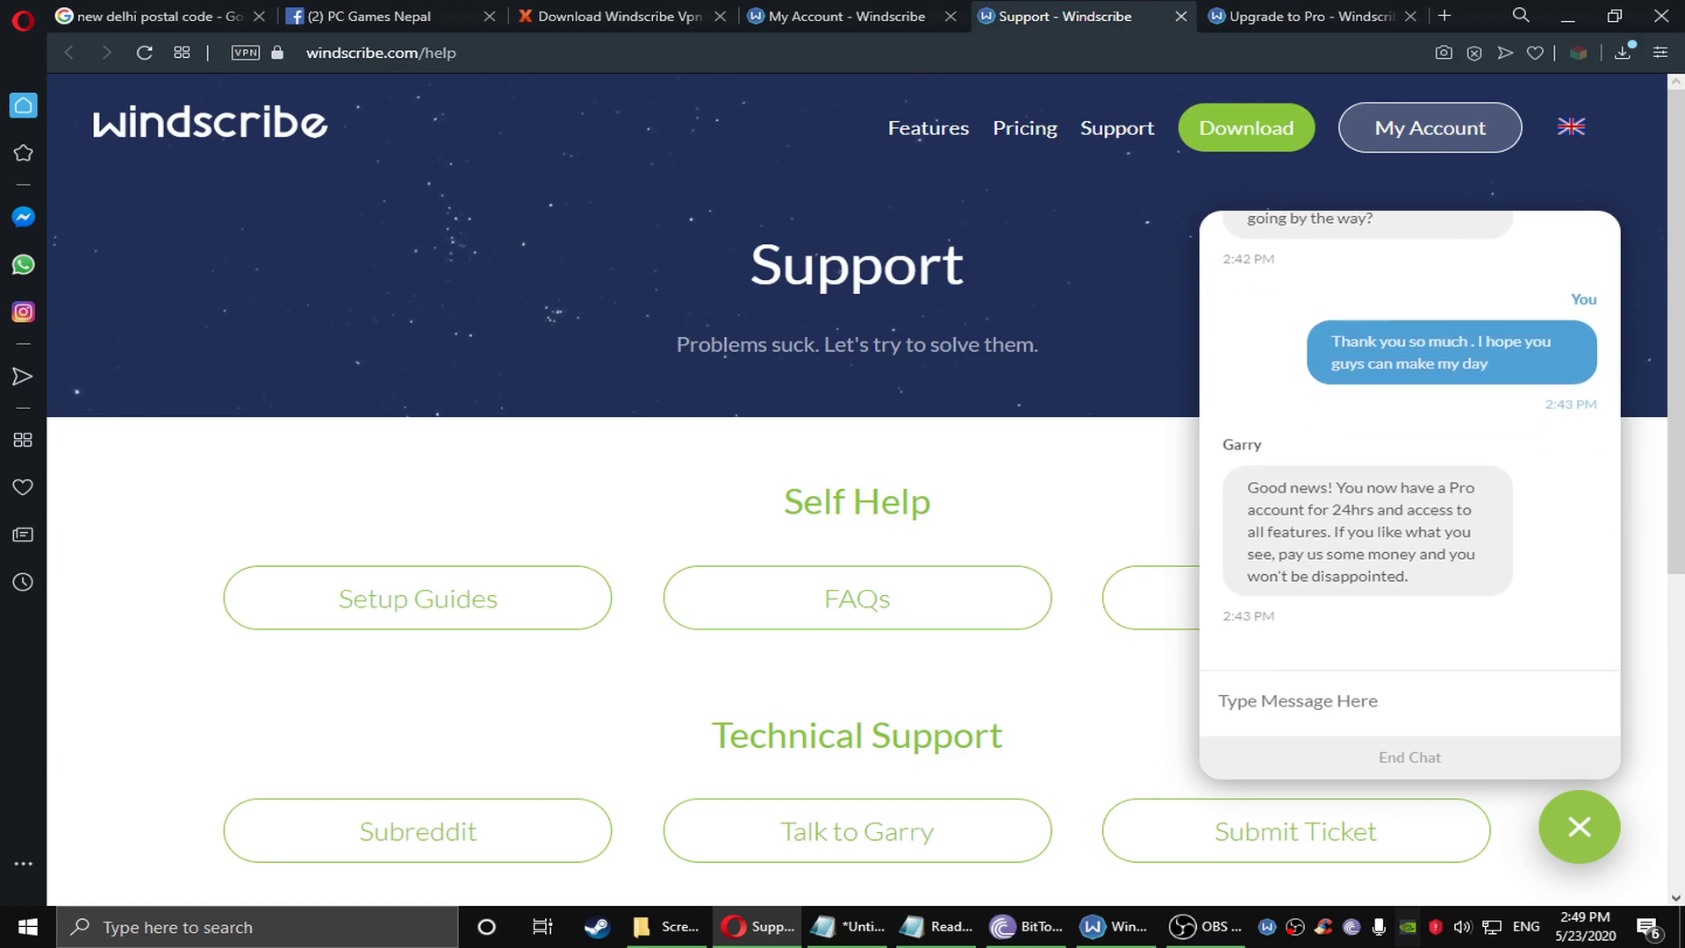
# Close the support chat and Read Me notes, and minimise BitTorrent to reveal Windscribe.
pyautogui.press('Escape')
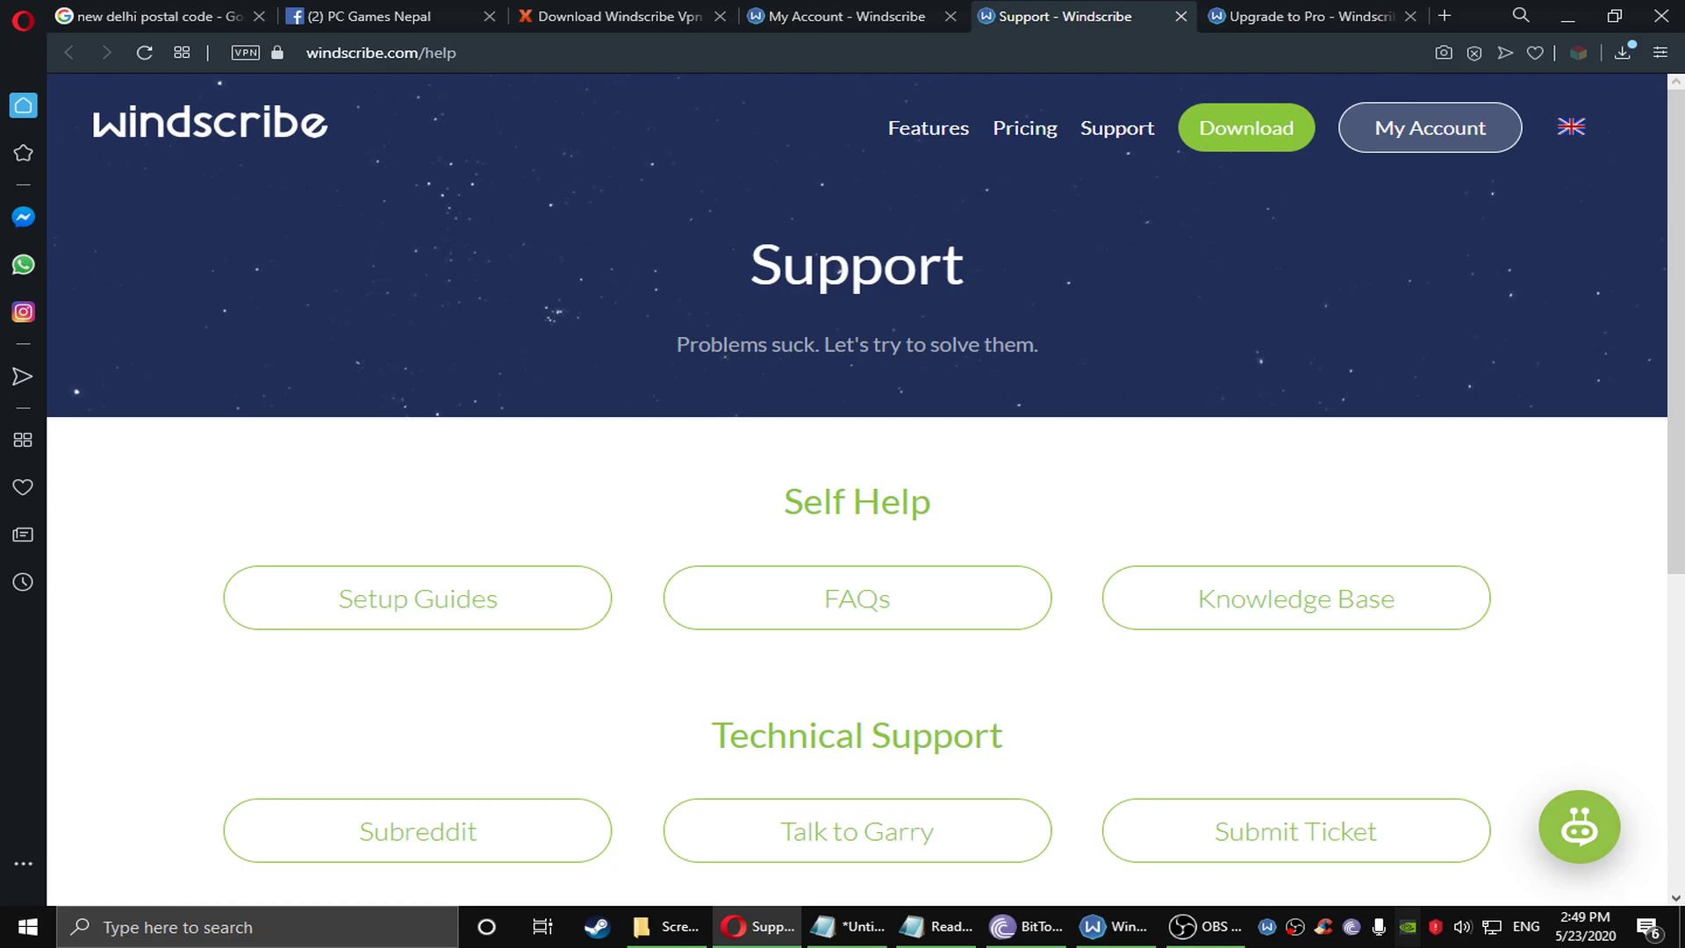
pyautogui.scroll(-1, 856, 491)
pyautogui.scroll(1, 857, 492)
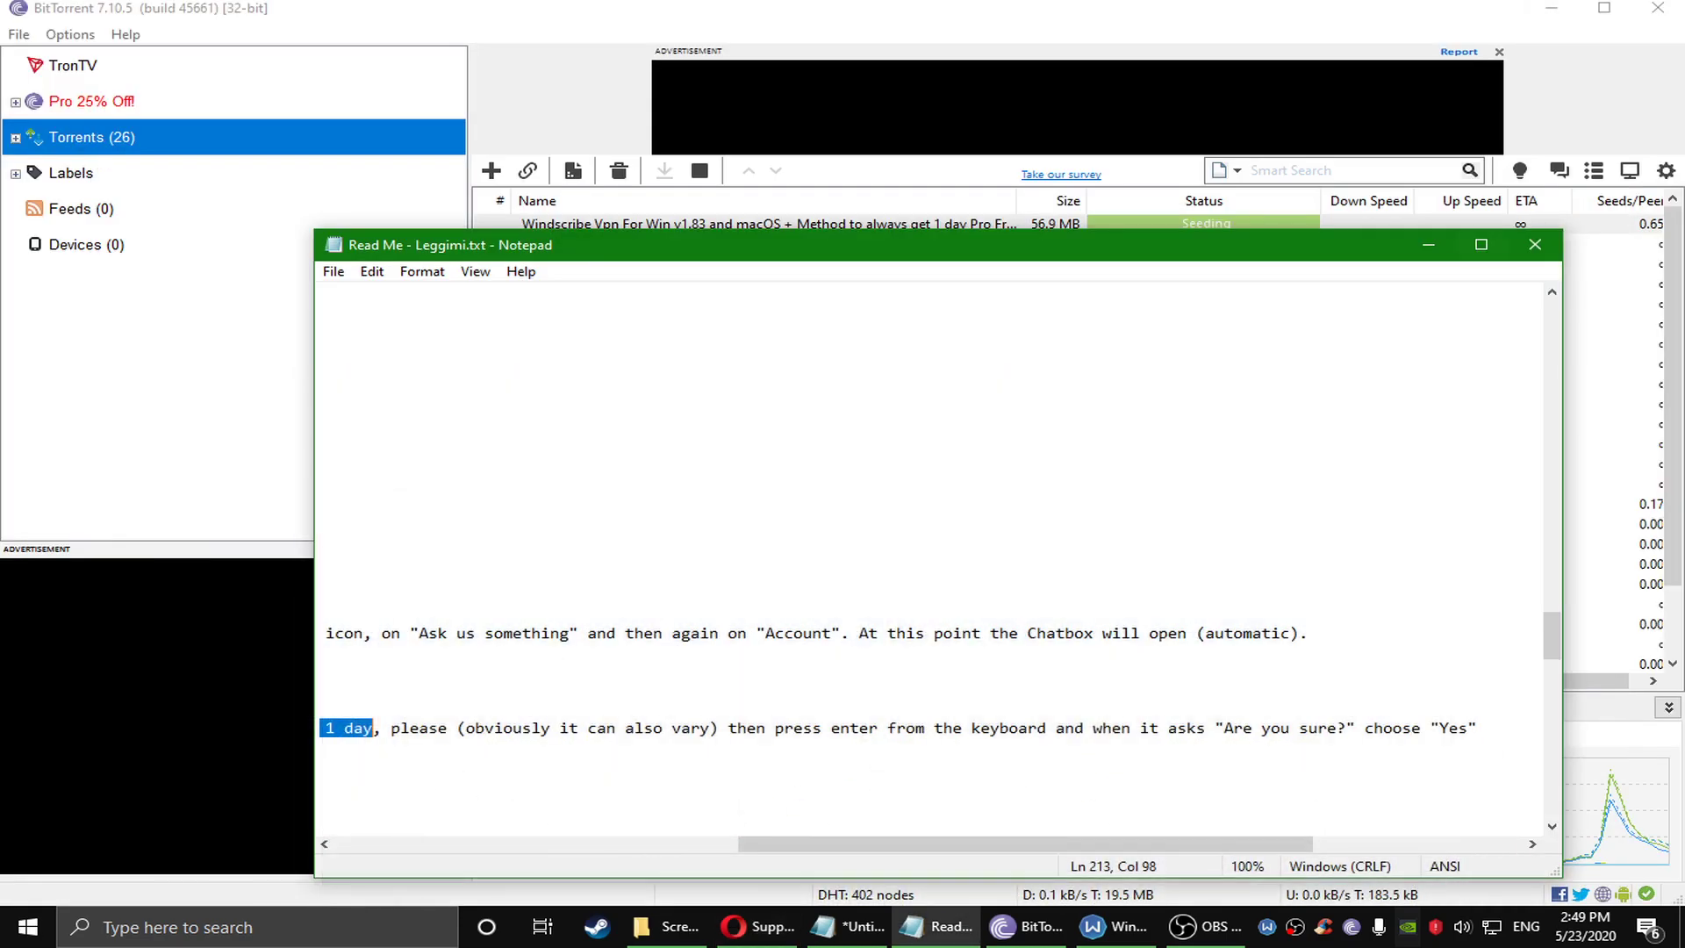
pyautogui.click(1534, 245)
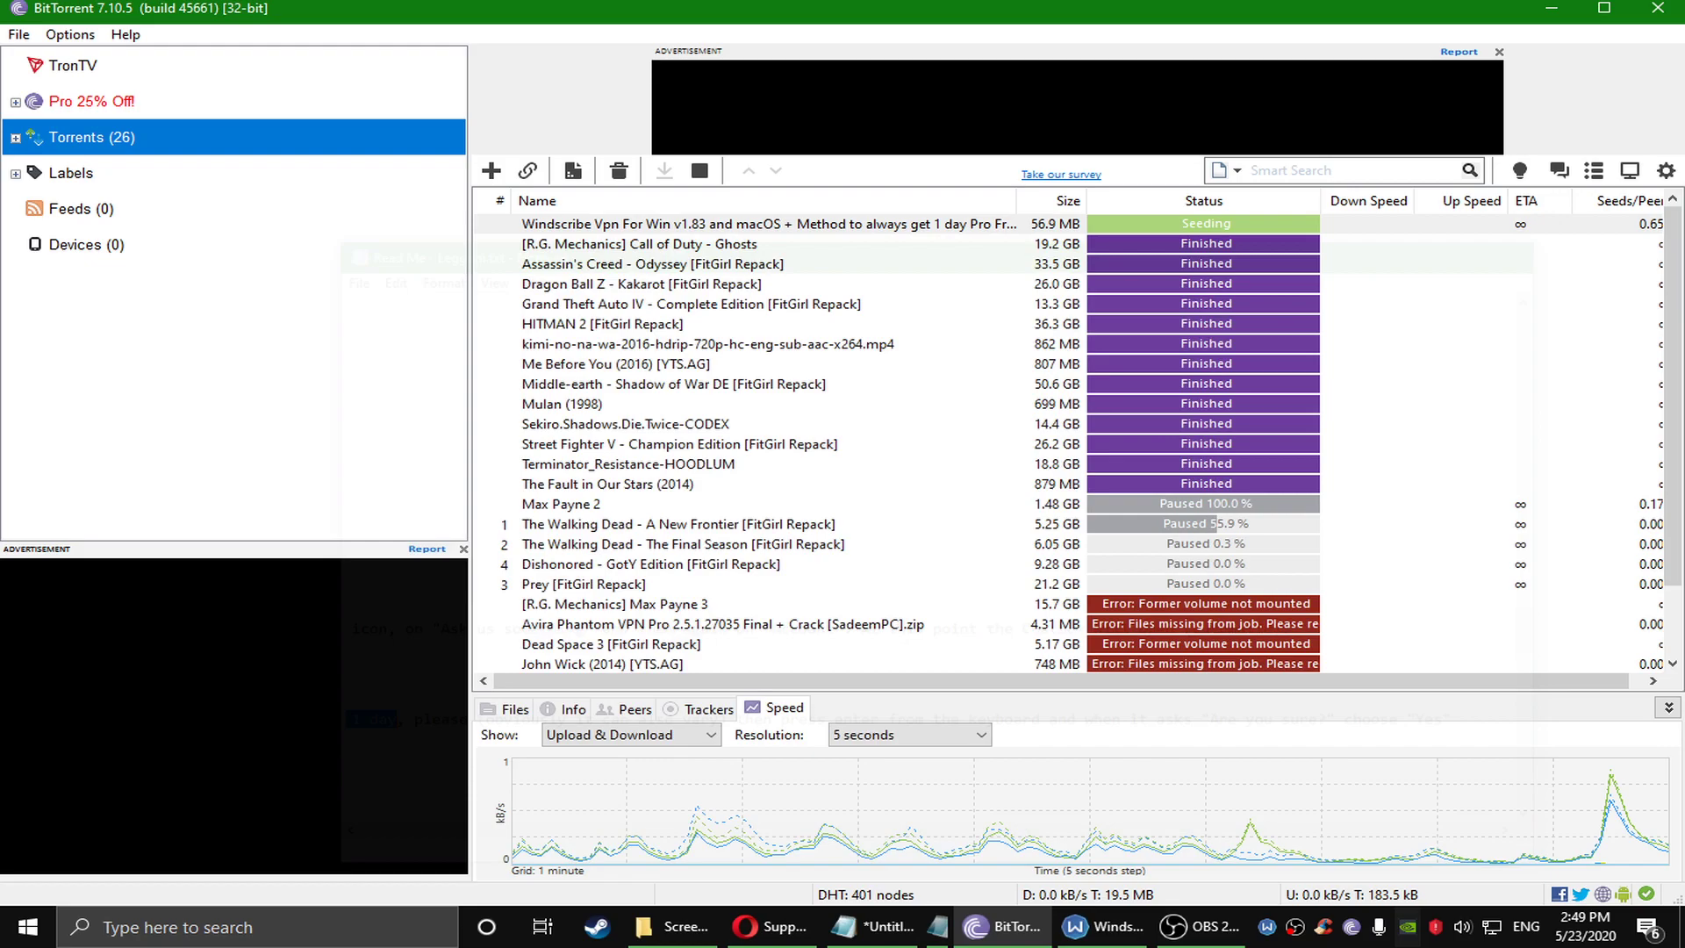
pyautogui.click(1552, 8)
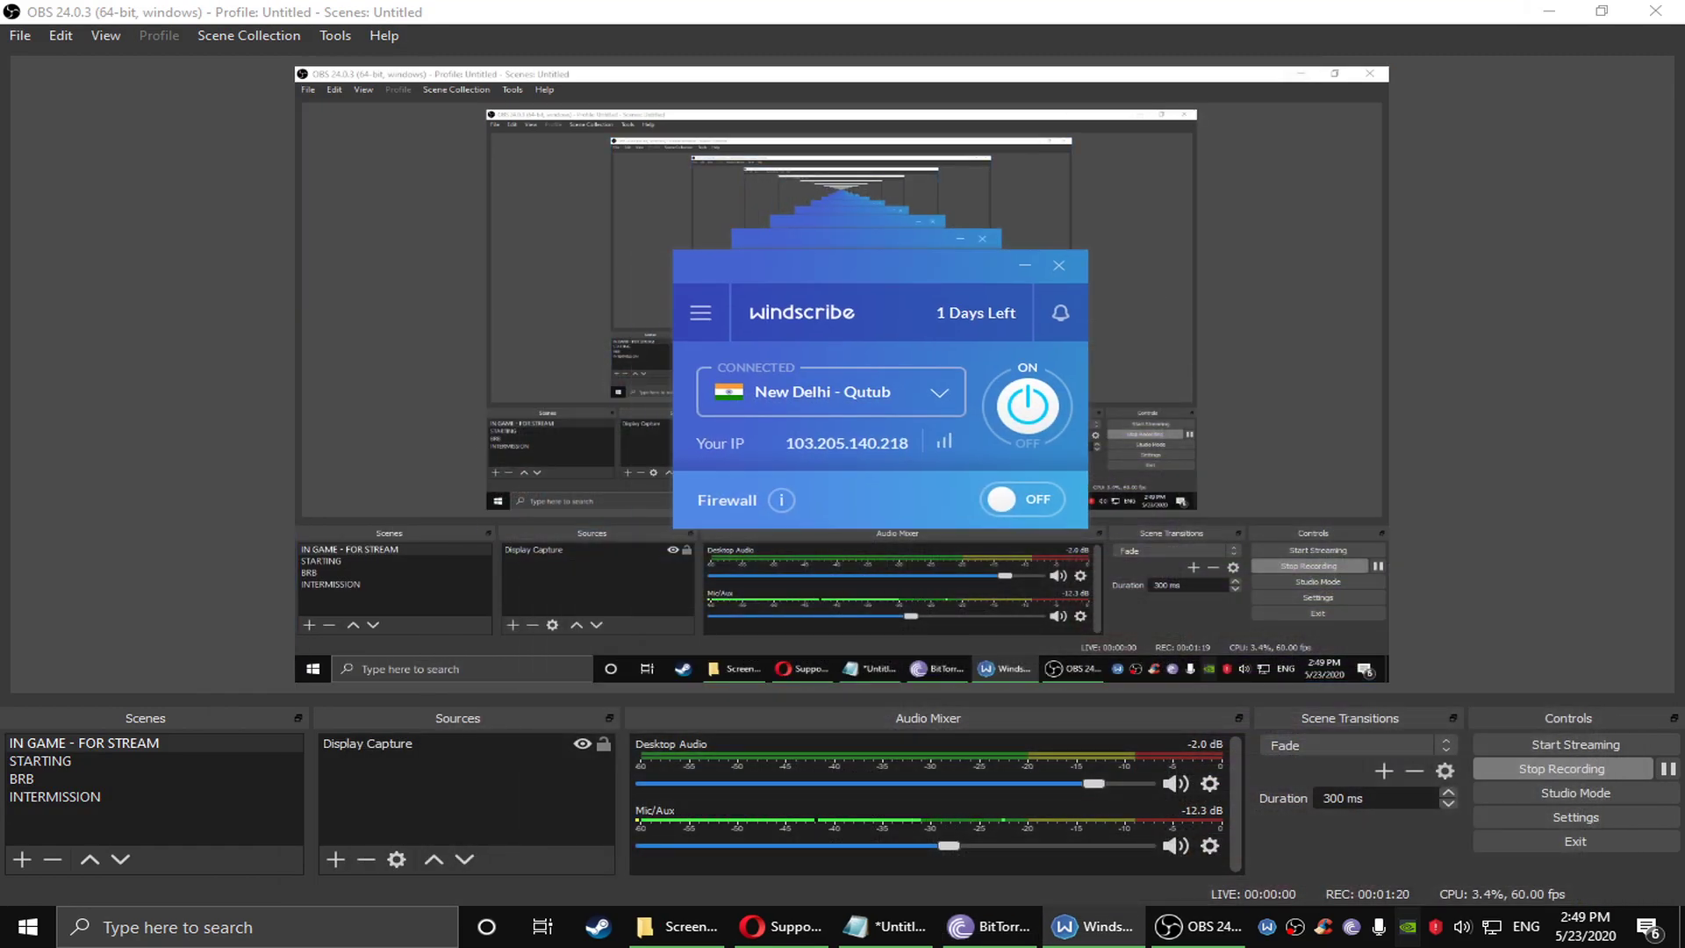
# Revisit the Windscribe Vpn 1.83 page on 1337x, then minimise the browser to reveal Steam login.
pyautogui.click(780, 926)
pyautogui.click(614, 16)
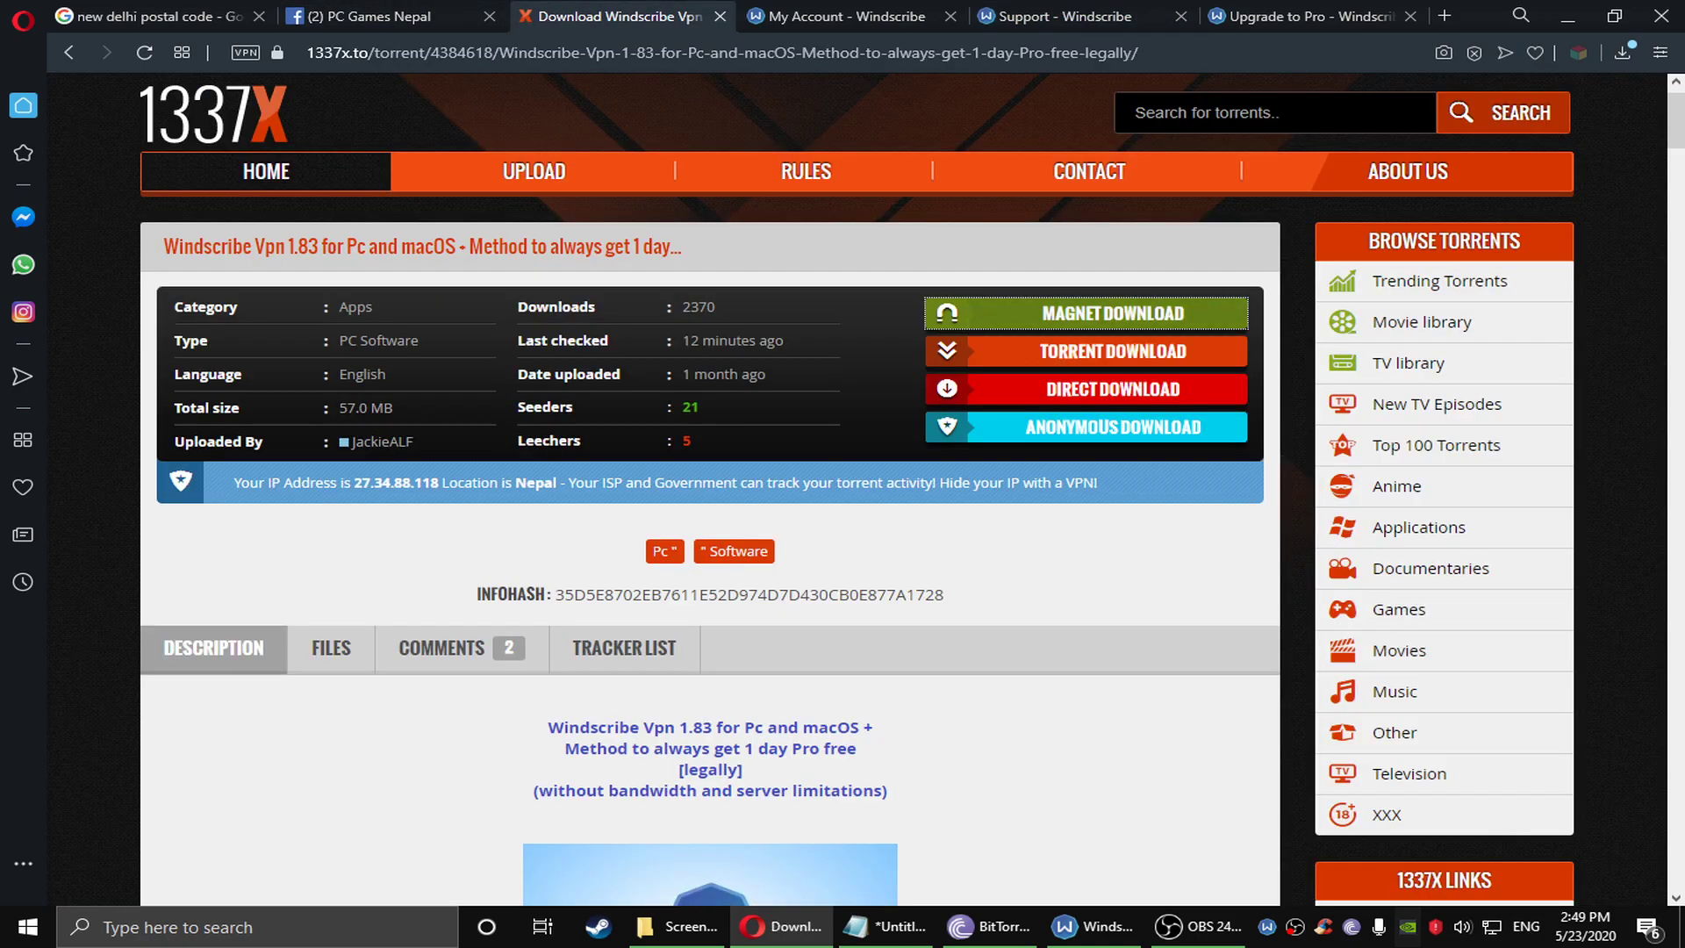
pyautogui.scroll(1, 534, 223)
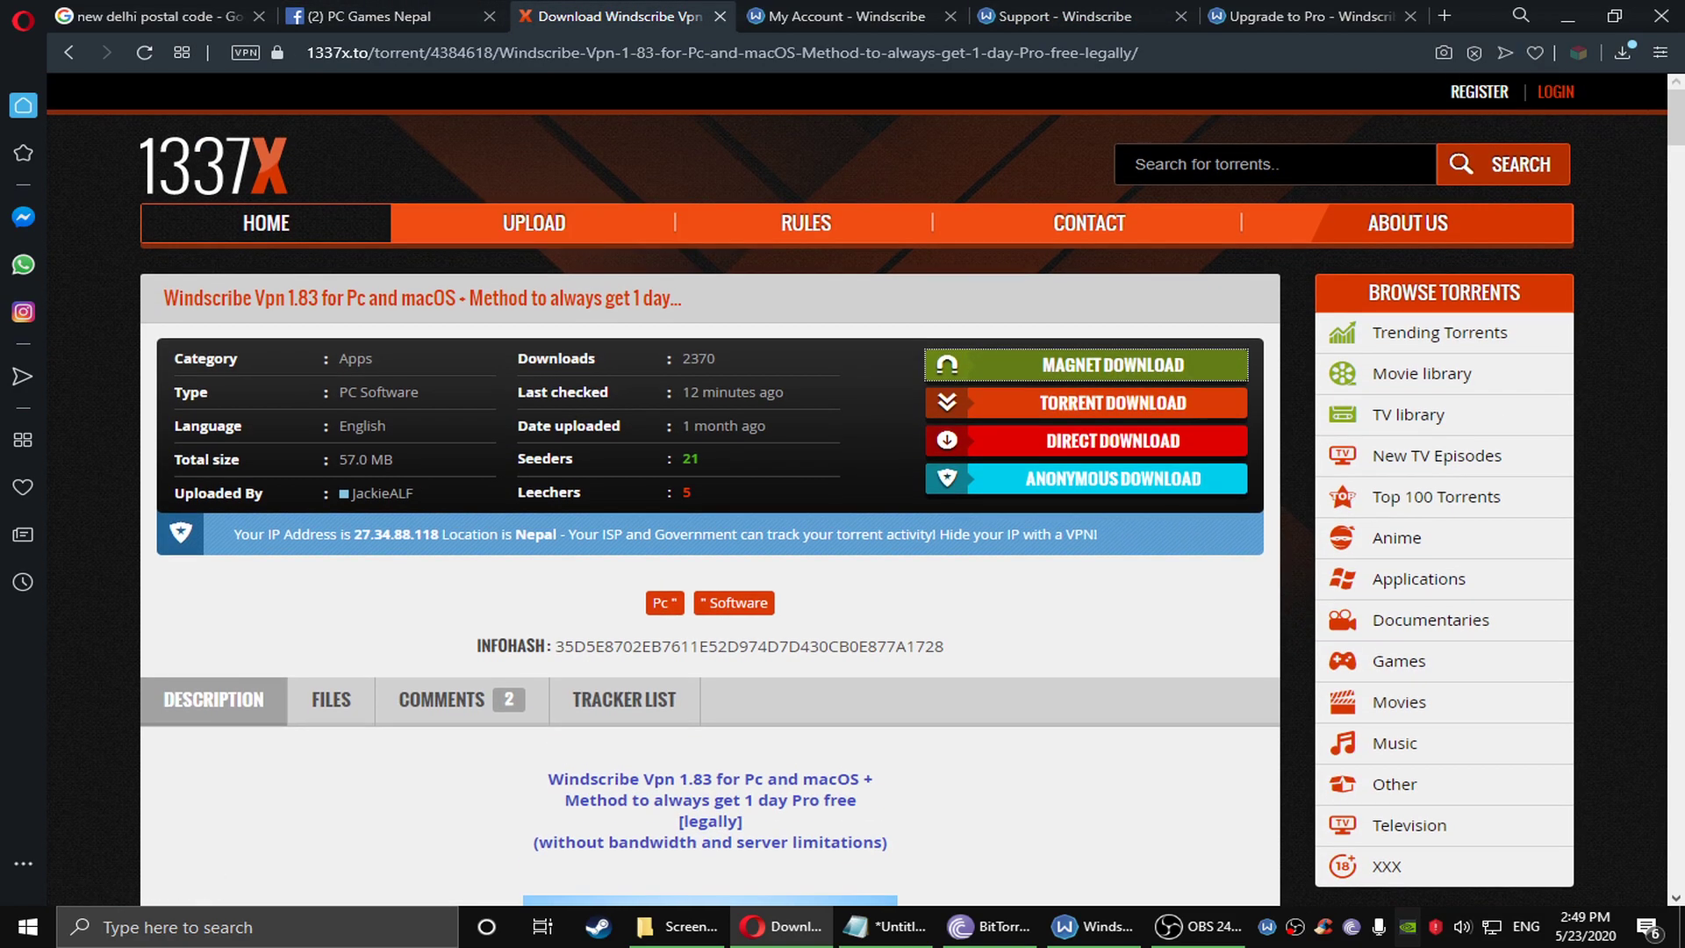
pyautogui.scroll(-1, 842, 489)
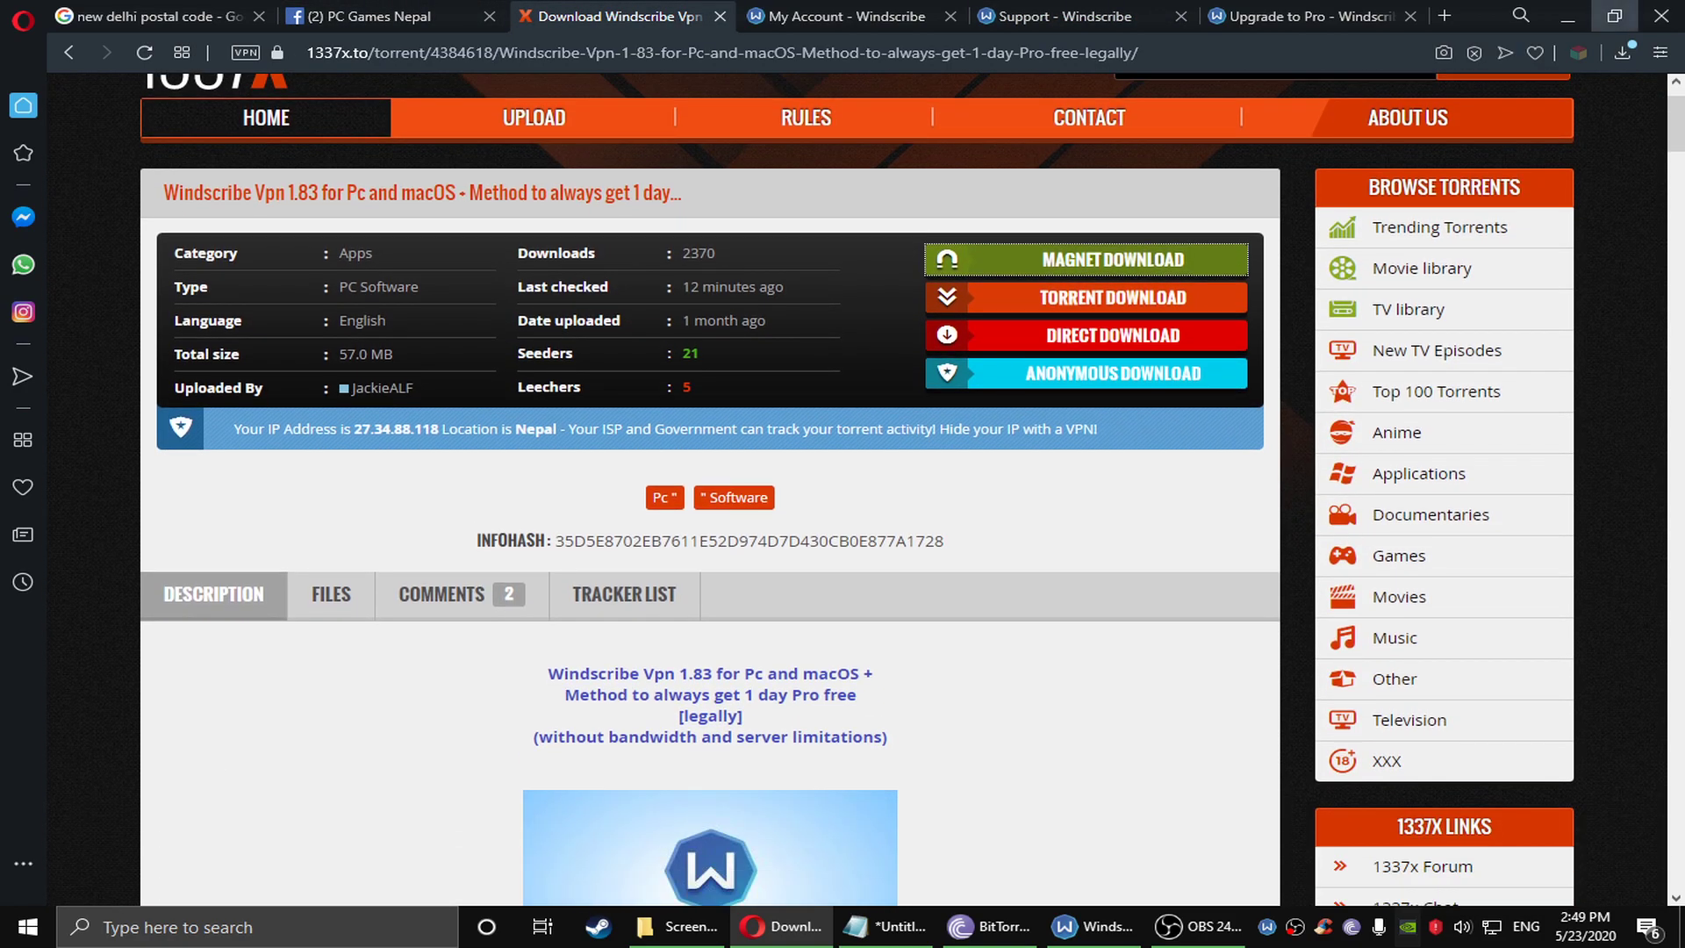
pyautogui.click(1566, 16)
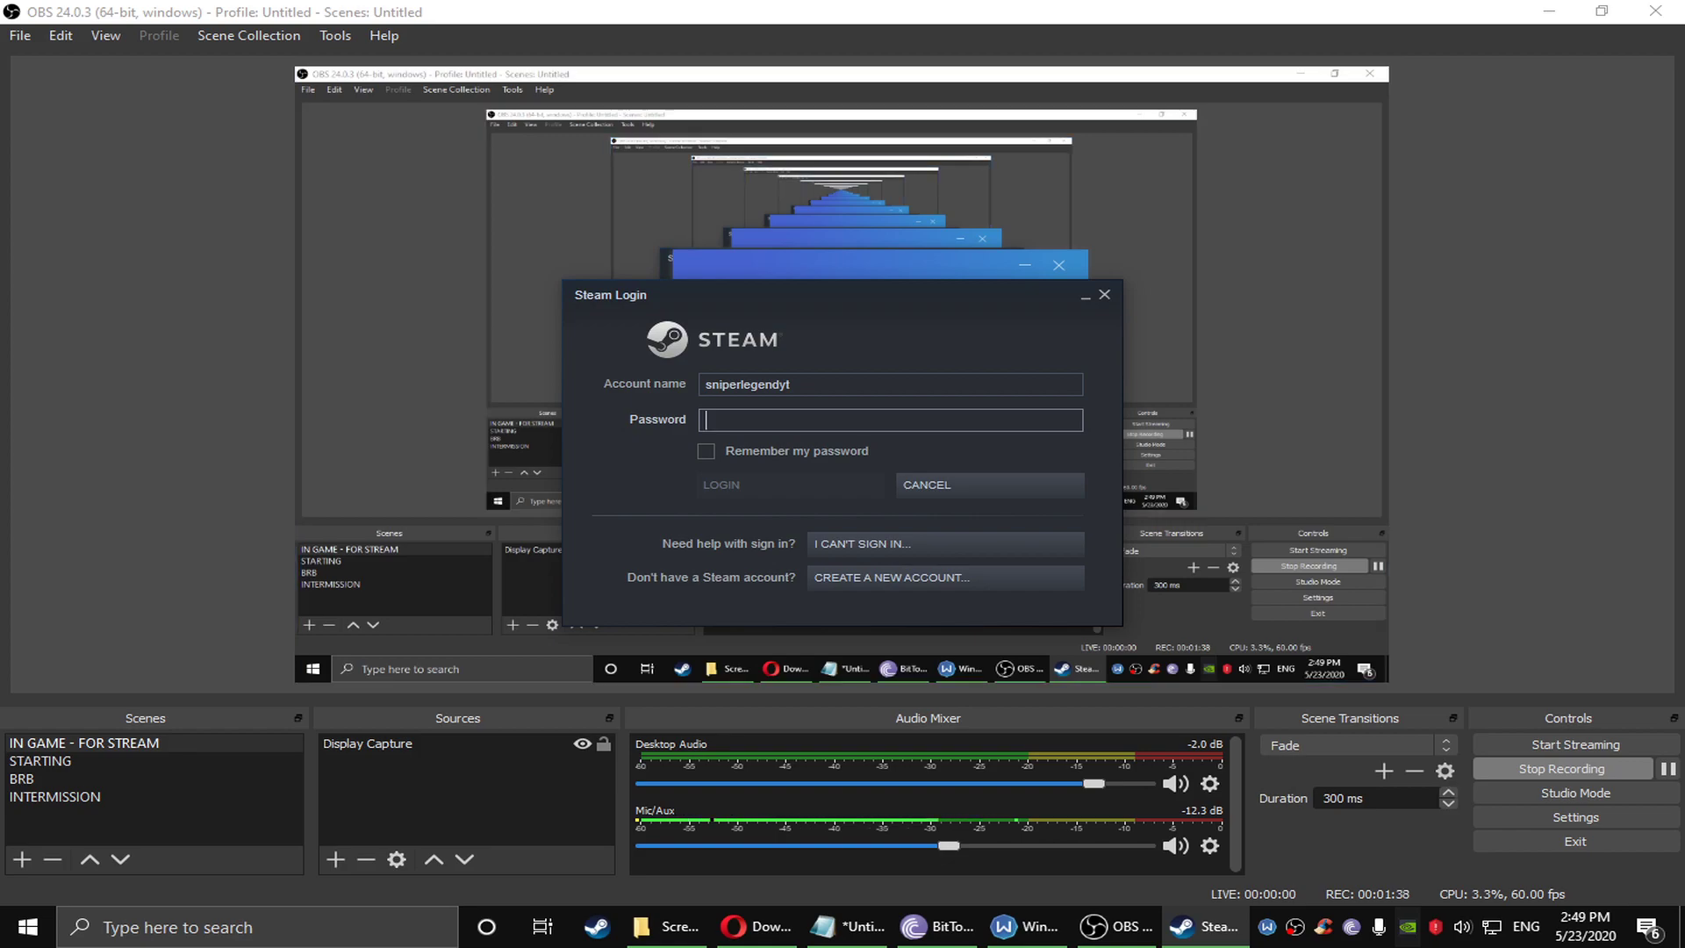
# Enter the Steam account password, submit the login, and nudge the login window aside.
pyautogui.write('*******')
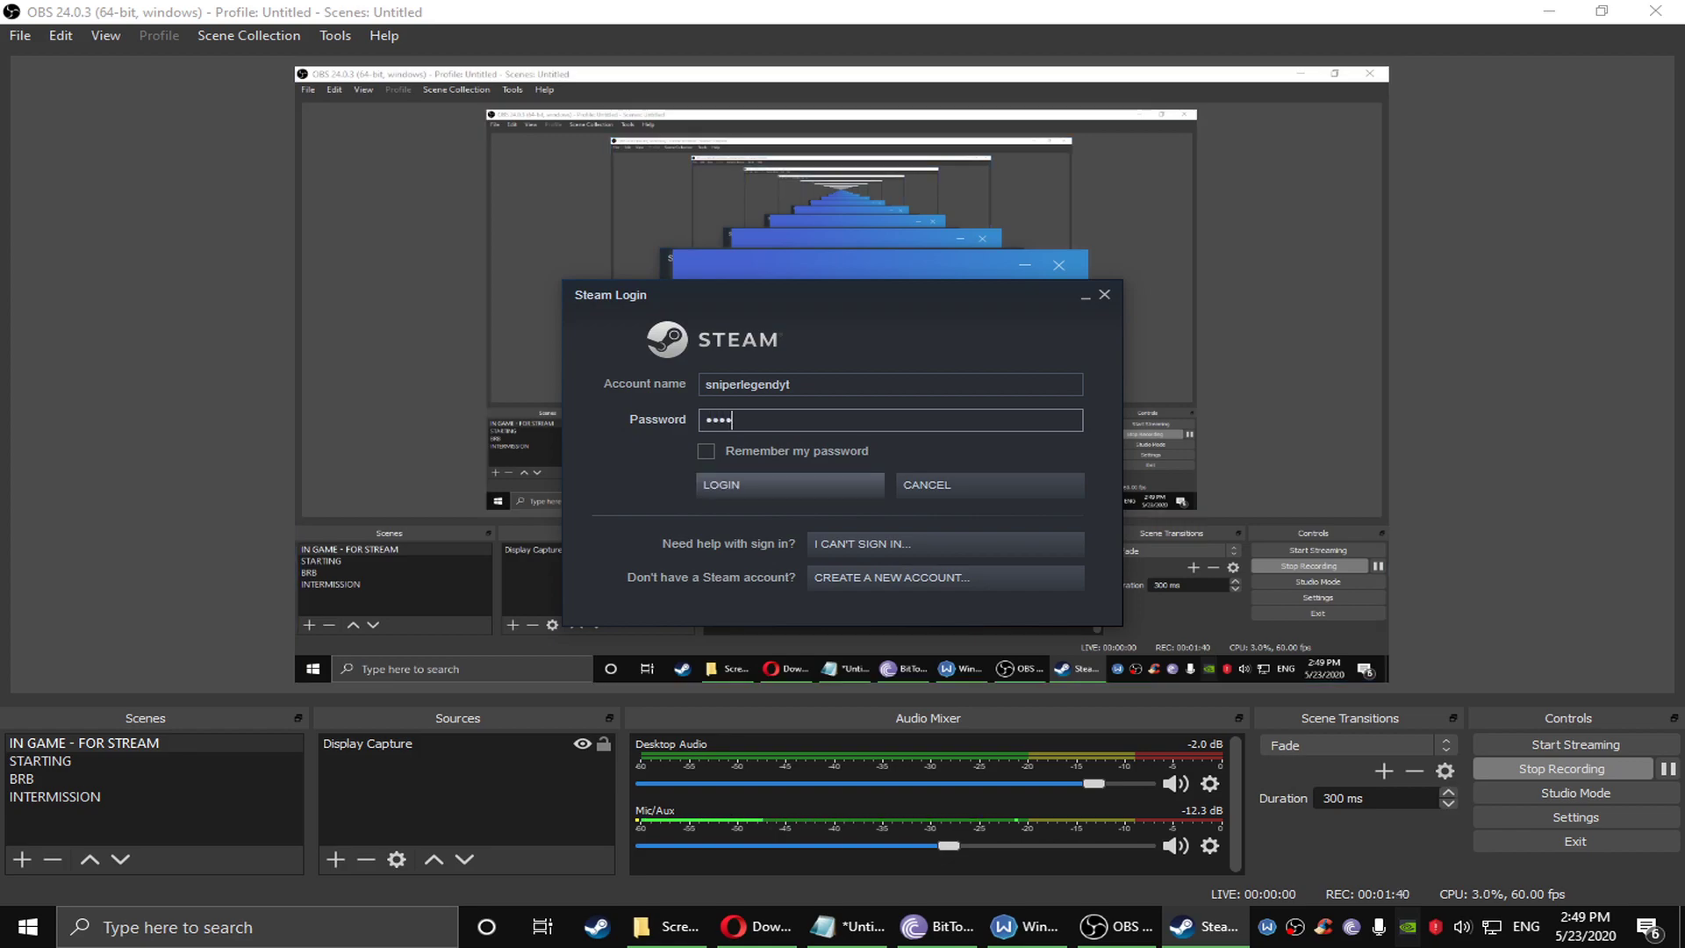
pyautogui.write('**********')
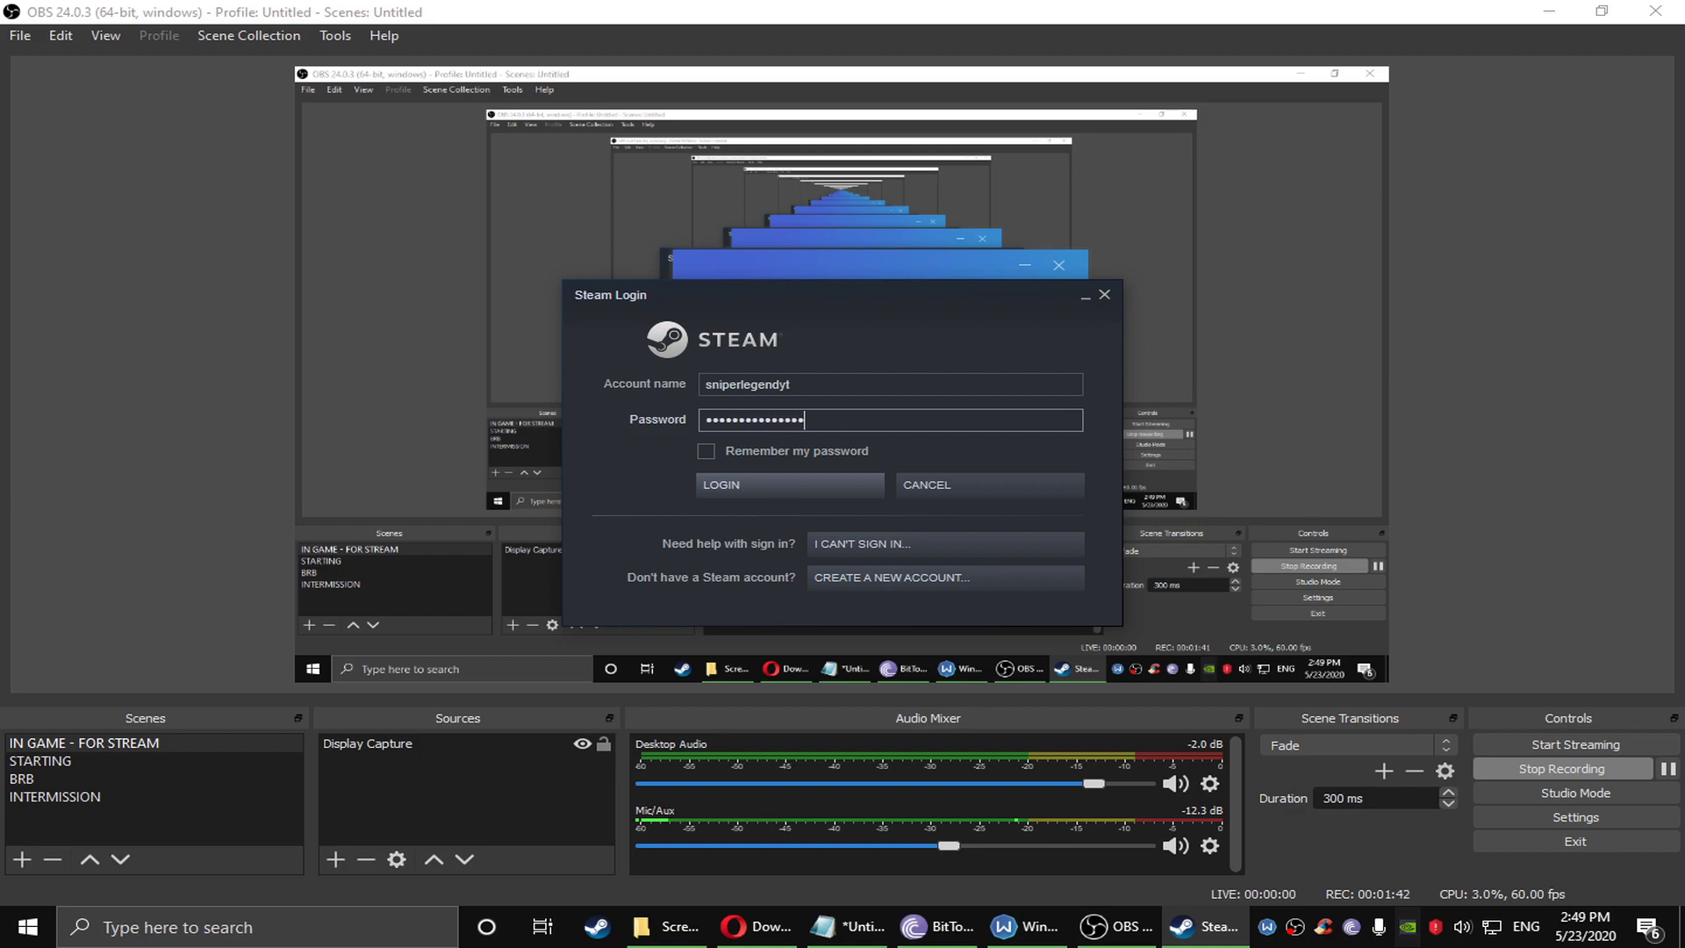
pyautogui.write('*')
pyautogui.press('Return')
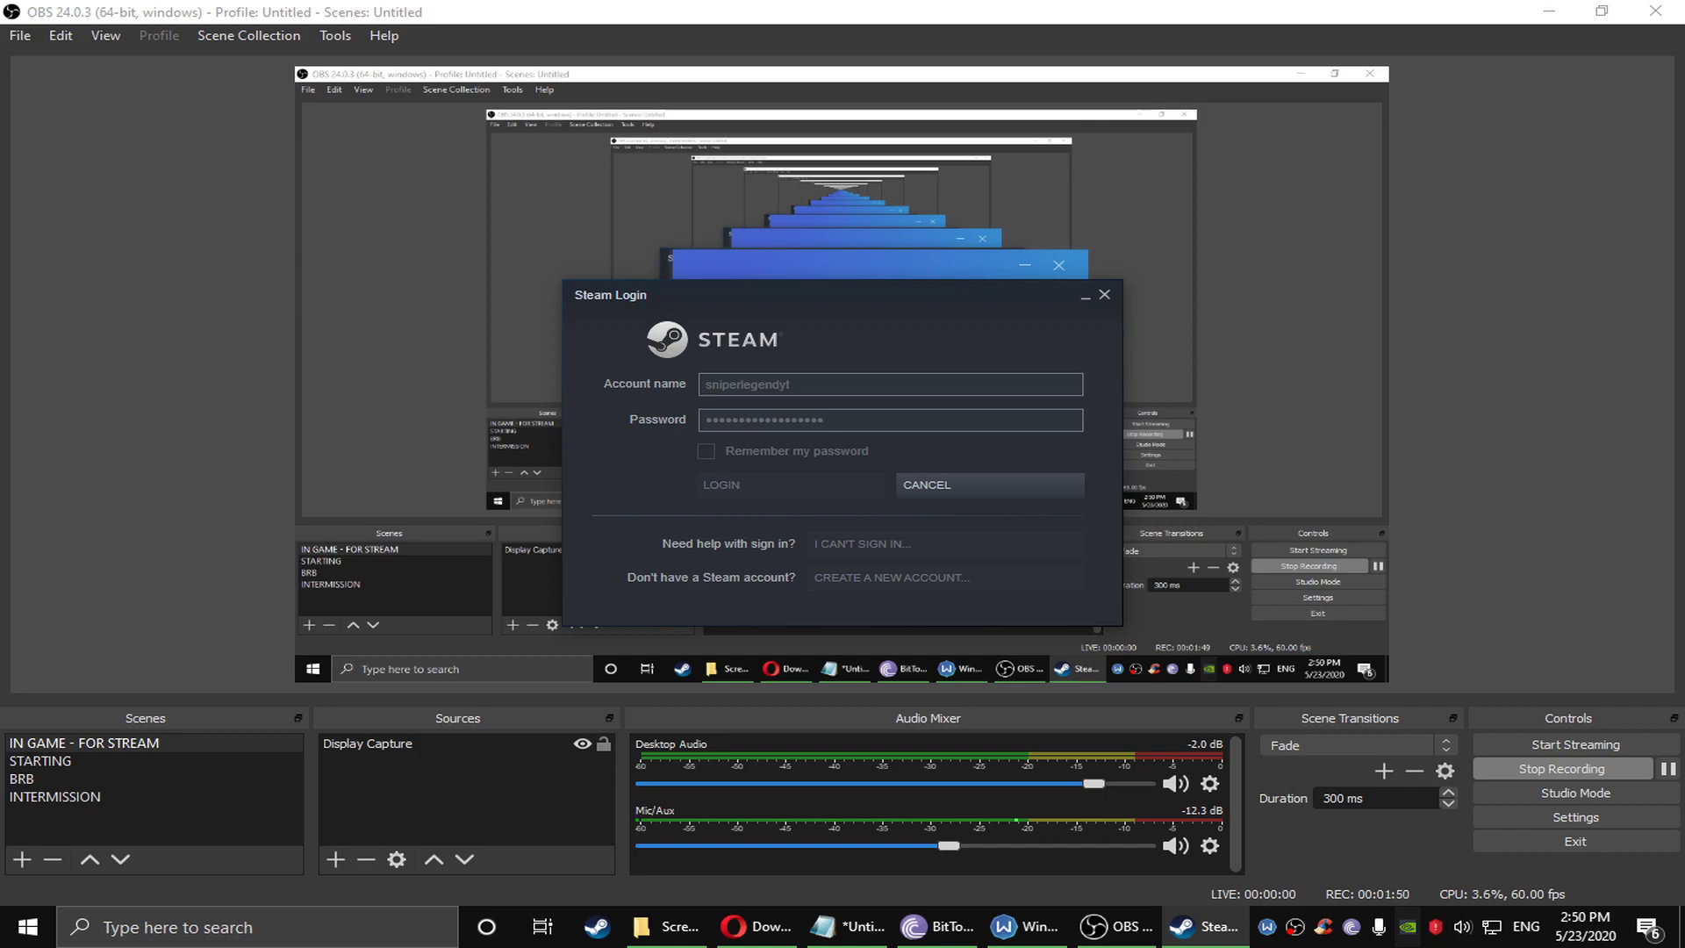
pyautogui.moveTo(804, 311)
pyautogui.mouseDown()
pyautogui.moveTo(850, 308)
pyautogui.moveTo(793, 282)
pyautogui.mouseUp()
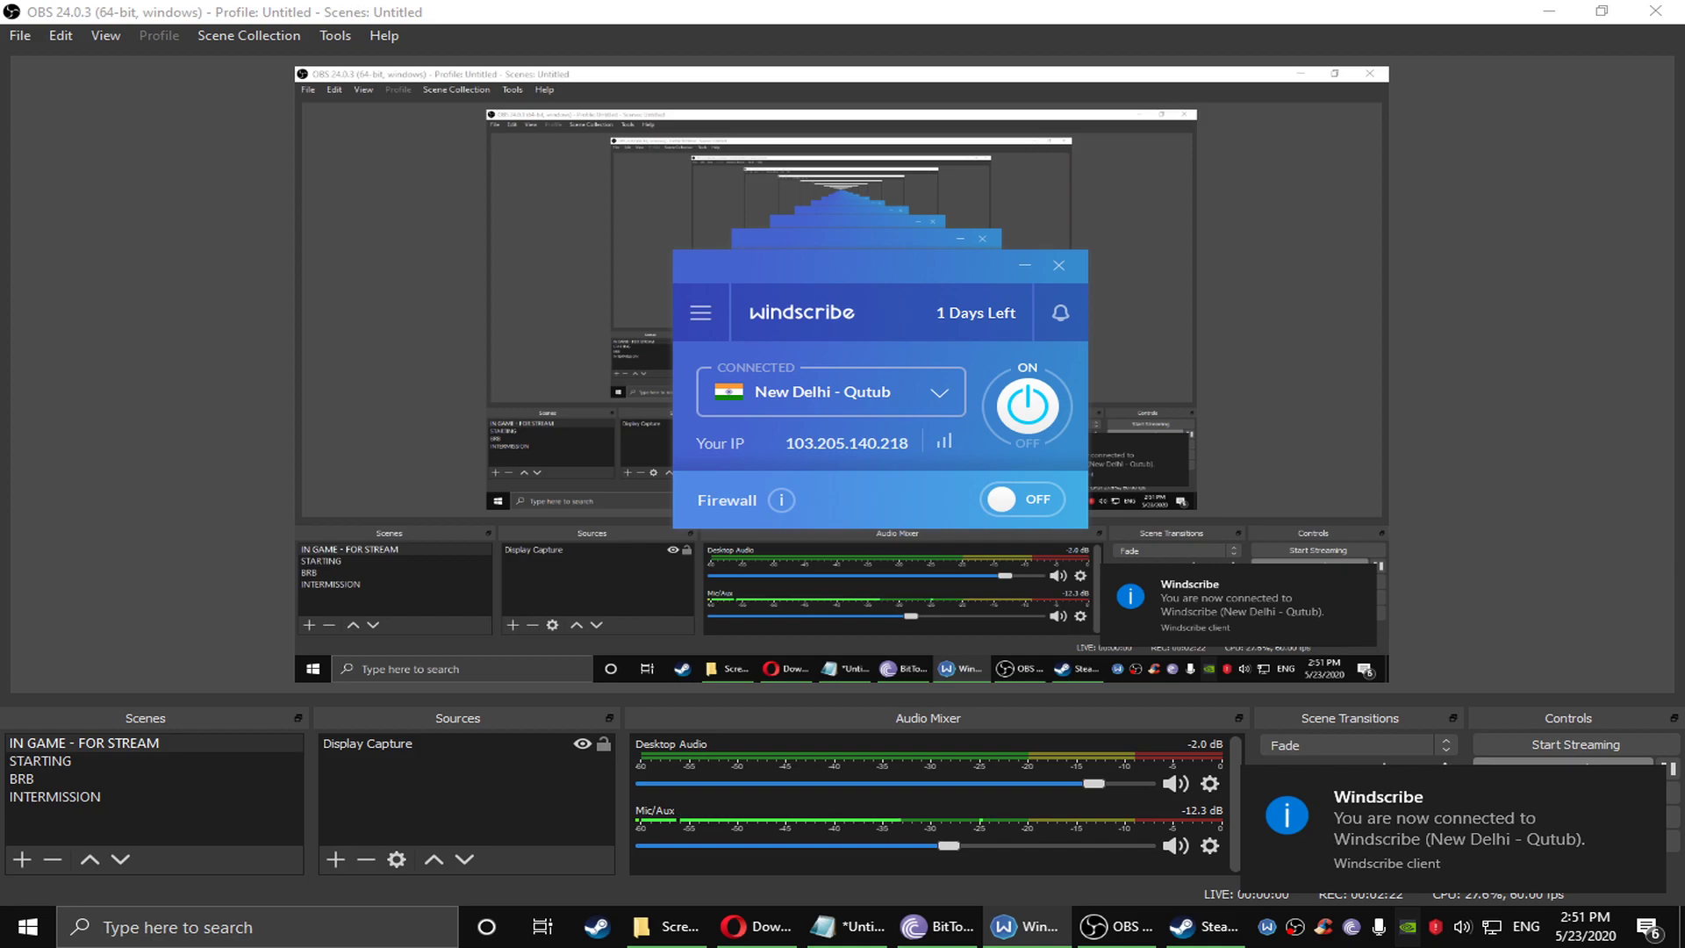
# Bring up the Steam sign-in window so it reaches the Steam Guard prompt.
pyautogui.click(1209, 926)
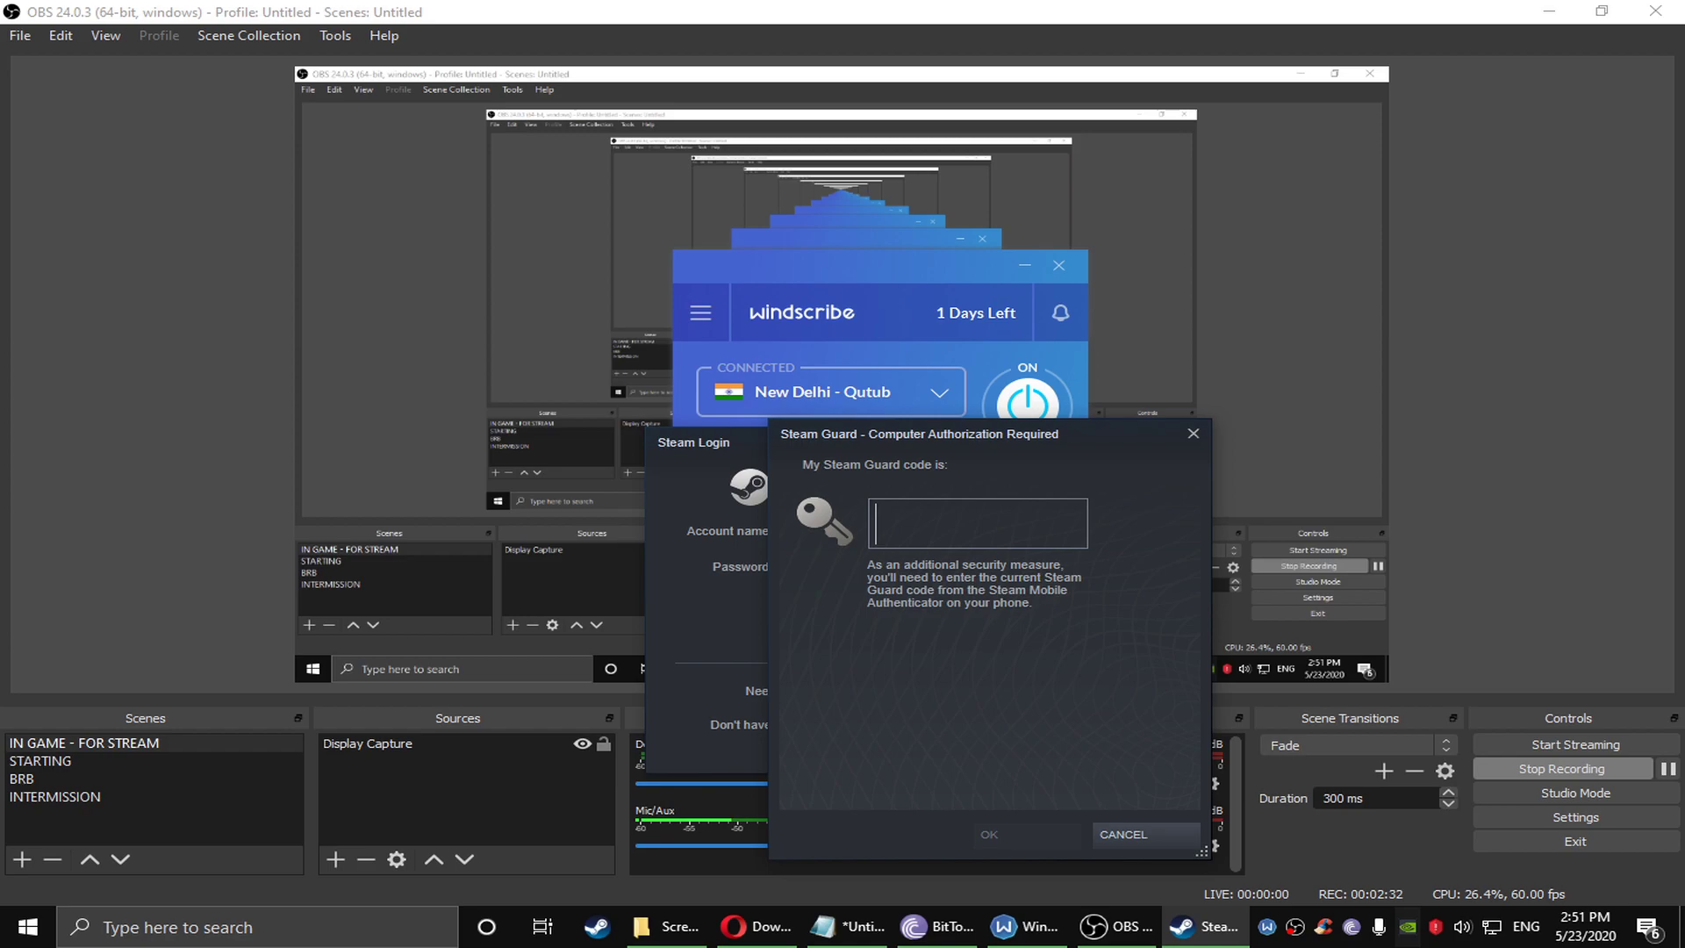
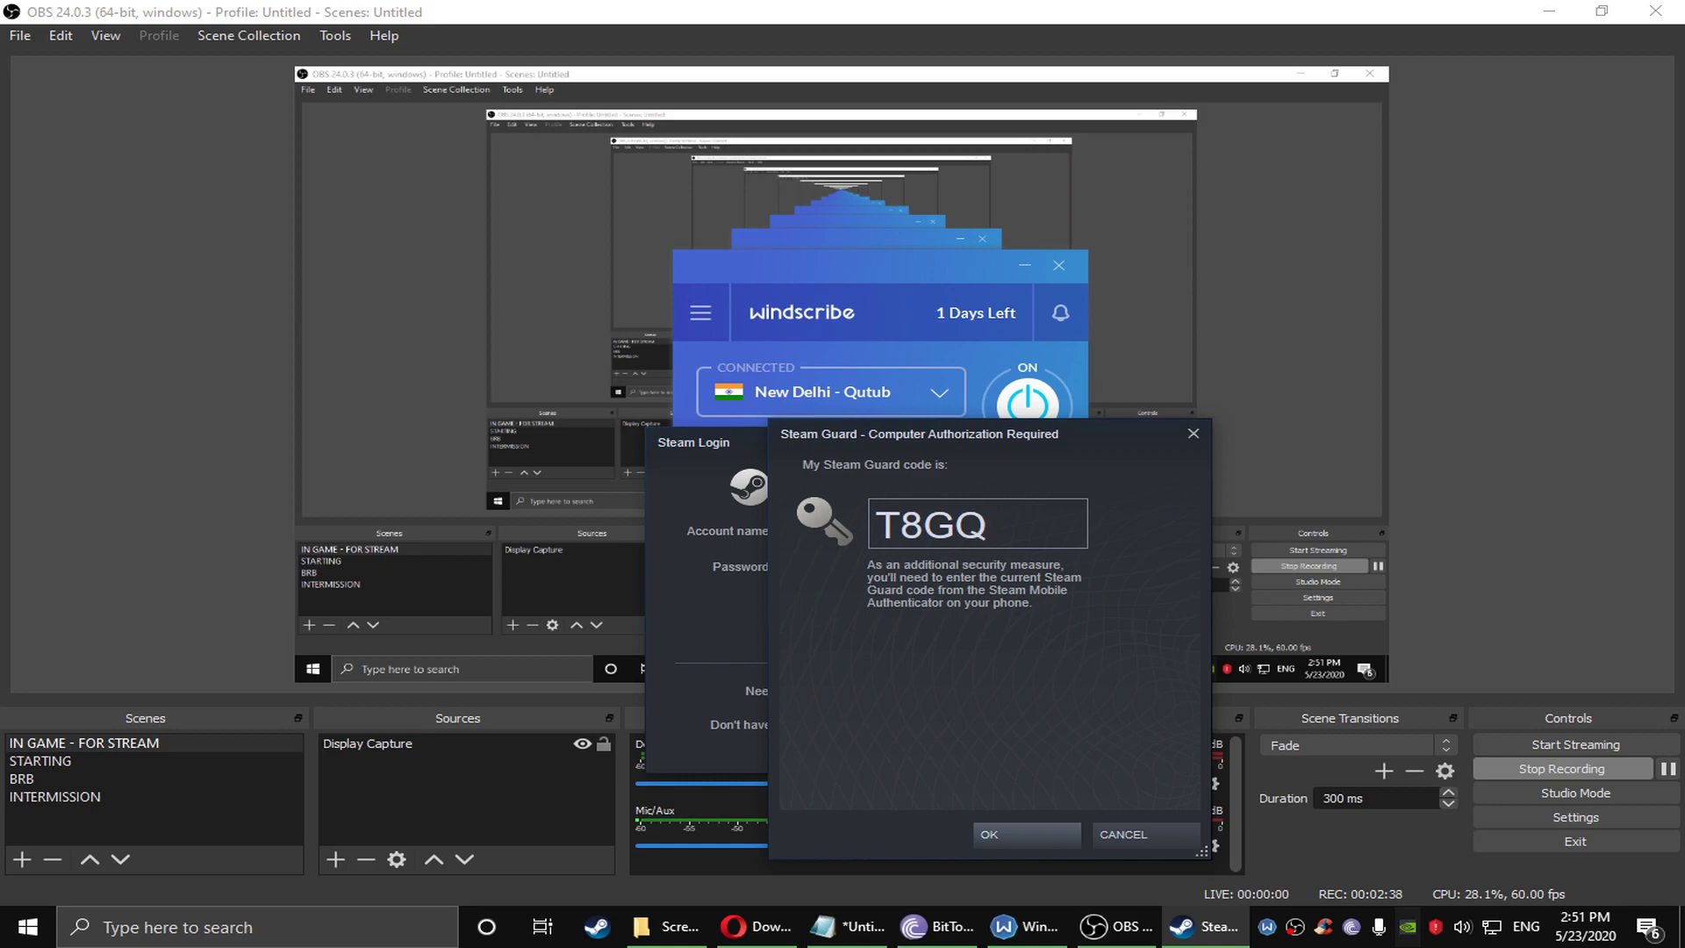
# Enter the mobile authenticator Steam Guard code, fixing a typo, and submit it.
pyautogui.press('Return')
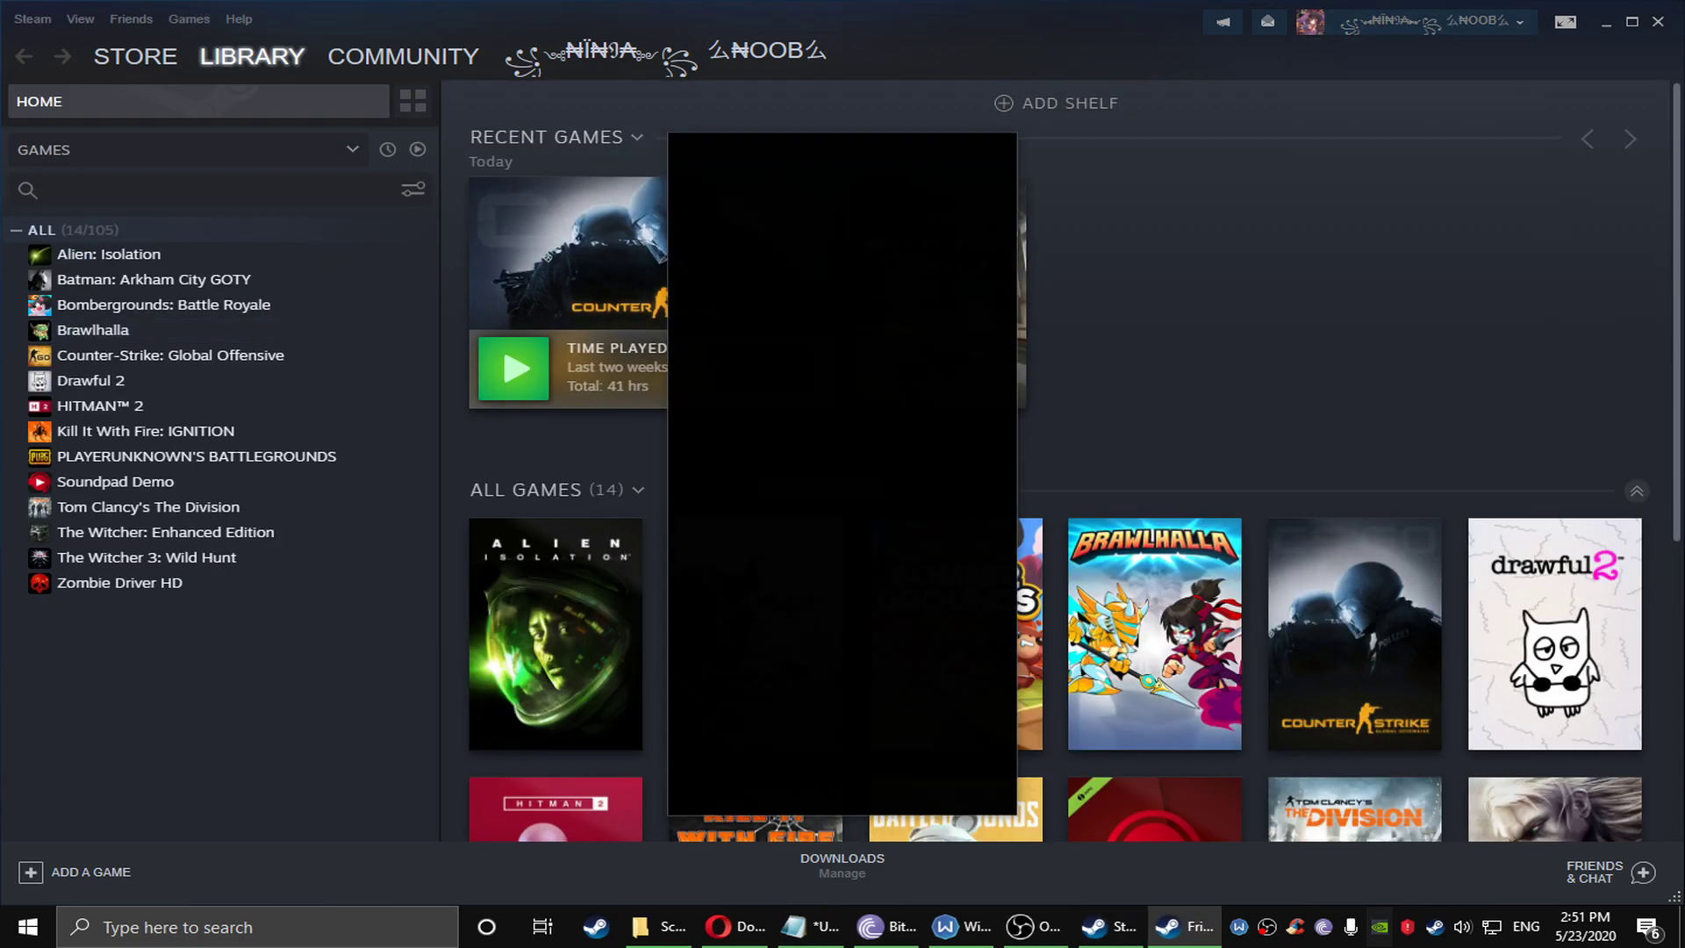
# Open Account details from the account menu to see the $0.00 wallet and Nepal store country.
pyautogui.click(1433, 22)
pyautogui.click(1351, 79)
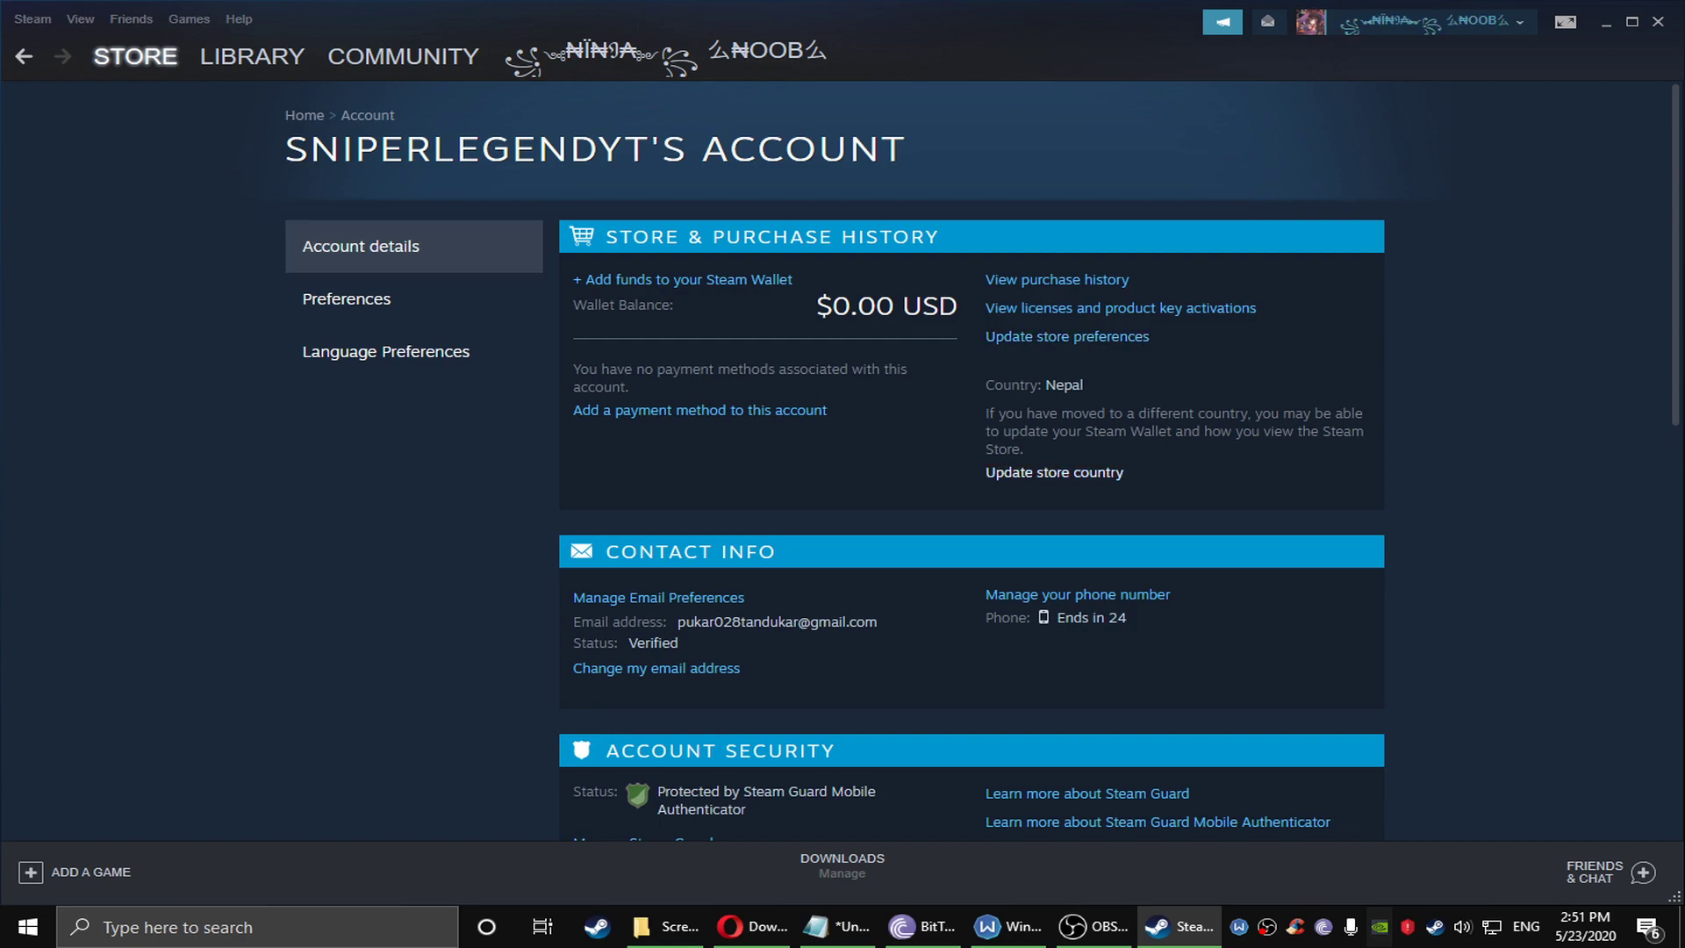
# Start updating the store country and choose India as the country of residence.
pyautogui.click(1054, 473)
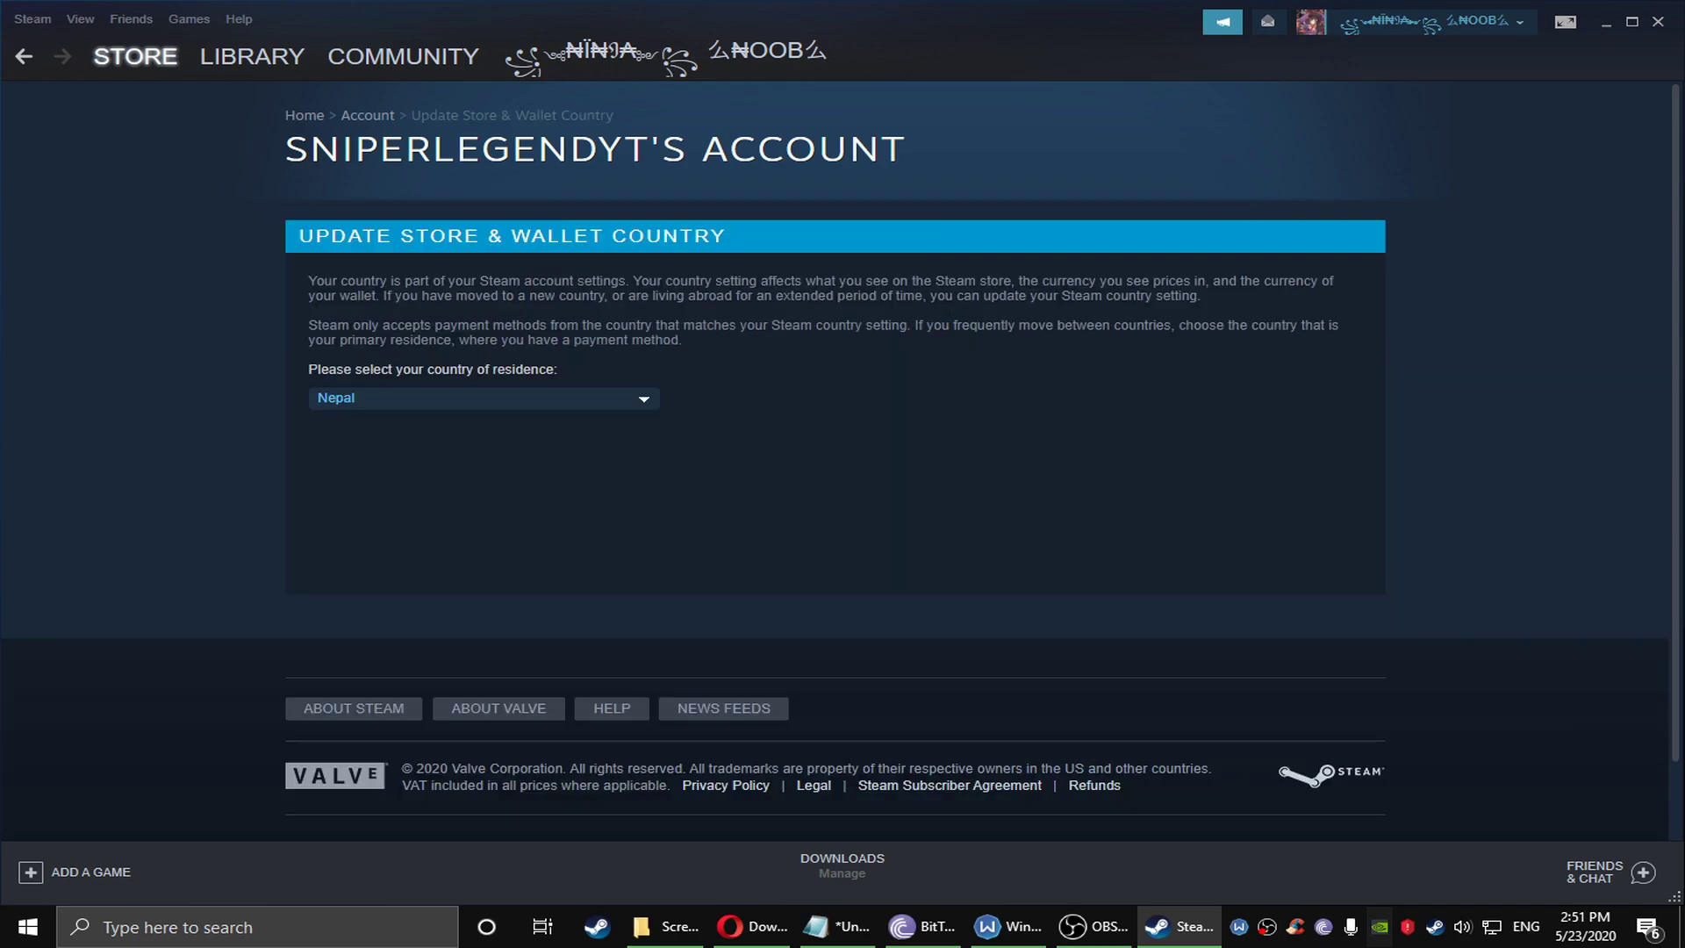
pyautogui.click(482, 398)
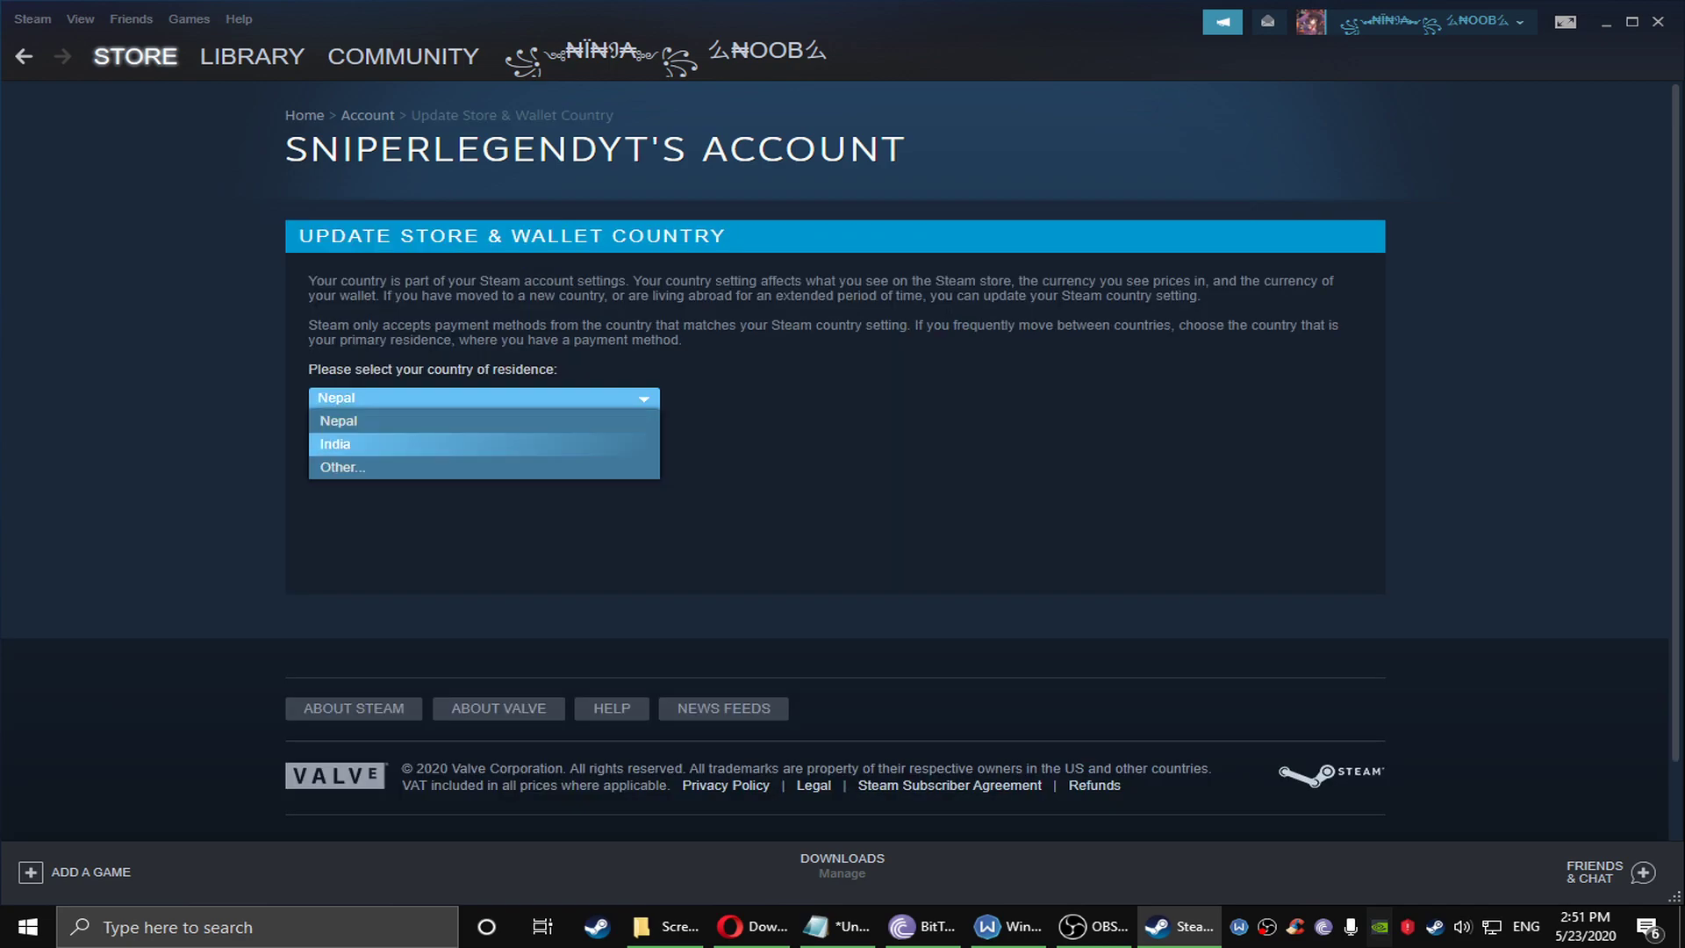
pyautogui.click(351, 443)
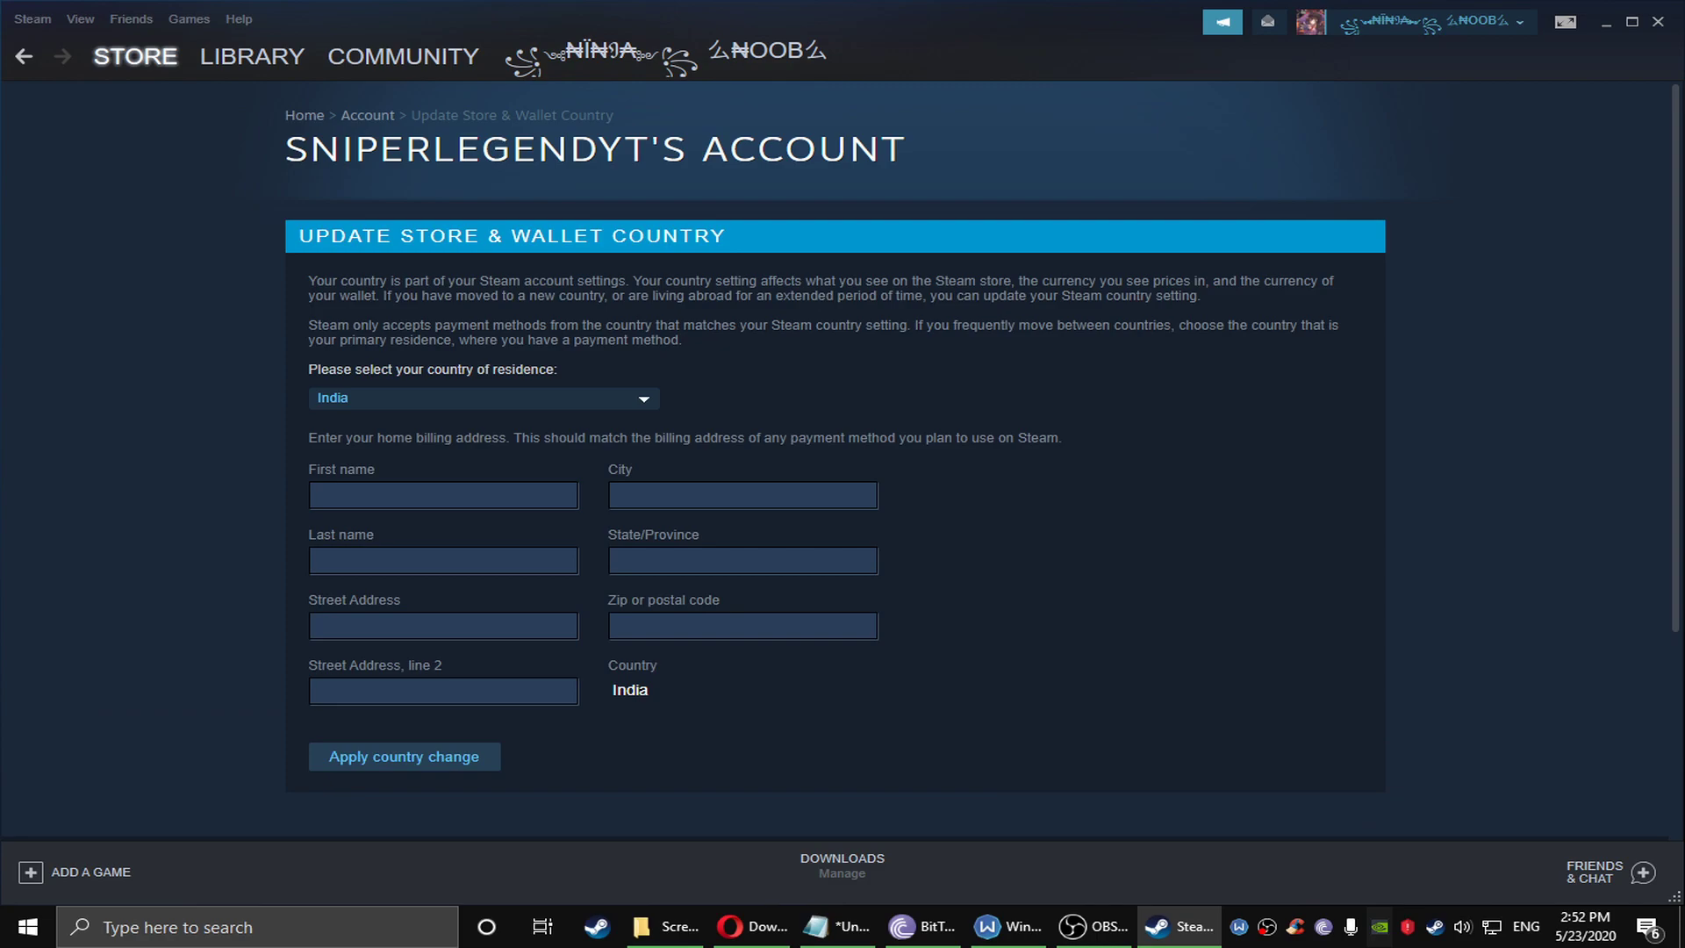
# Enter the billing first name, last name and city New Delhi.
pyautogui.click(443, 495)
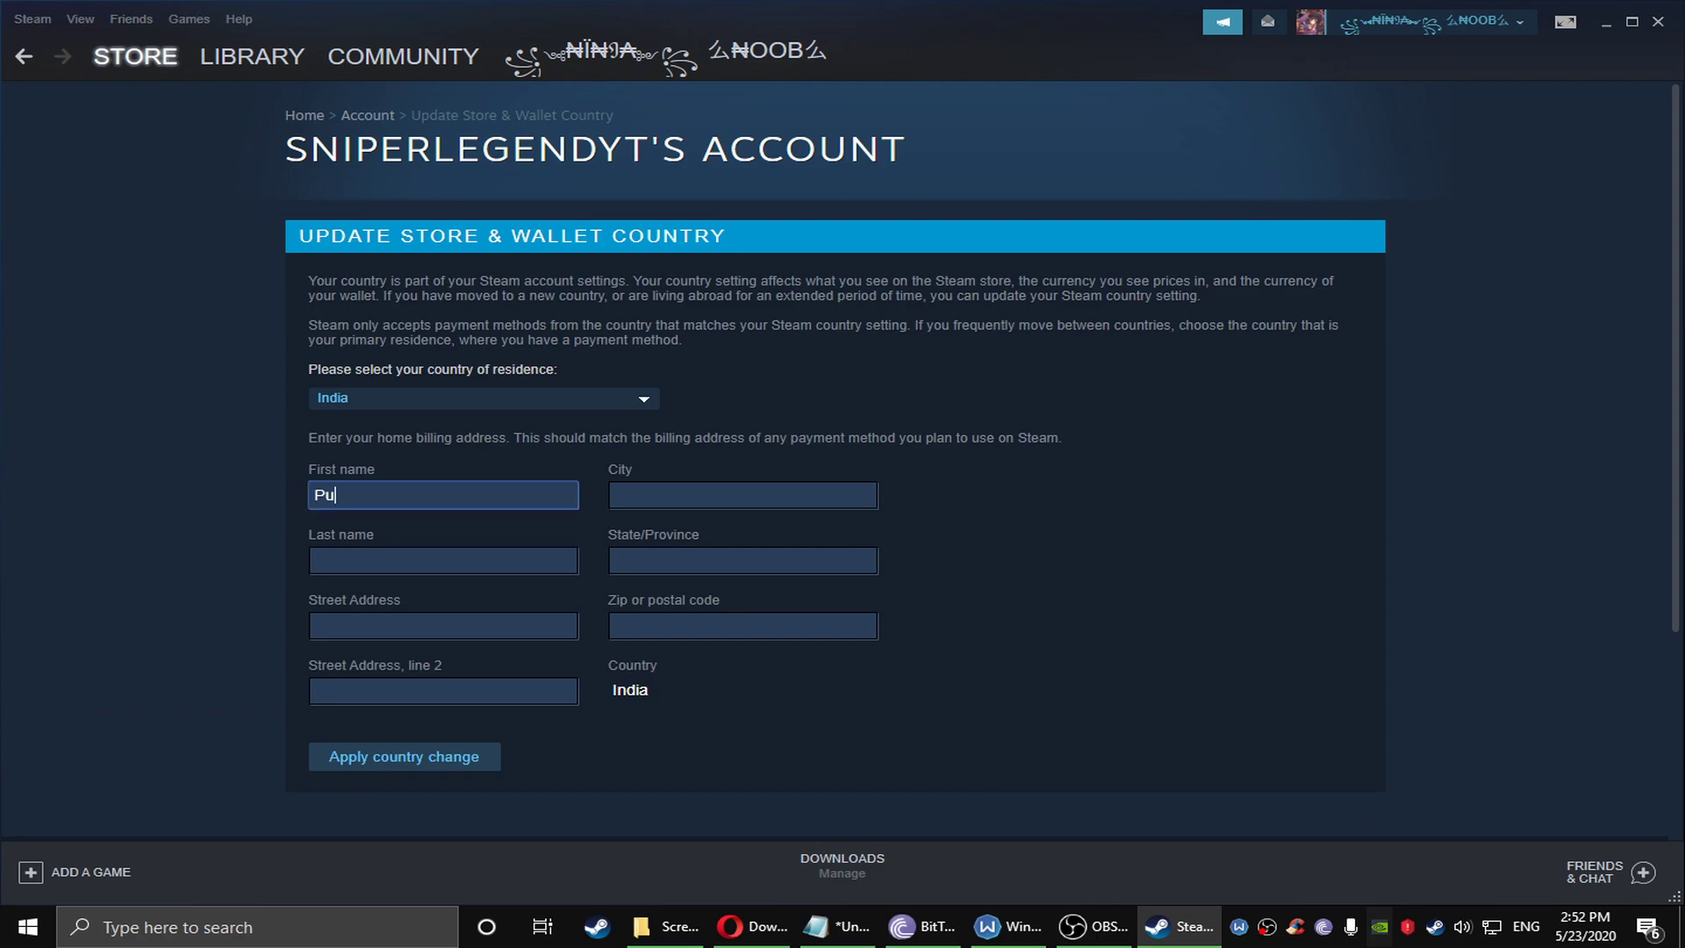
pyautogui.click(444, 561)
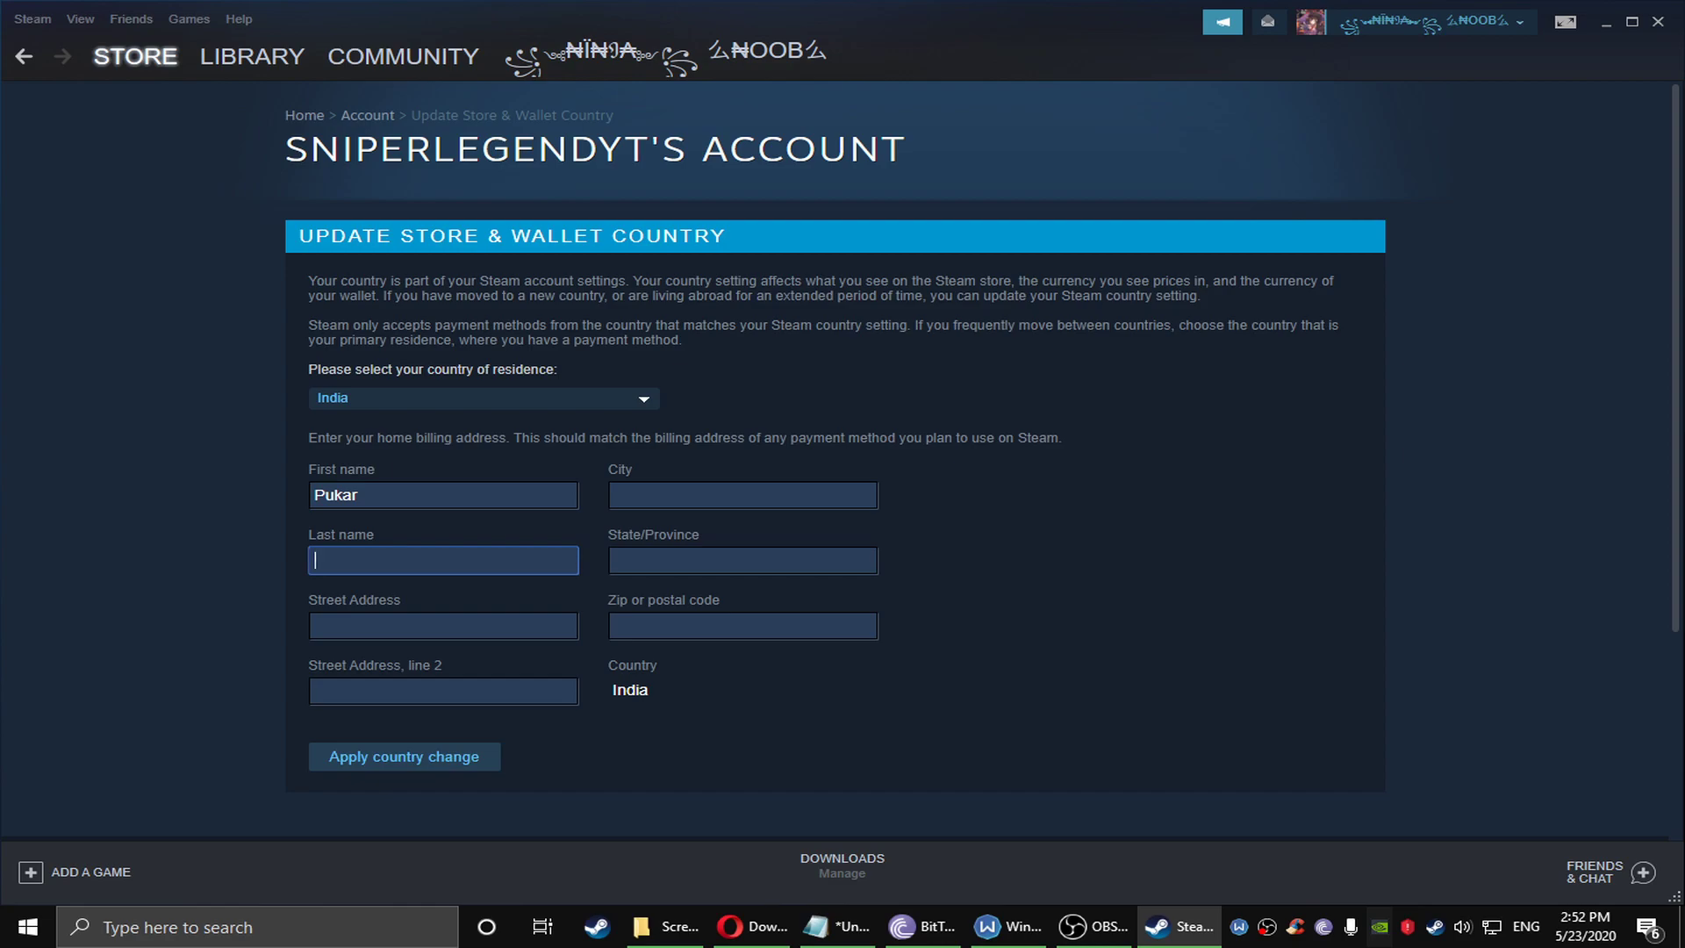
pyautogui.click(743, 495)
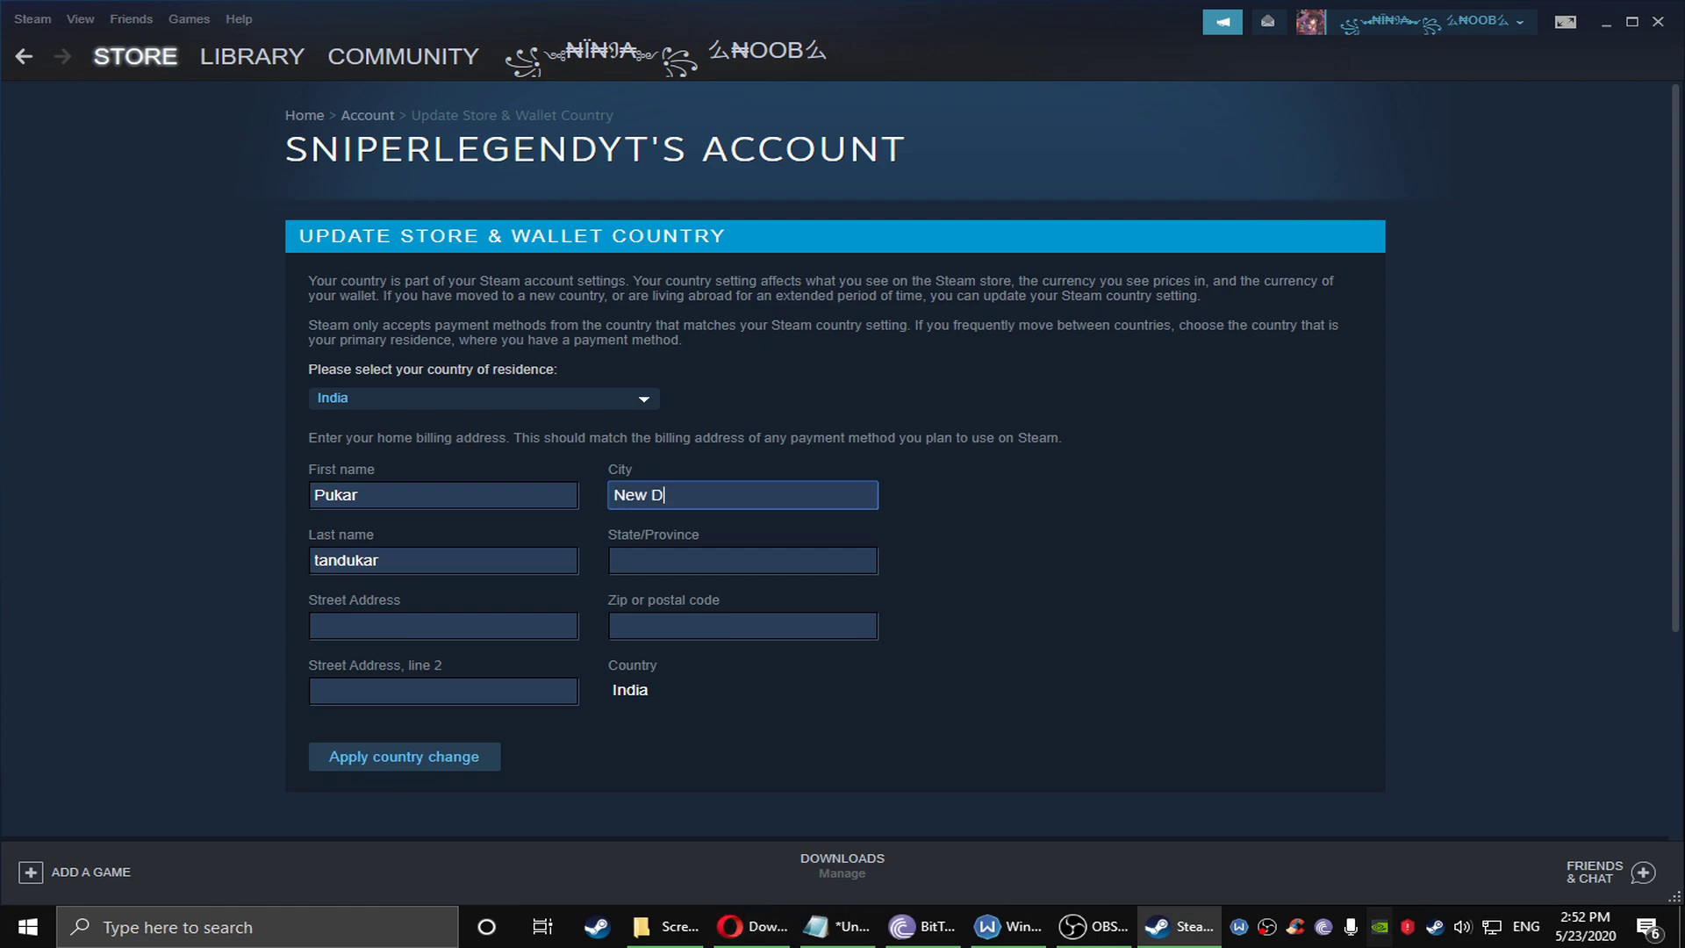
pyautogui.write('elhi')
pyautogui.press('Tab')
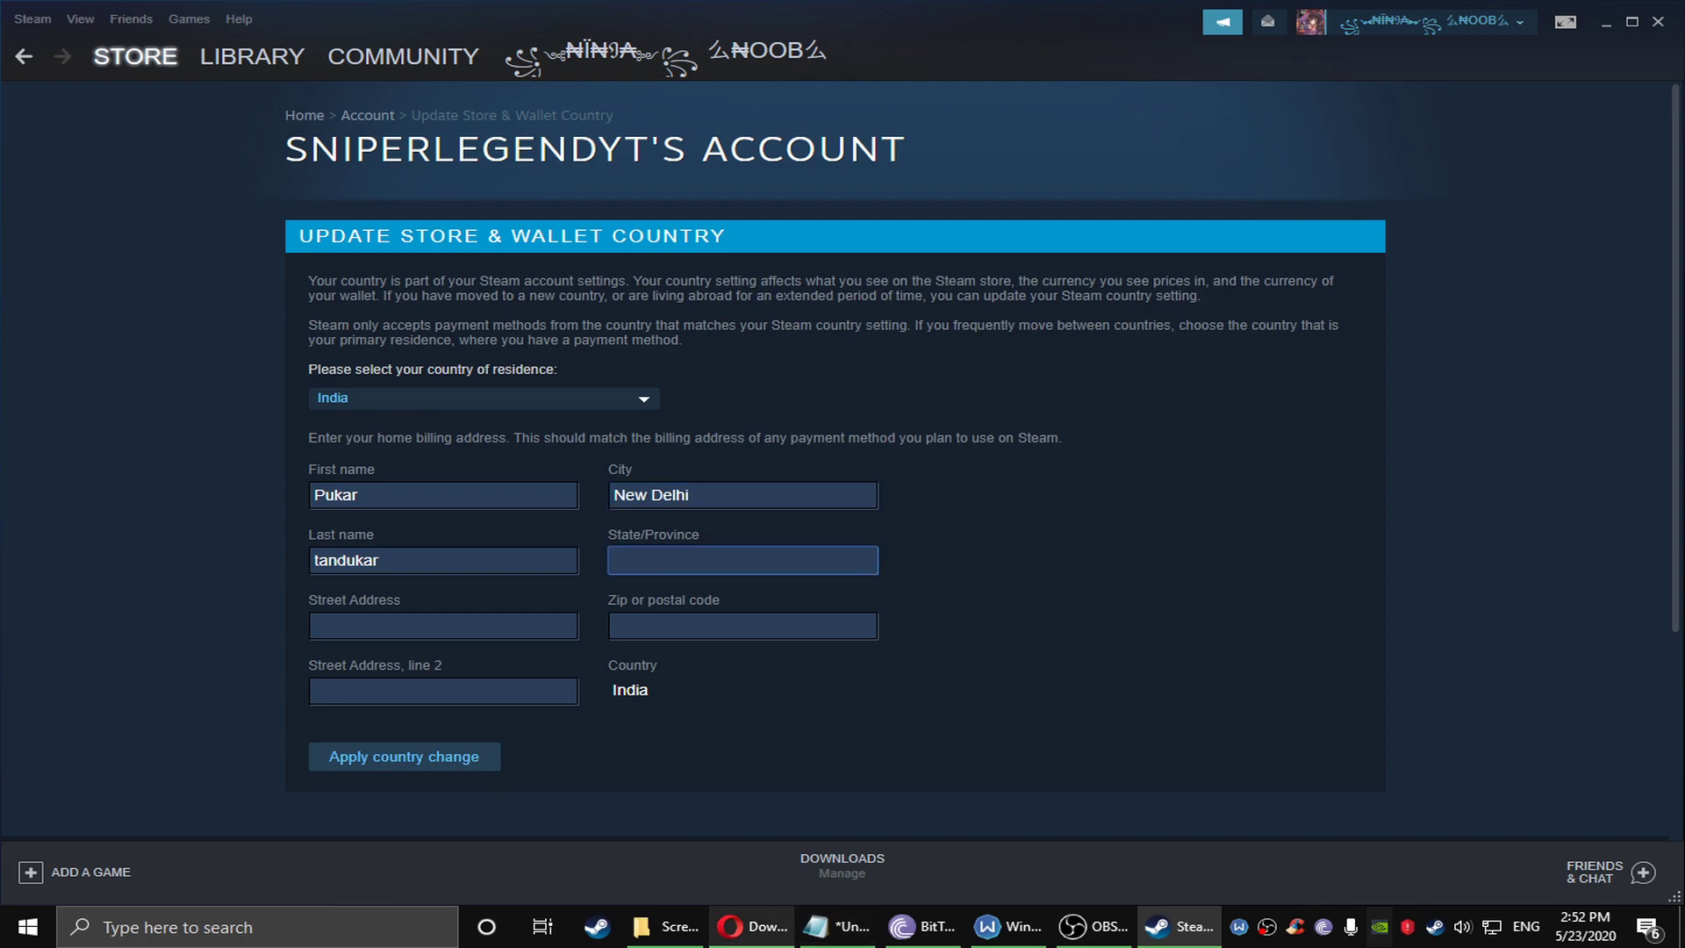
# Search Google for 'state of new delhi' in a new tab and expand the answer.
pyautogui.click(751, 926)
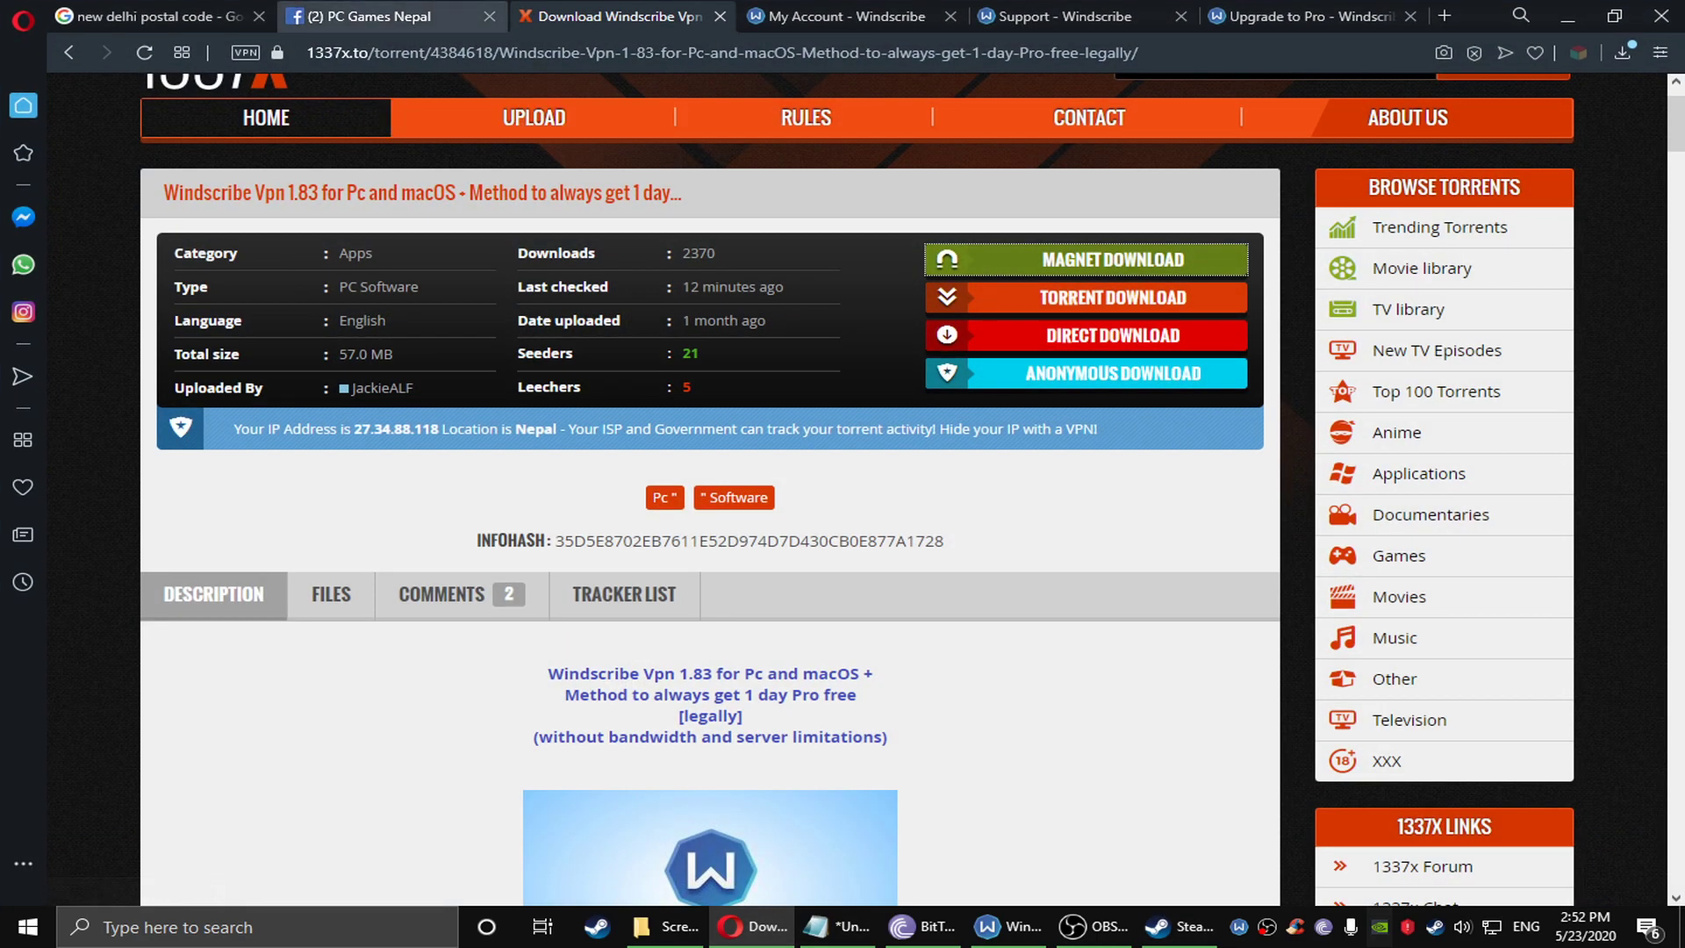
pyautogui.click(153, 16)
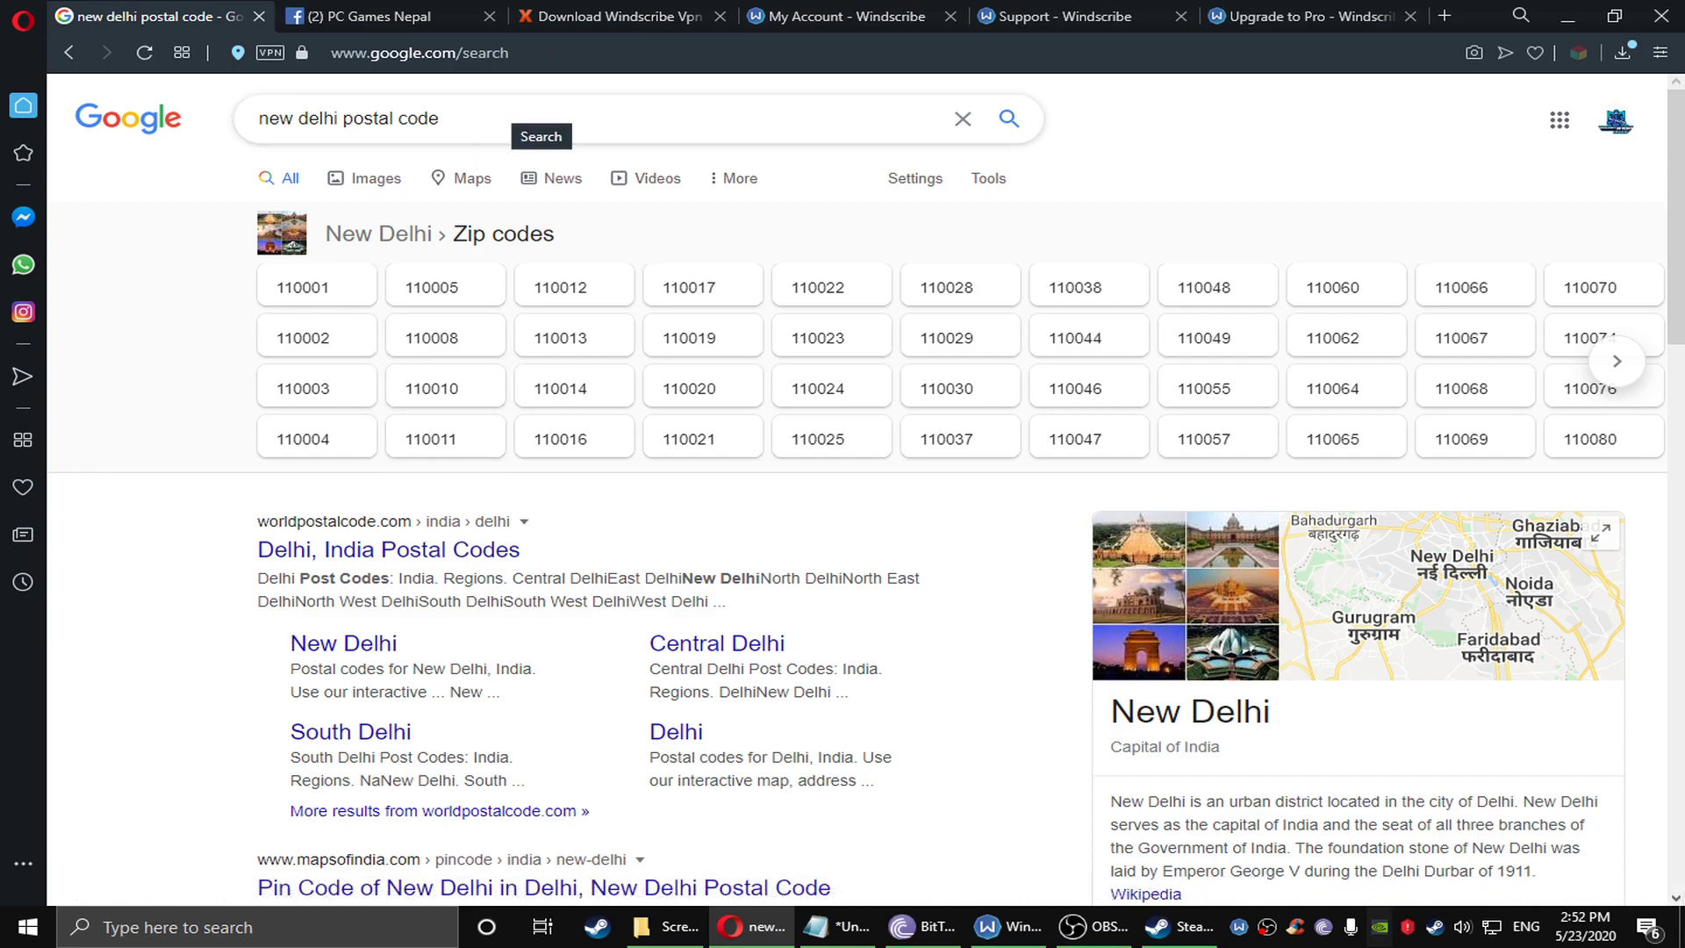
pyautogui.hotkey('ctrl', 't')
pyautogui.write('state')
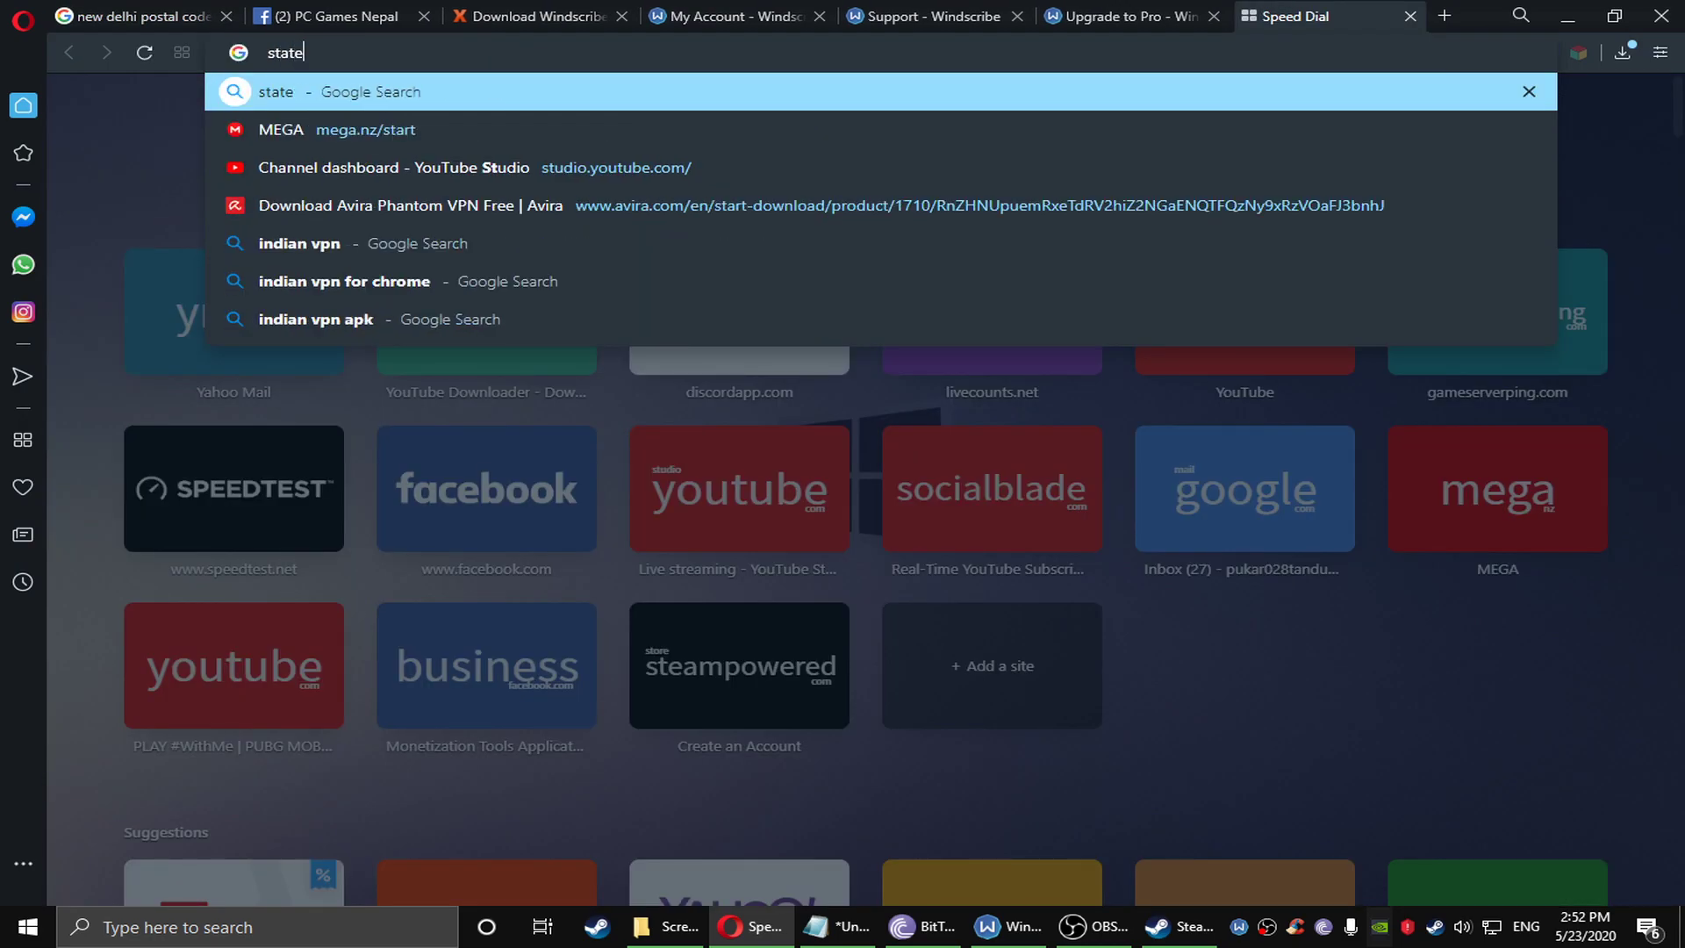
pyautogui.write(' of new delhi')
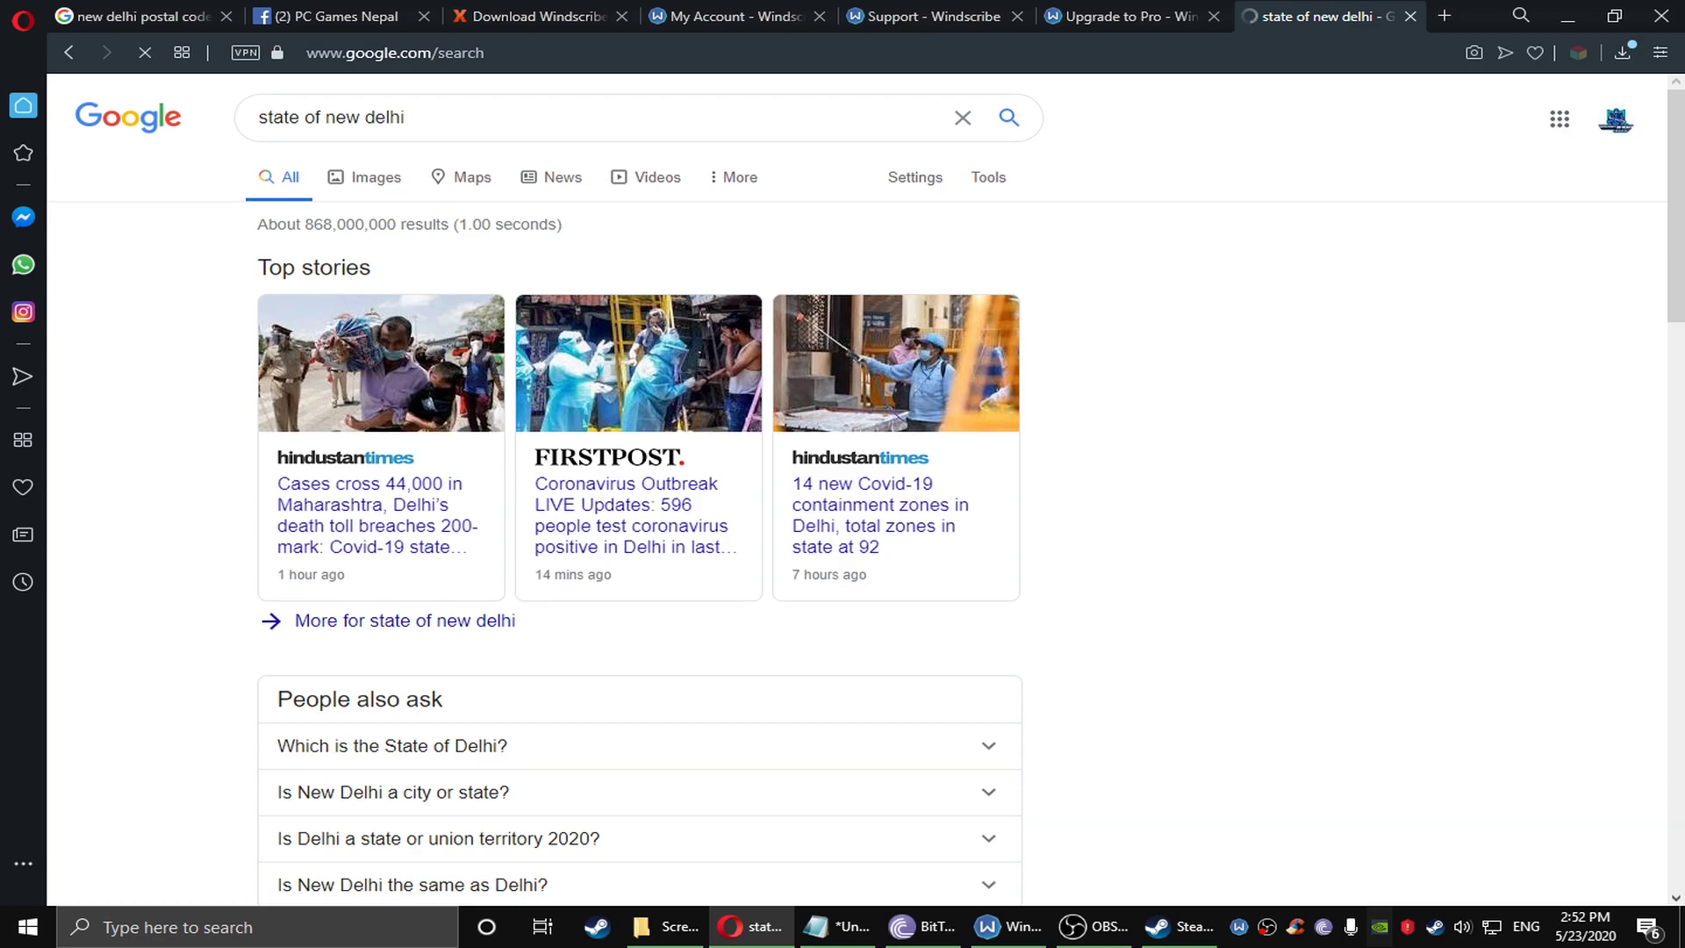
pyautogui.scroll(-2, 639, 307)
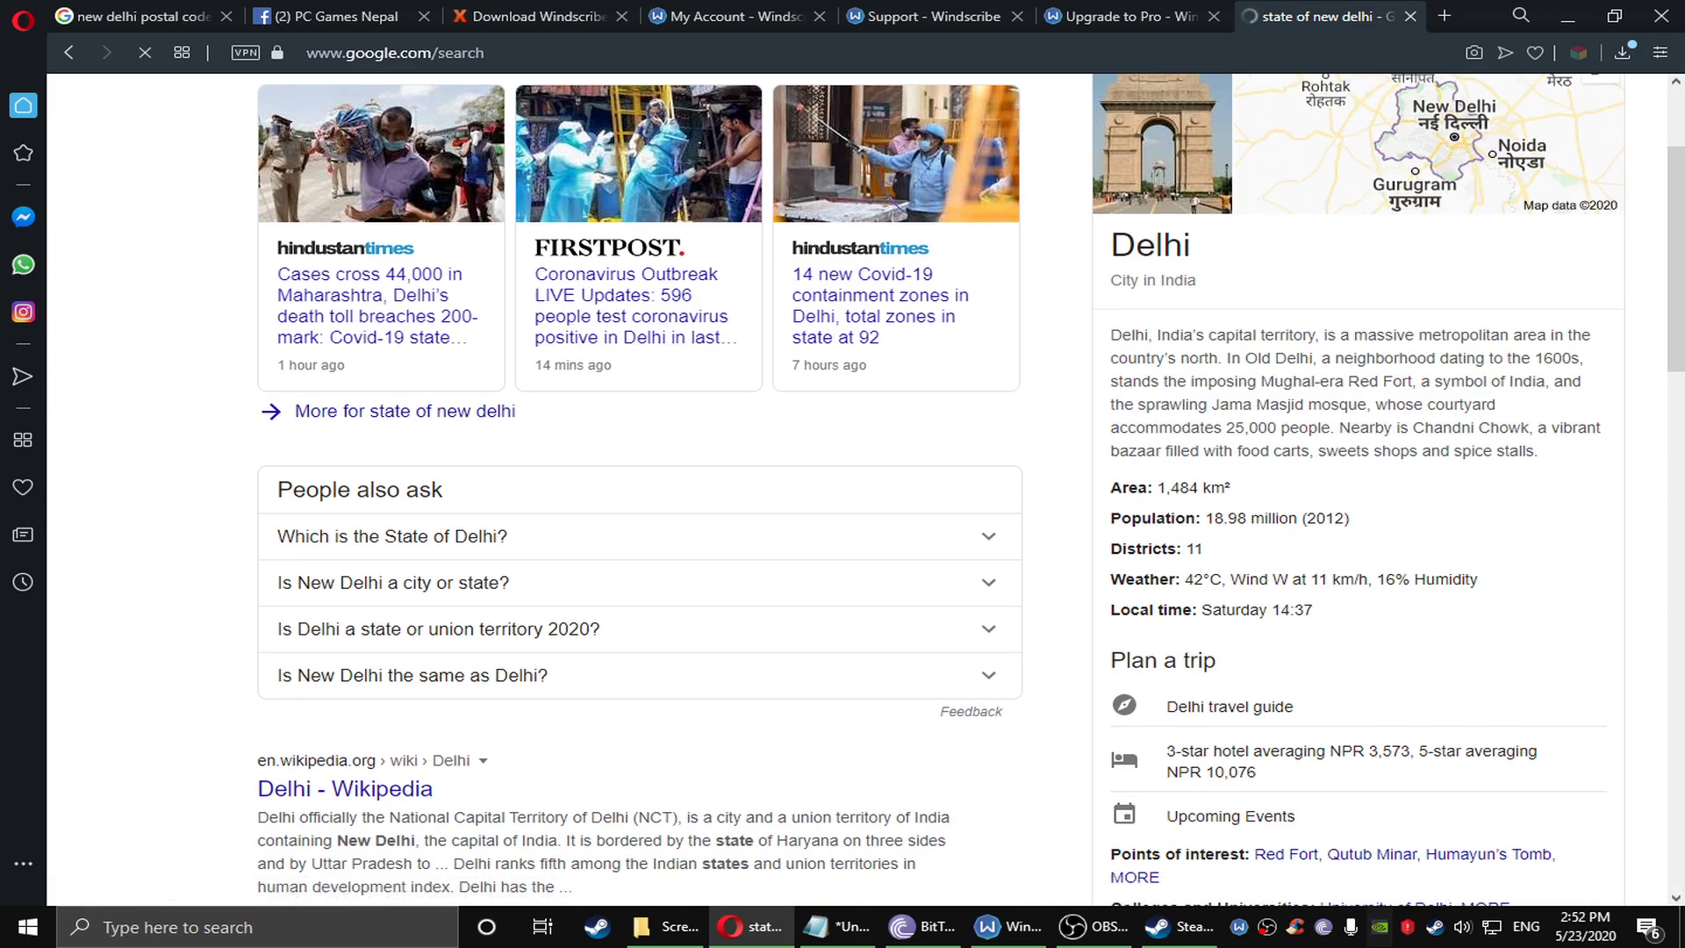
pyautogui.click(614, 537)
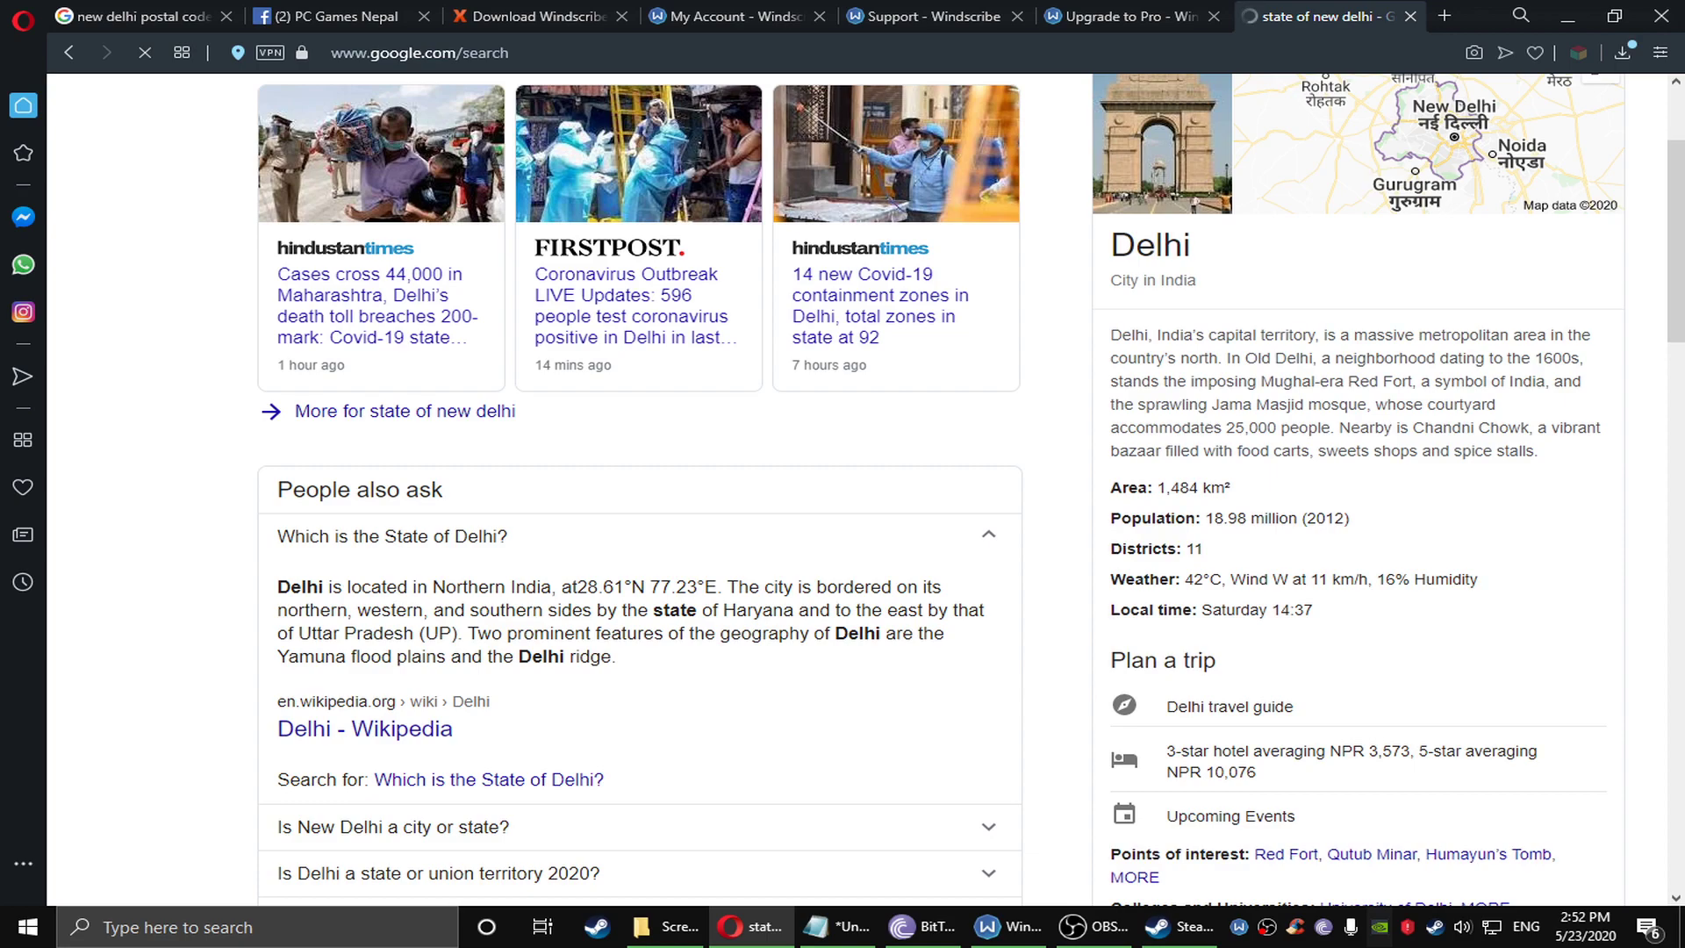
# Copy 'Haryana' from the answer and paste it into Steam's State/Province field.
pyautogui.moveTo(723, 610); pyautogui.dragTo(793, 610)
pyautogui.hotkey('ctrl', 'c')
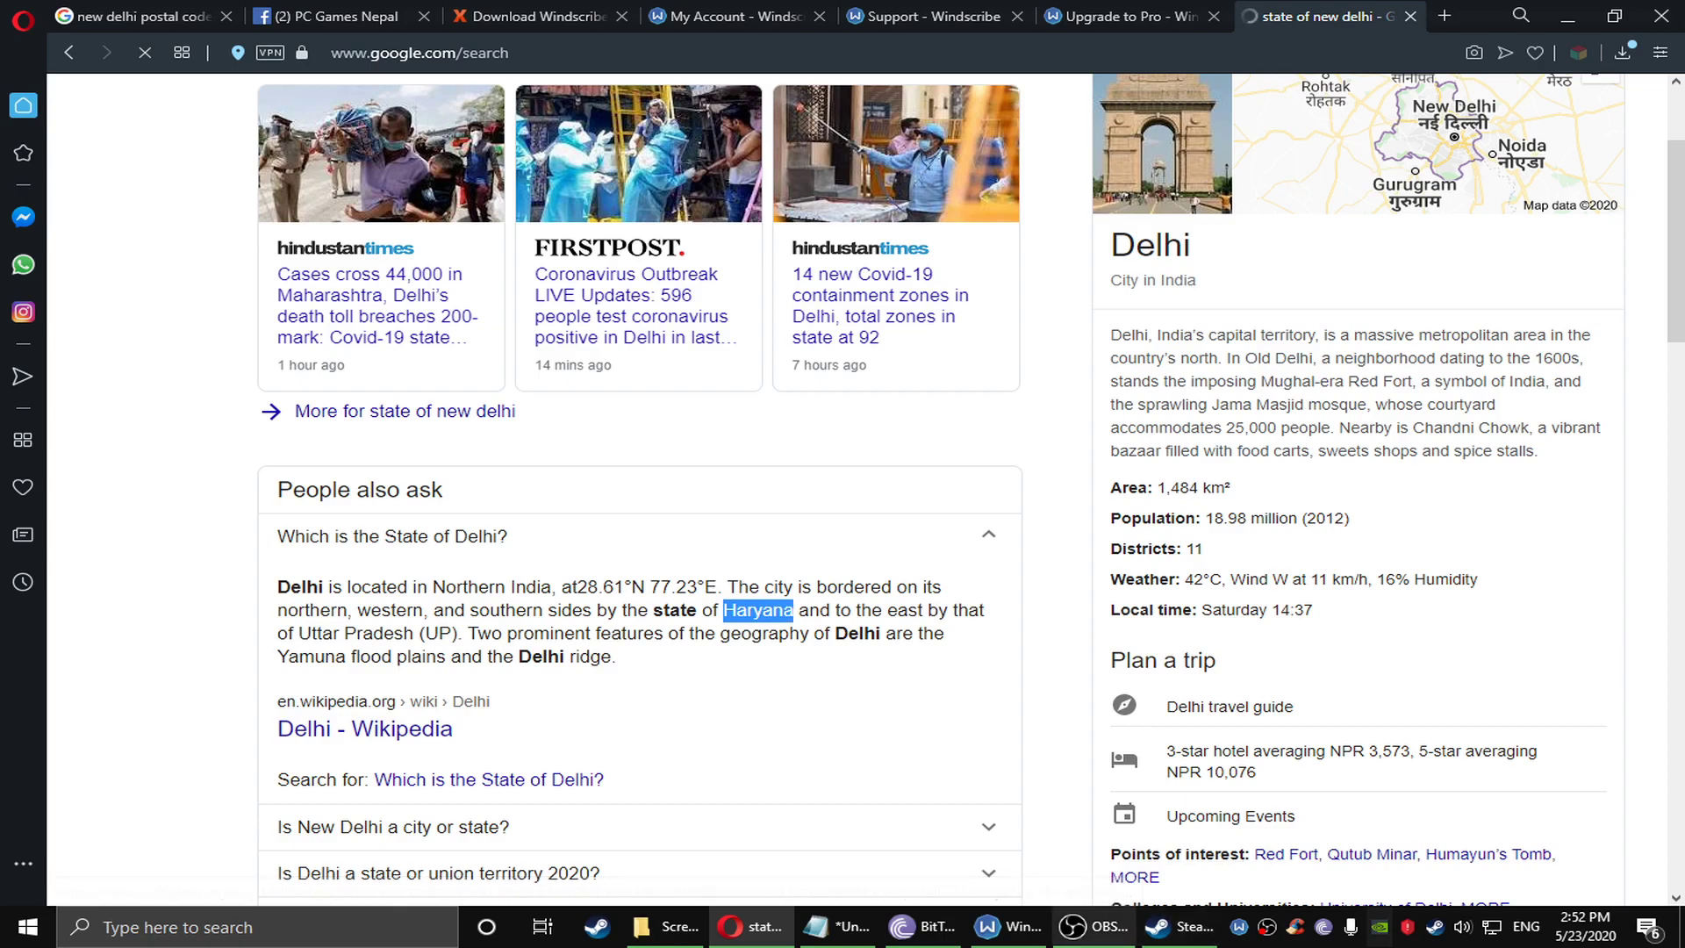
pyautogui.hotkey('alt', 'Tab')
pyautogui.hotkey('alt', 'Tab')
pyautogui.hotkey('ctrl', 'v')
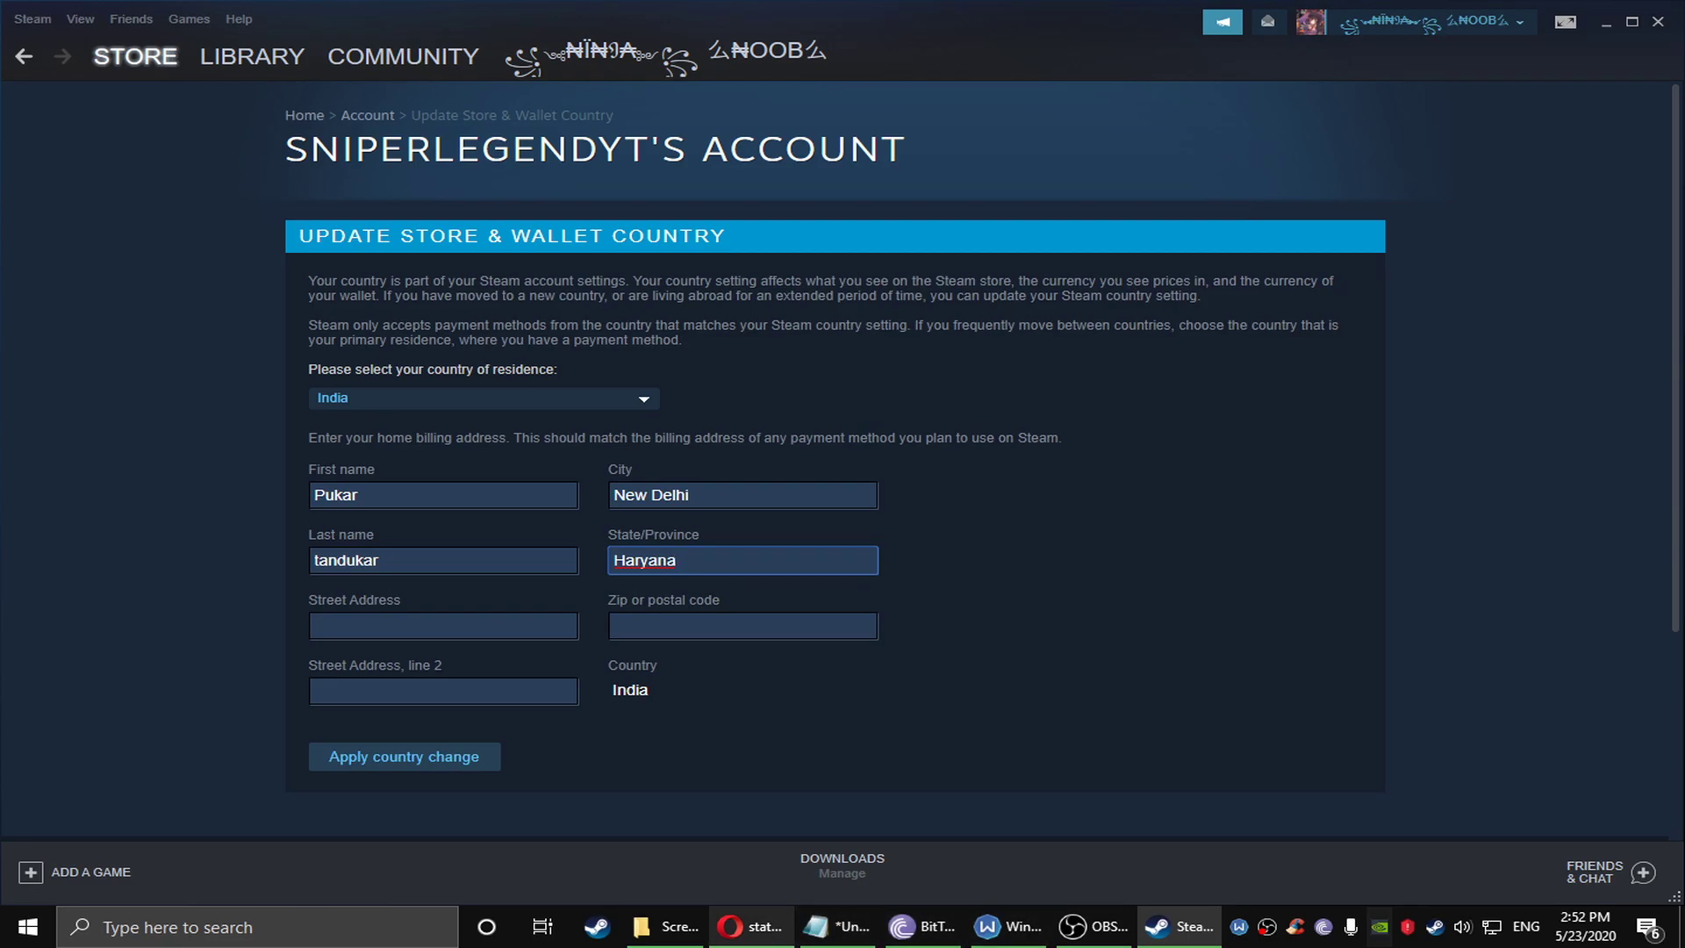
# Check the New Delhi postal codes and enter zip code 110001 in the Steam form.
pyautogui.hotkey('alt', 'Tab')
pyautogui.hotkey('ctrl', 'Tab')
pyautogui.hotkey('ctrl', 'Tab')
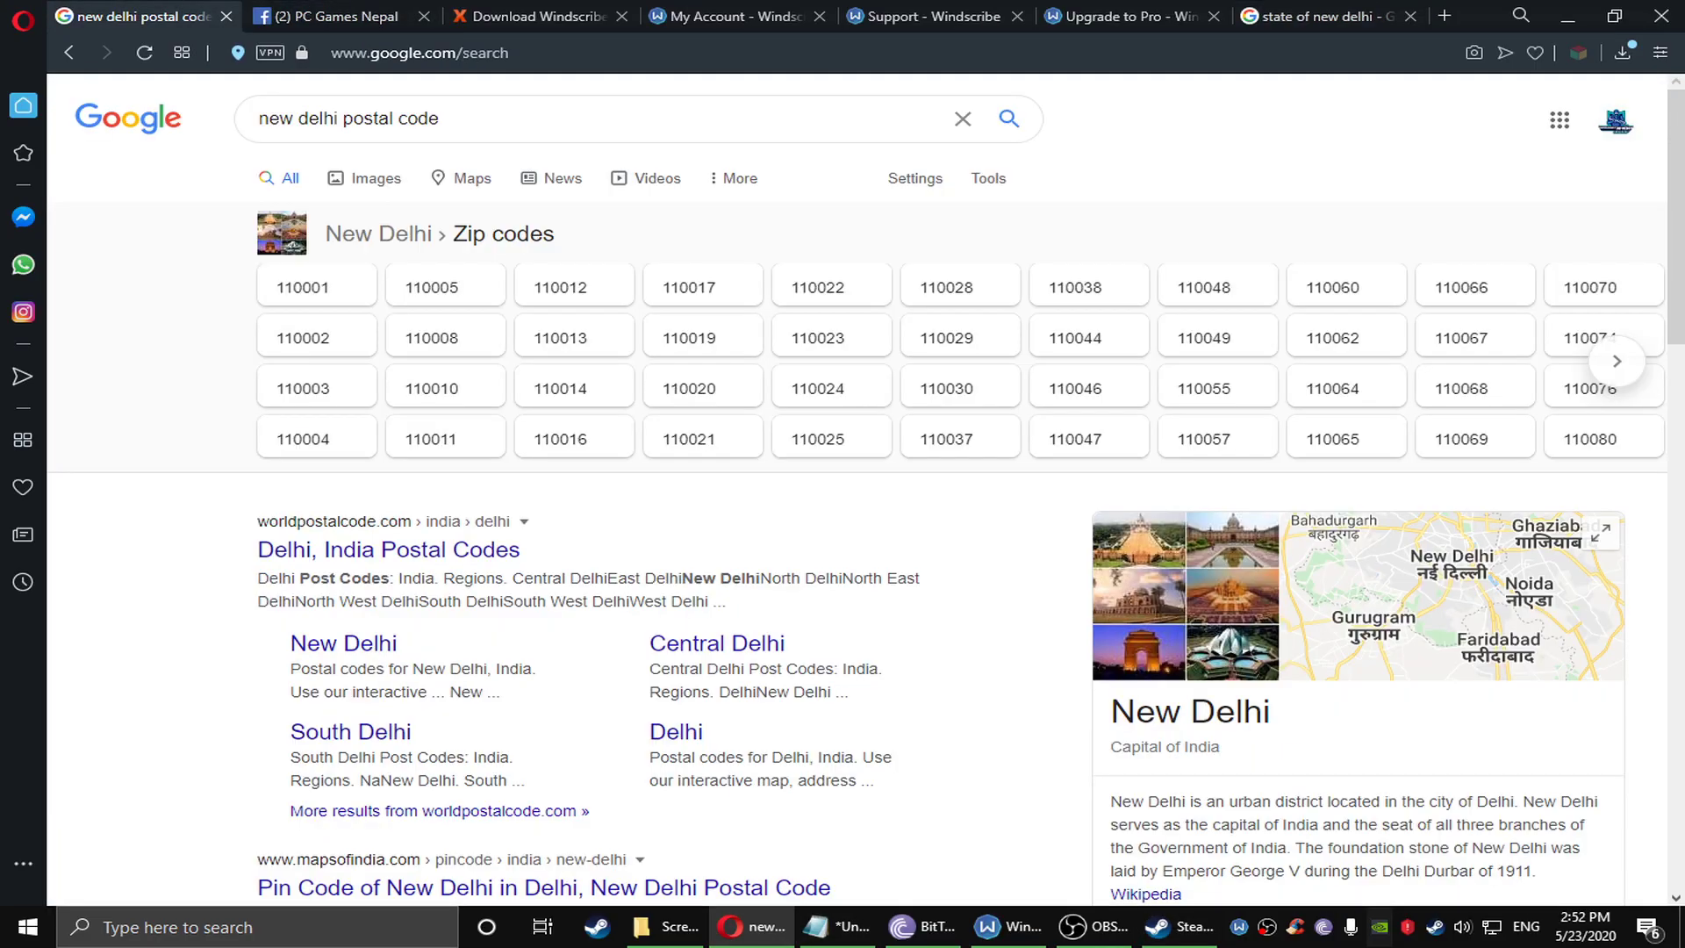
pyautogui.press('Tab')
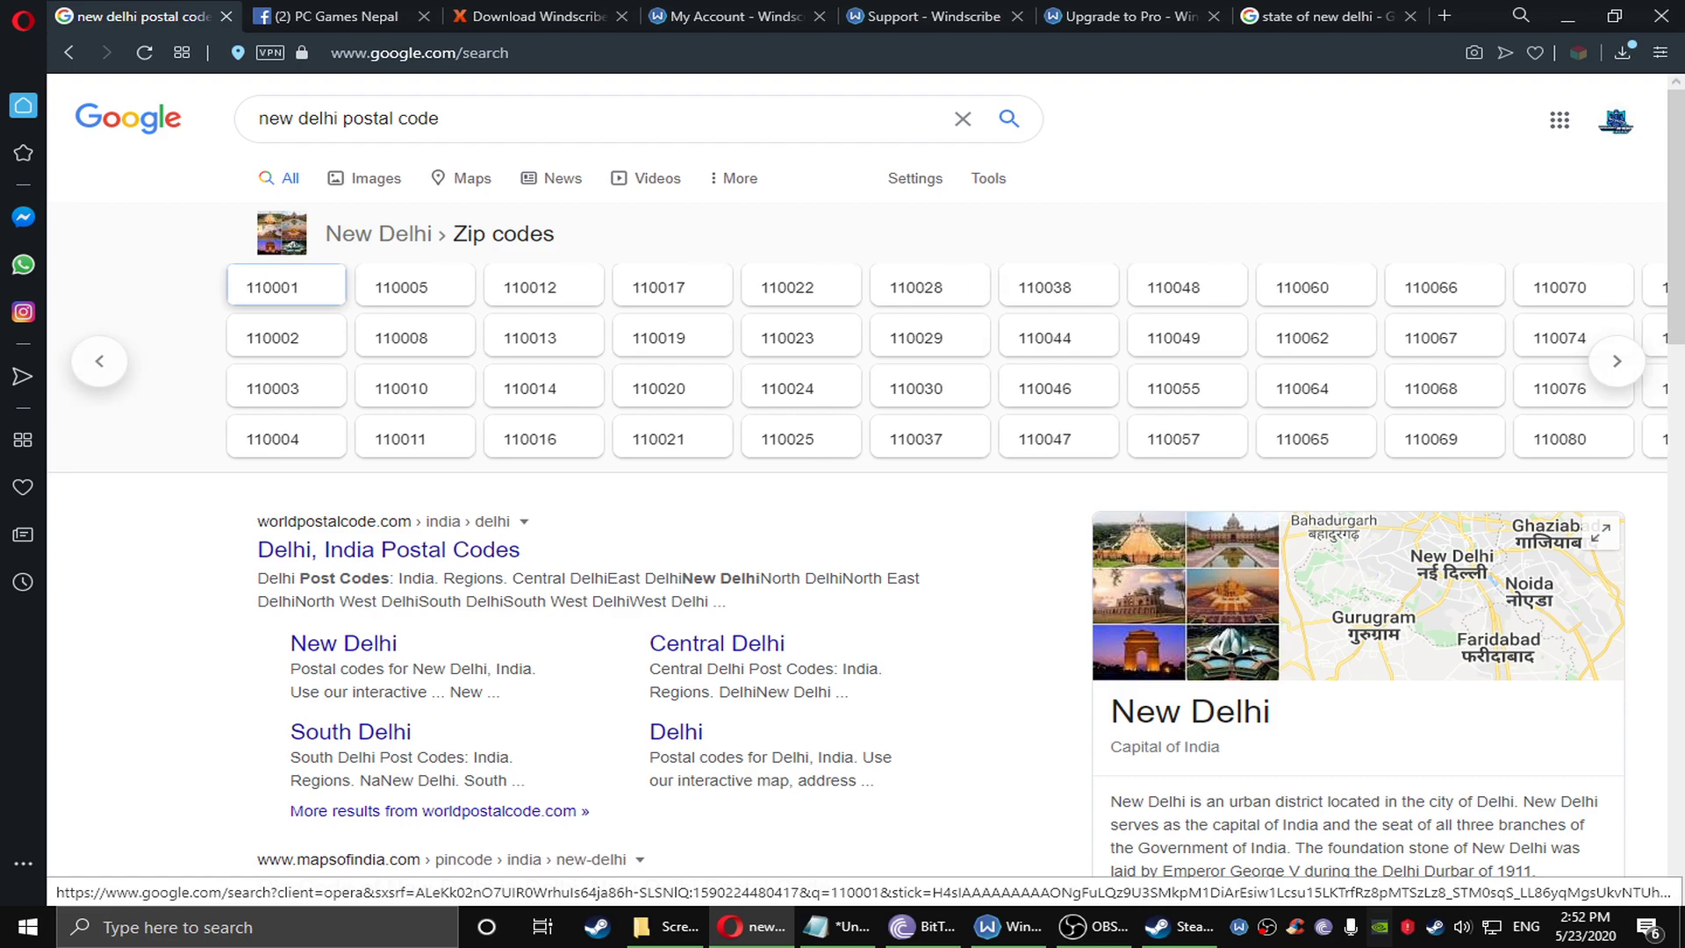
pyautogui.hotkey('alt', 'Tab')
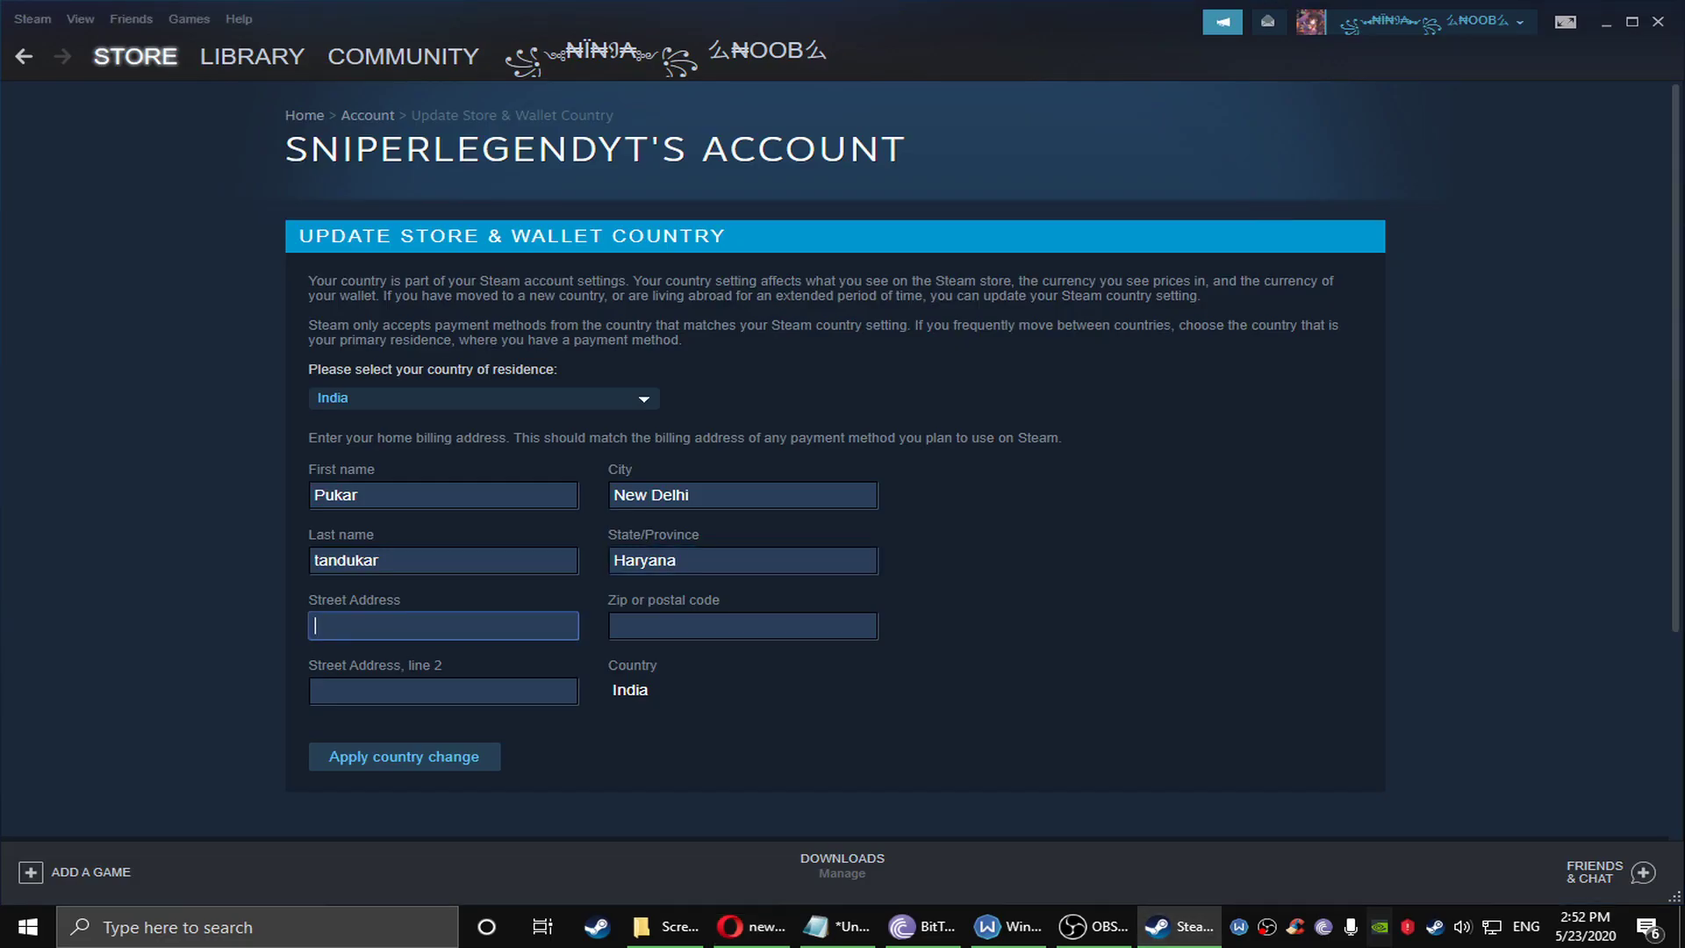
pyautogui.click(743, 626)
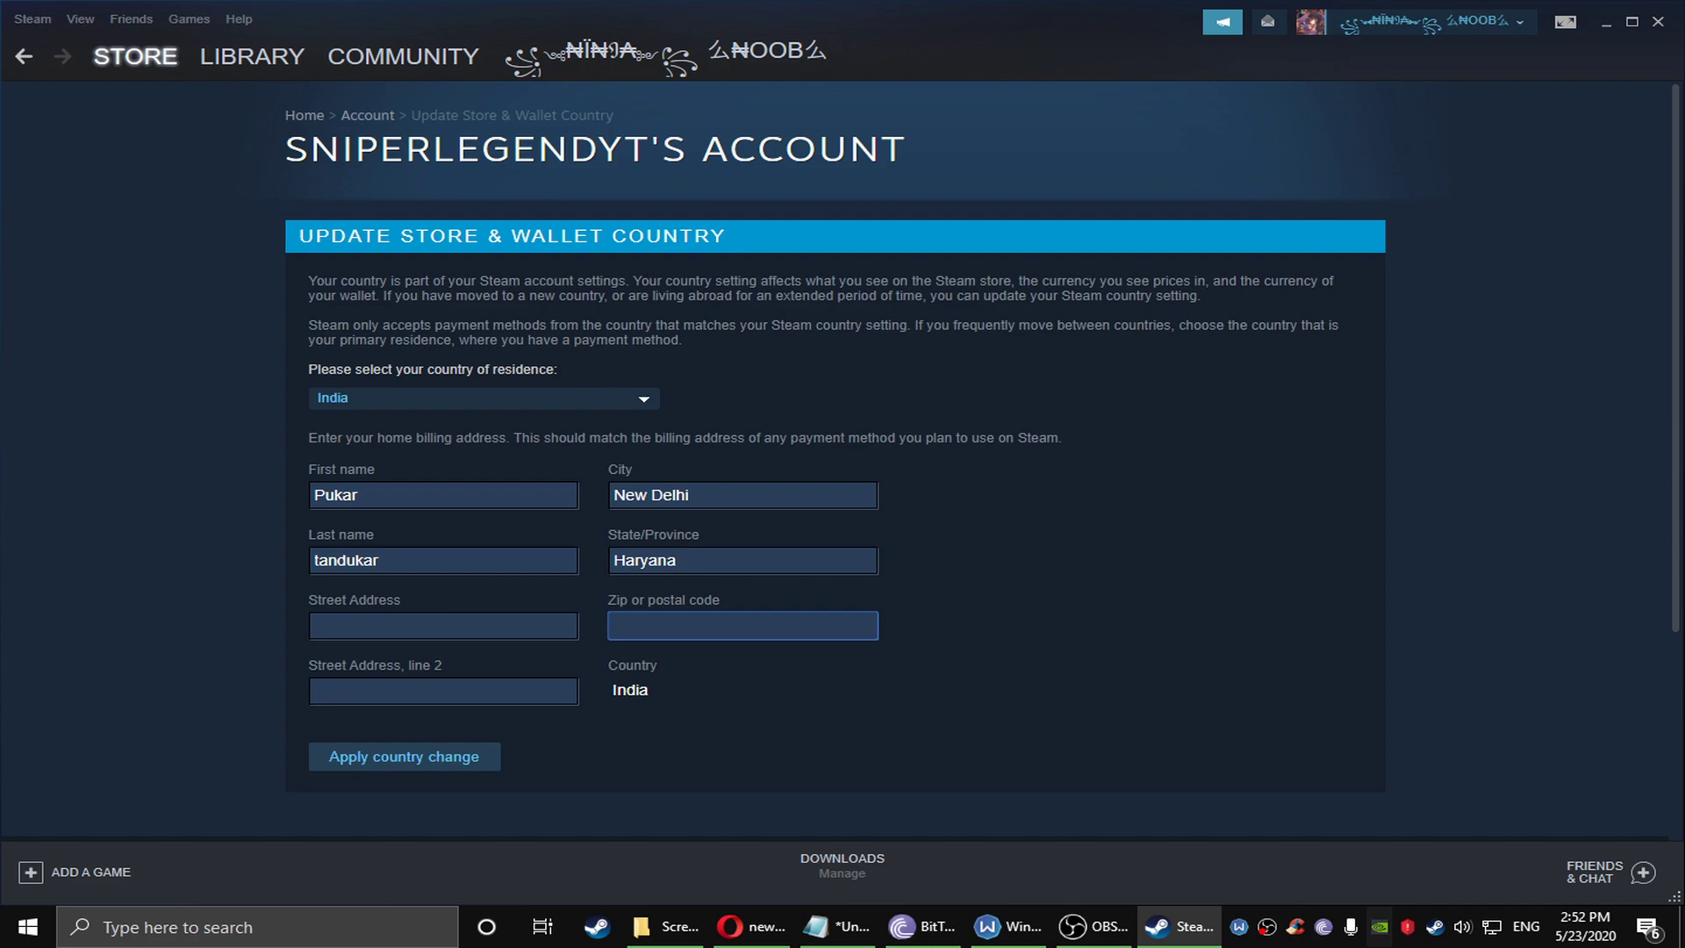
pyautogui.write('110001')
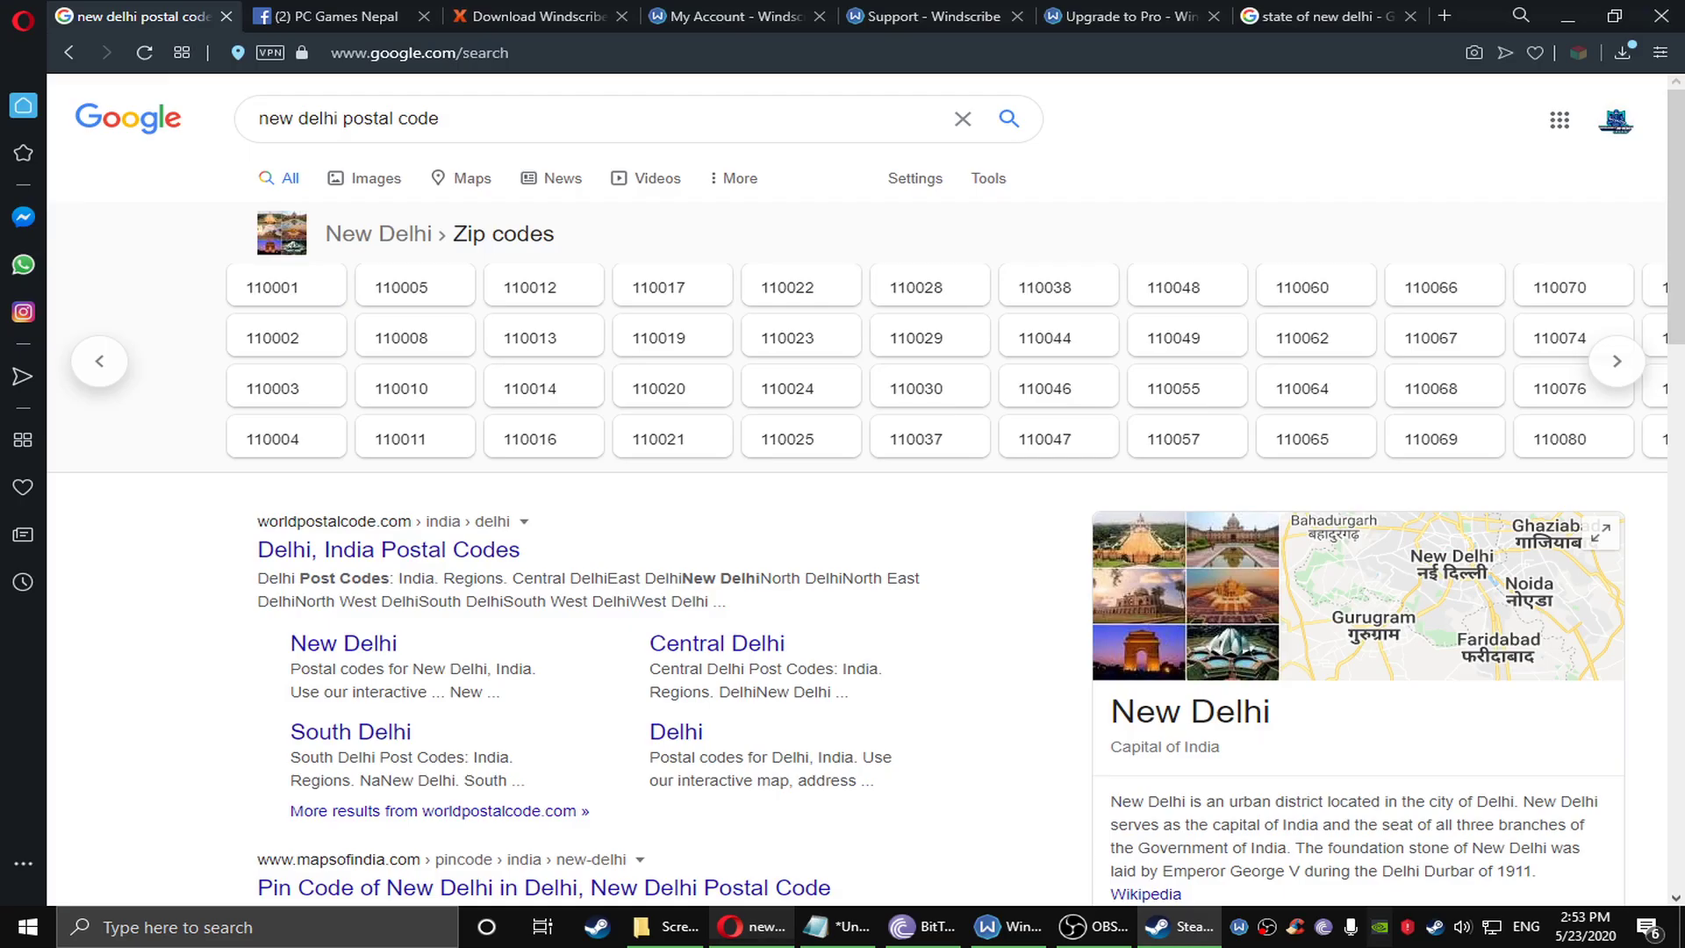
# Copy 'Central Delhi' from the search results and paste it as the street address.
pyautogui.click(750, 927)
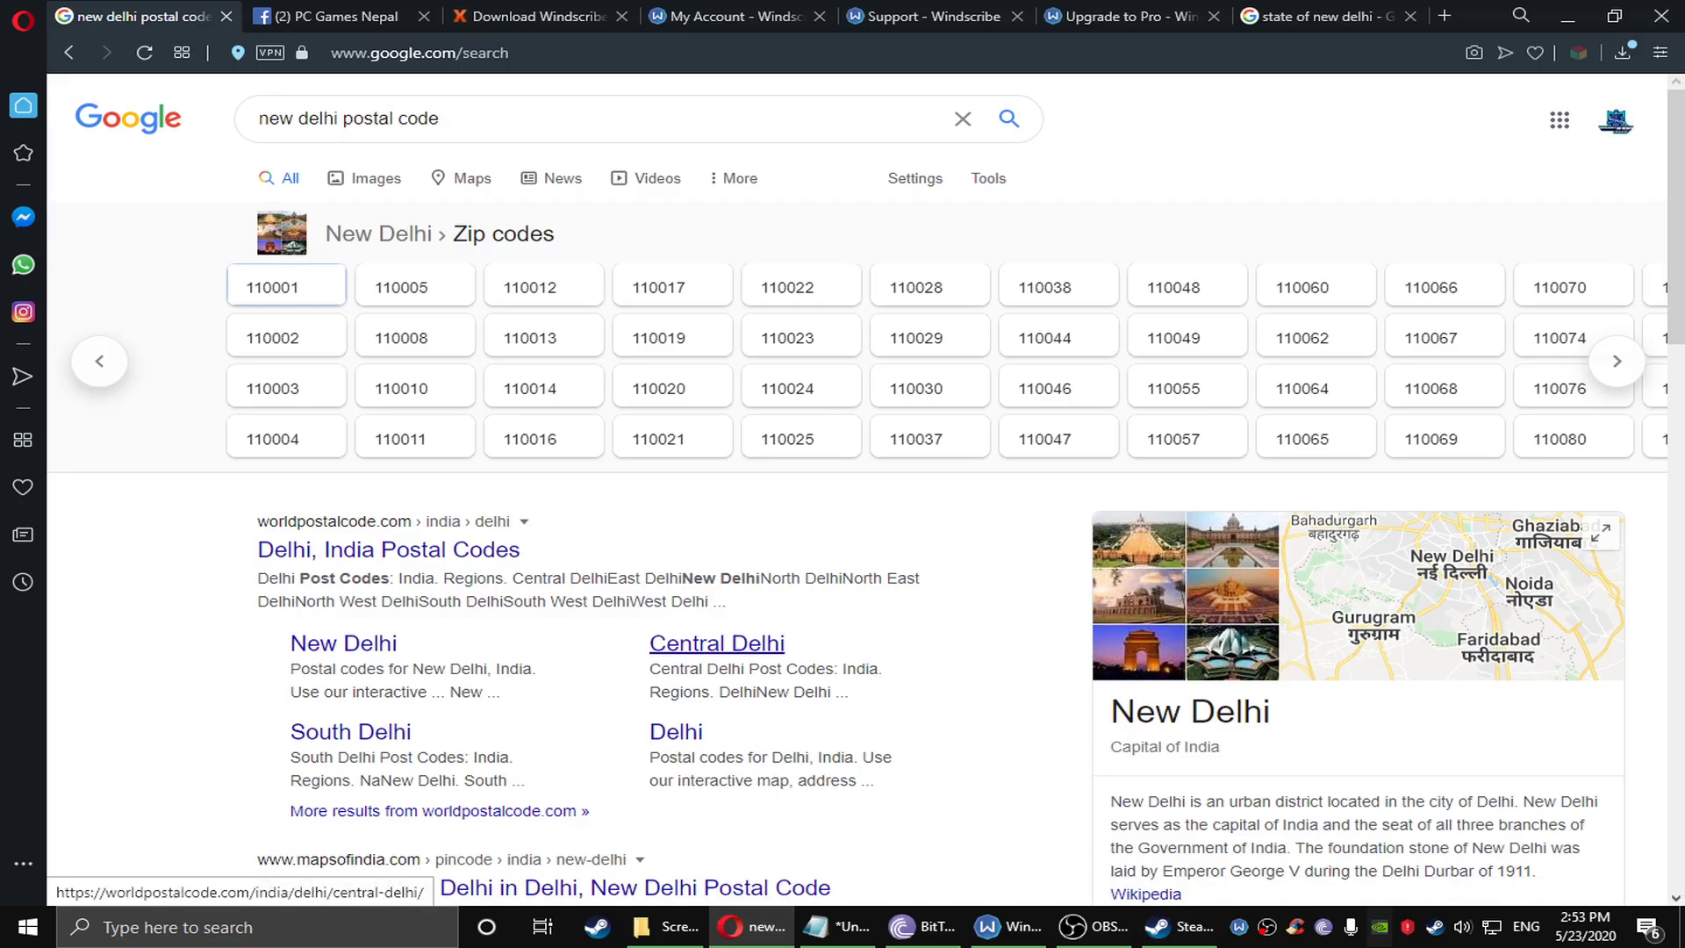
pyautogui.tripleClick(716, 644)
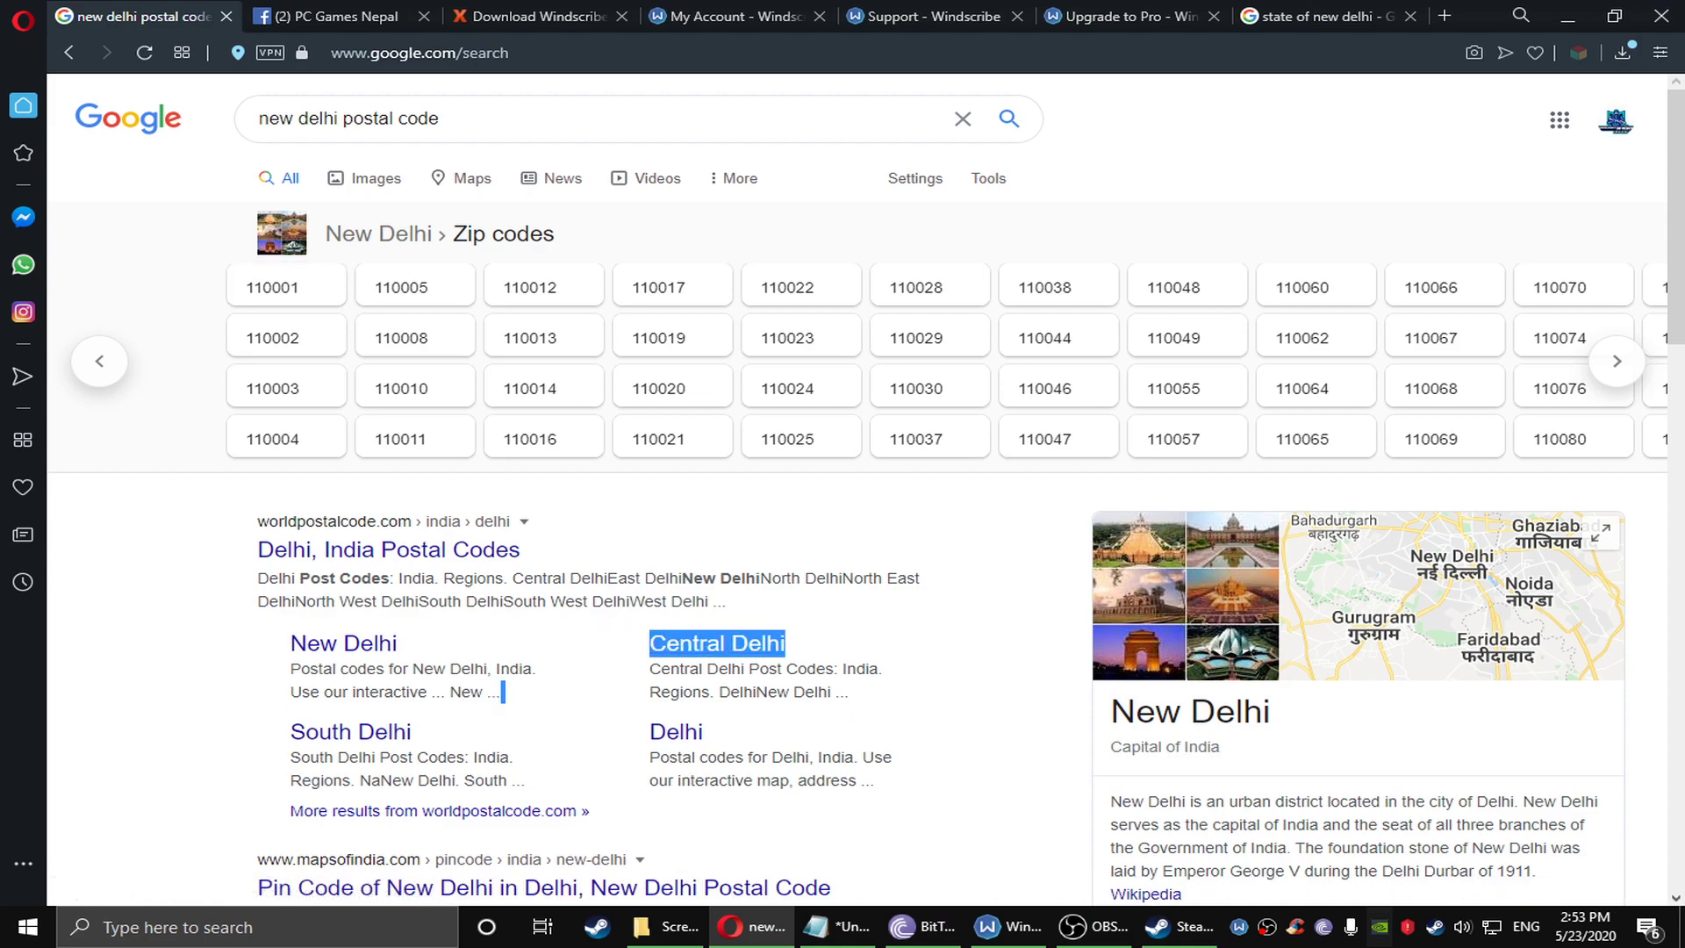
pyautogui.click(505, 692)
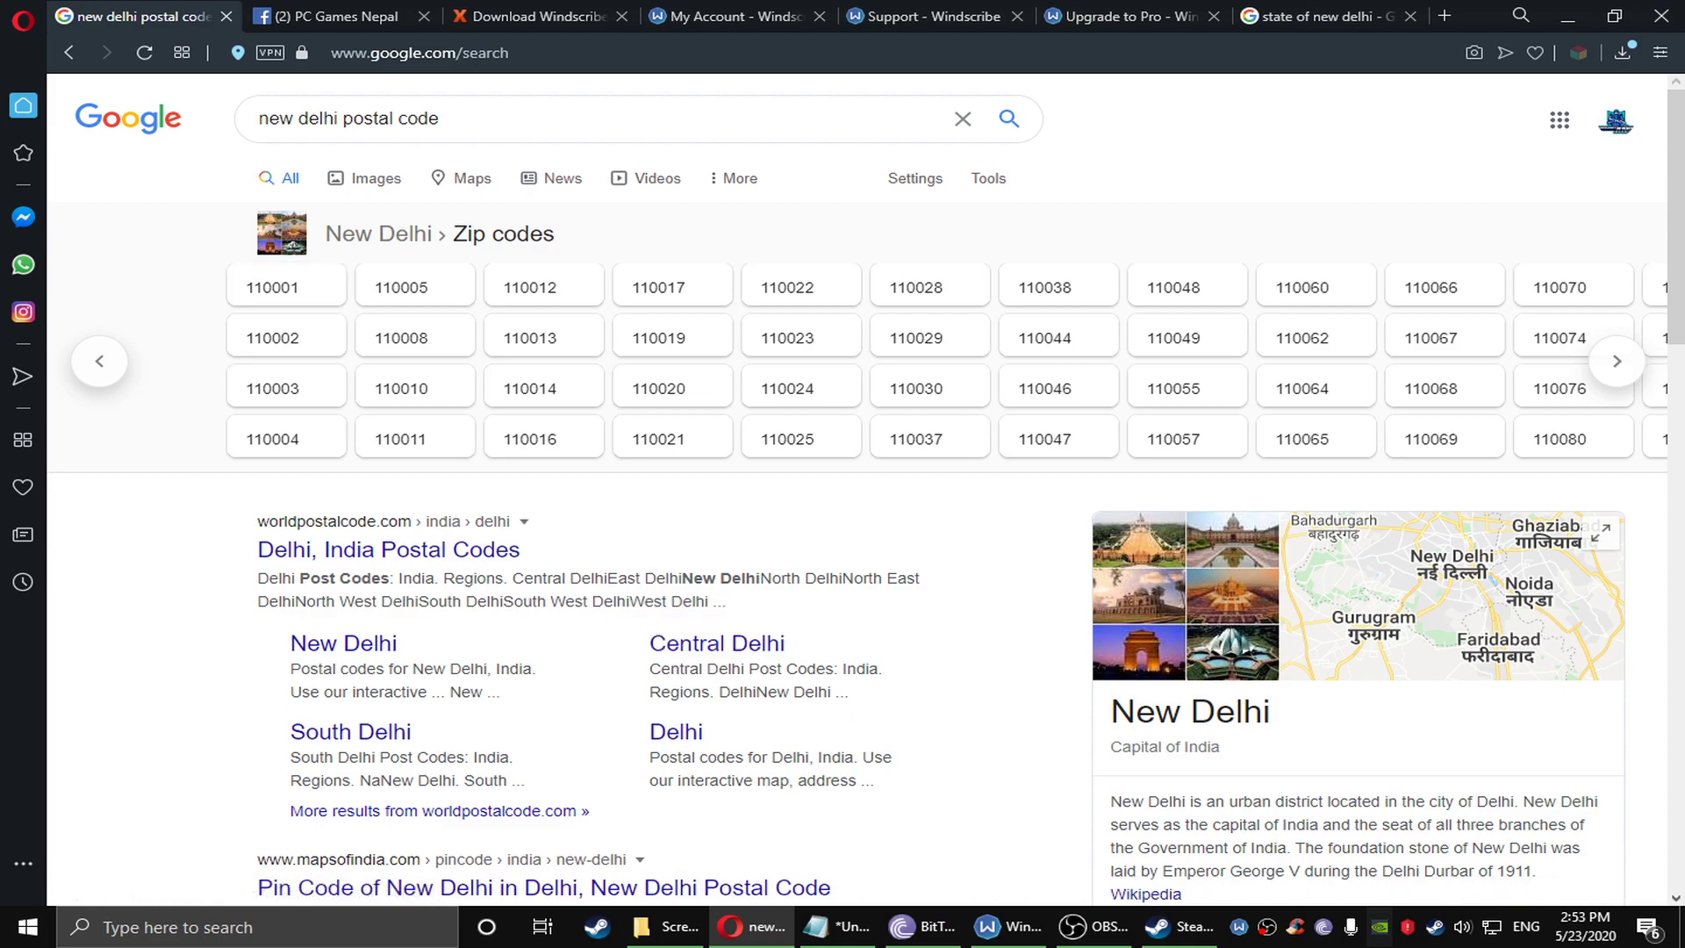
pyautogui.moveTo(786, 644); pyautogui.dragTo(649, 643)
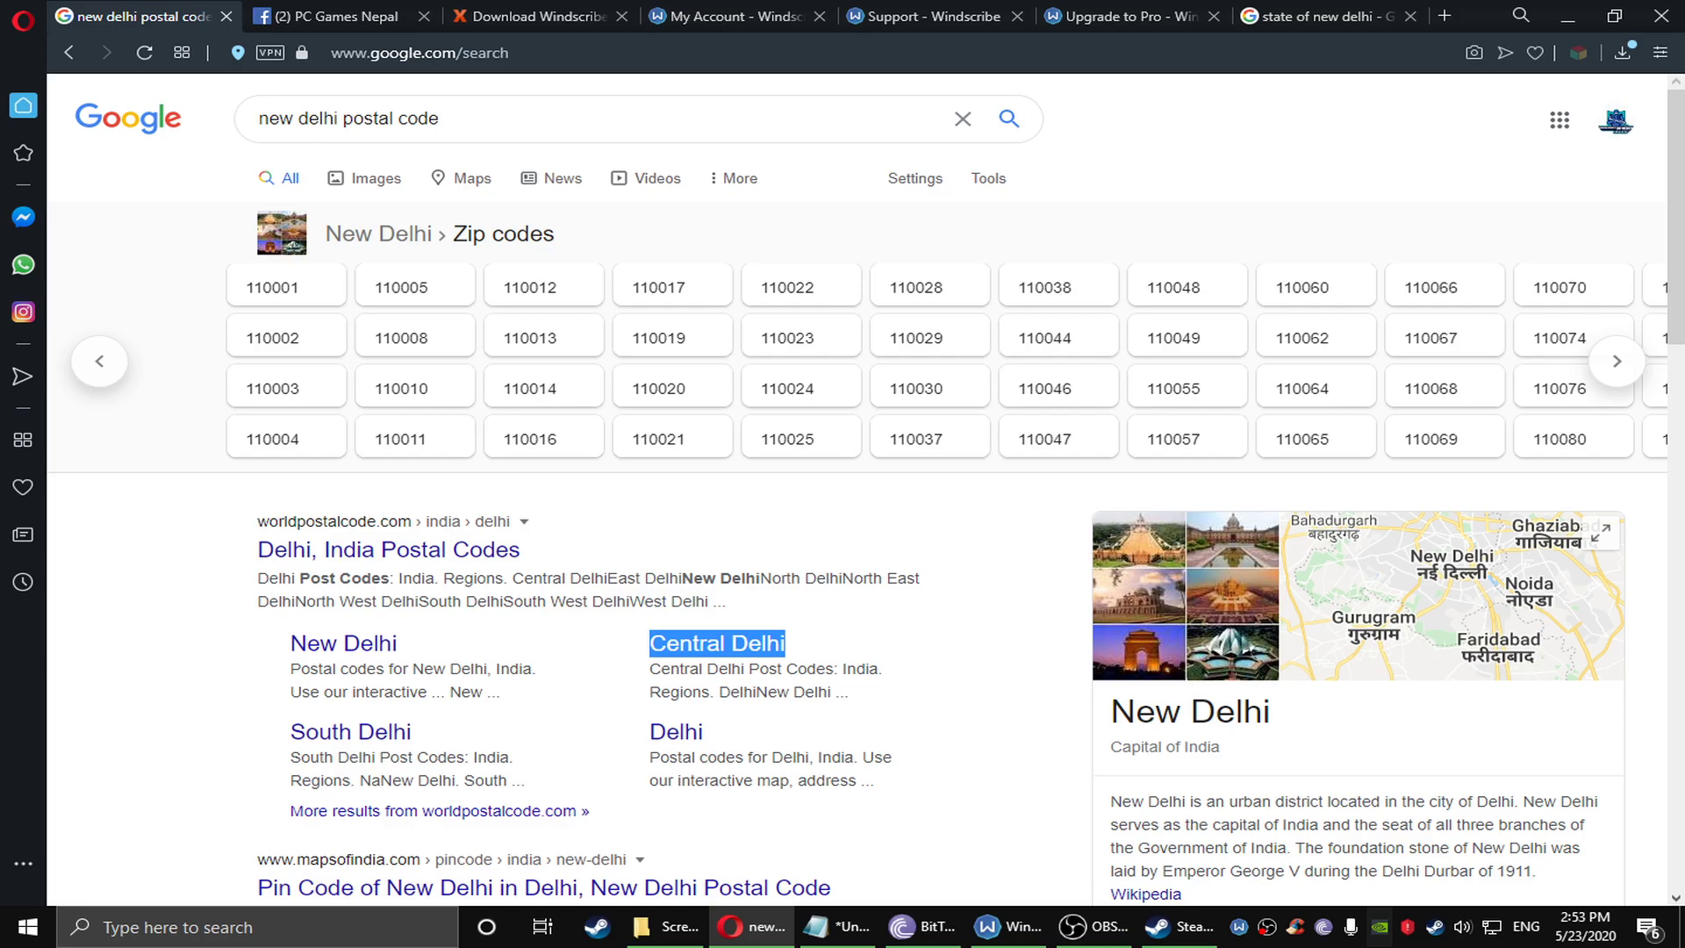
pyautogui.hotkey('ctrl', 'c')
pyautogui.click(1176, 927)
pyautogui.click(443, 625)
pyautogui.hotkey('ctrl', 'v')
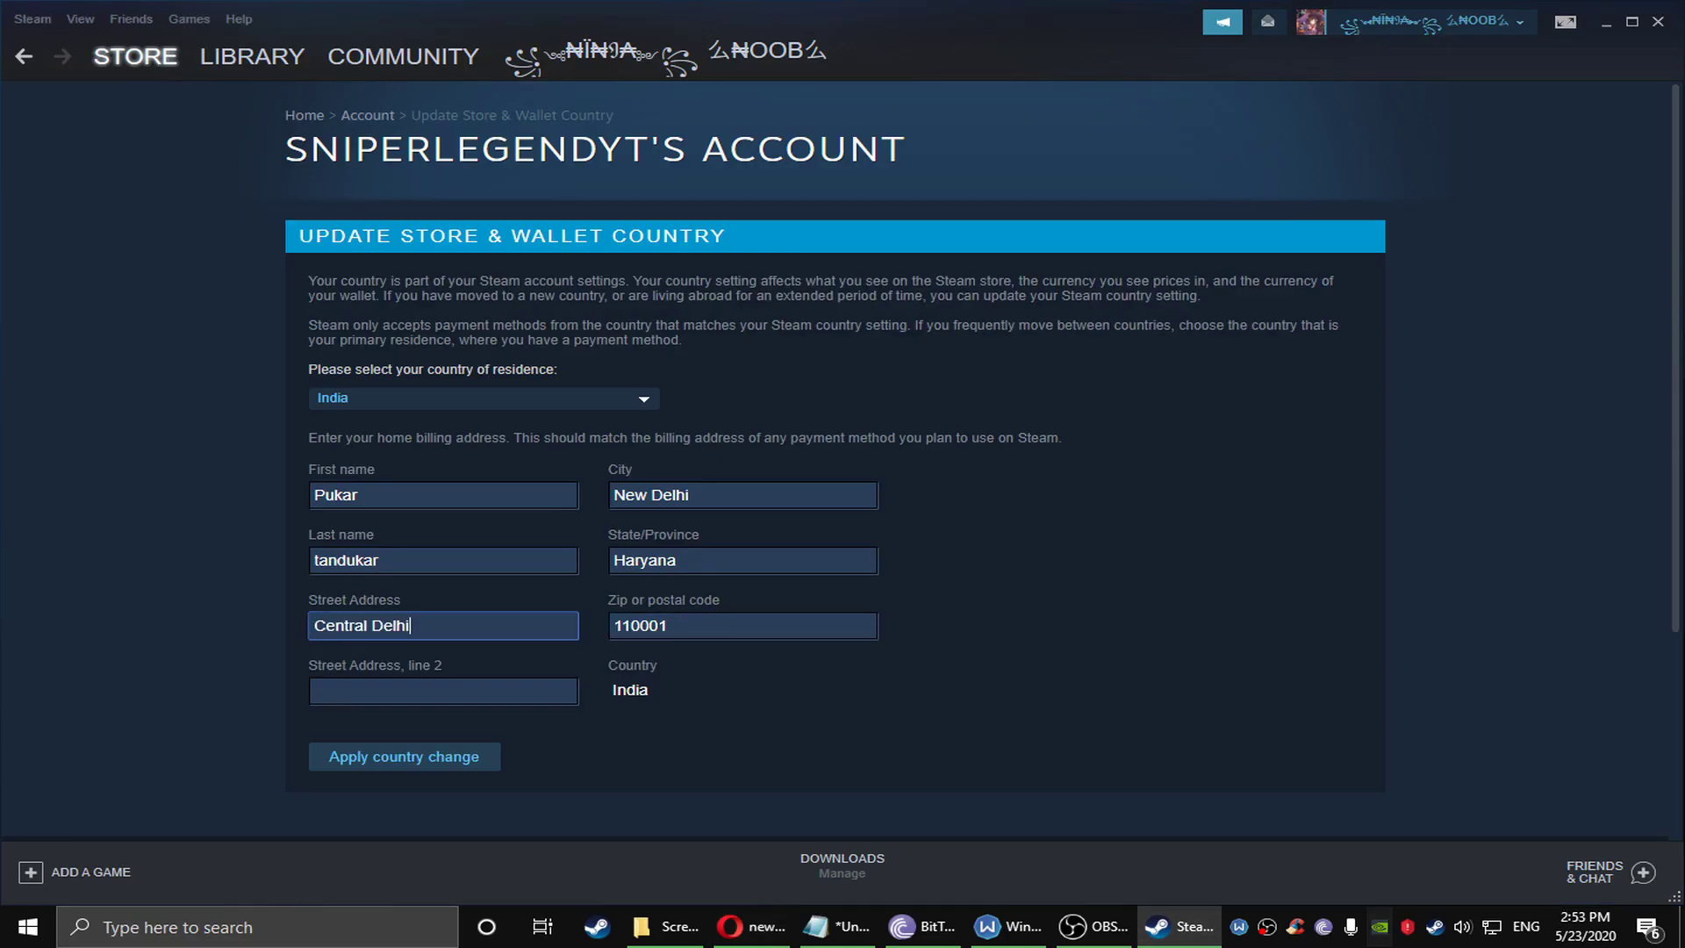
# Apply and confirm the store country change to India, then go back to the rupee-priced store front page.
pyautogui.click(404, 757)
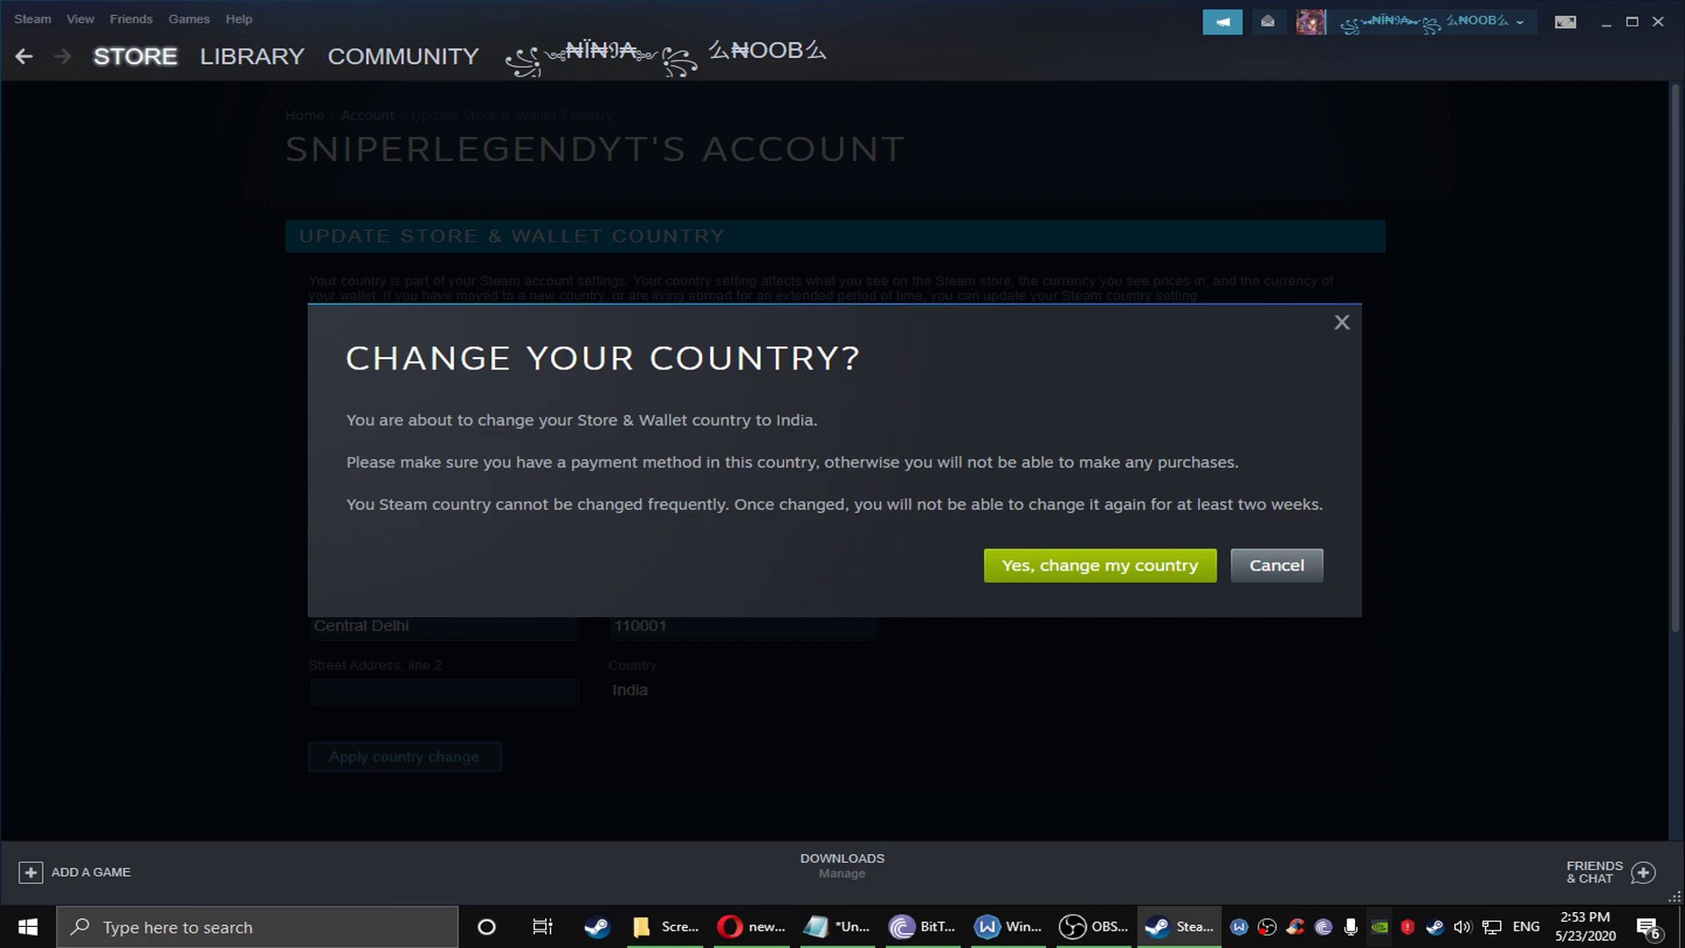
pyautogui.click(1099, 565)
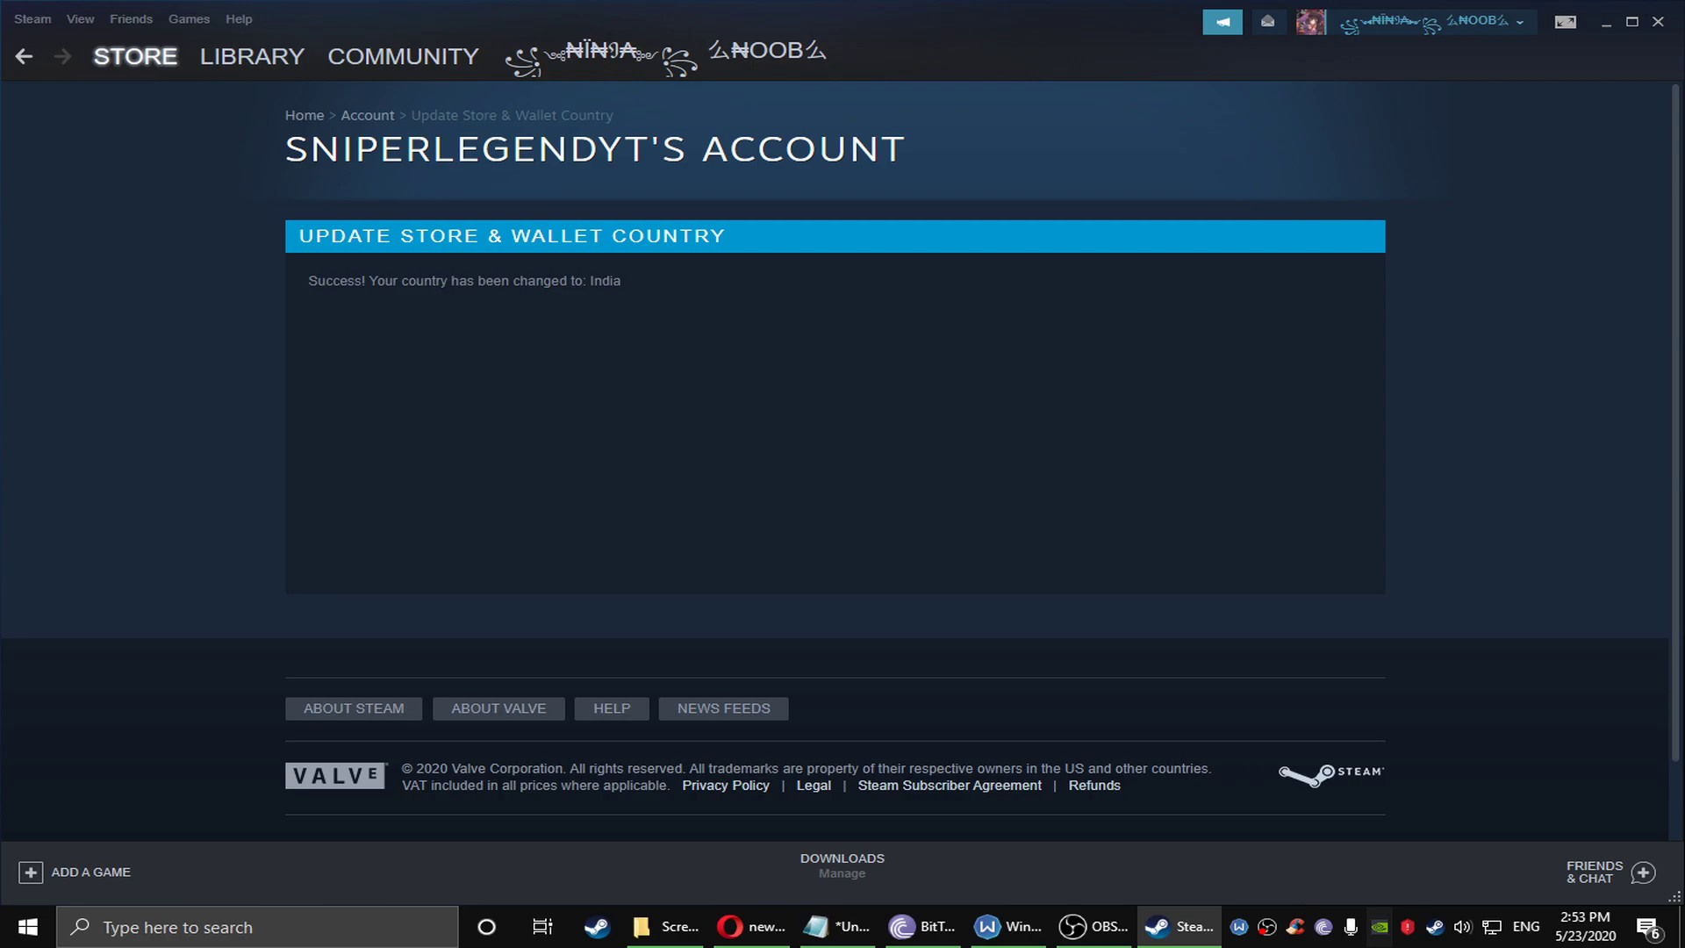
pyautogui.hotkey('alt', 'Left')
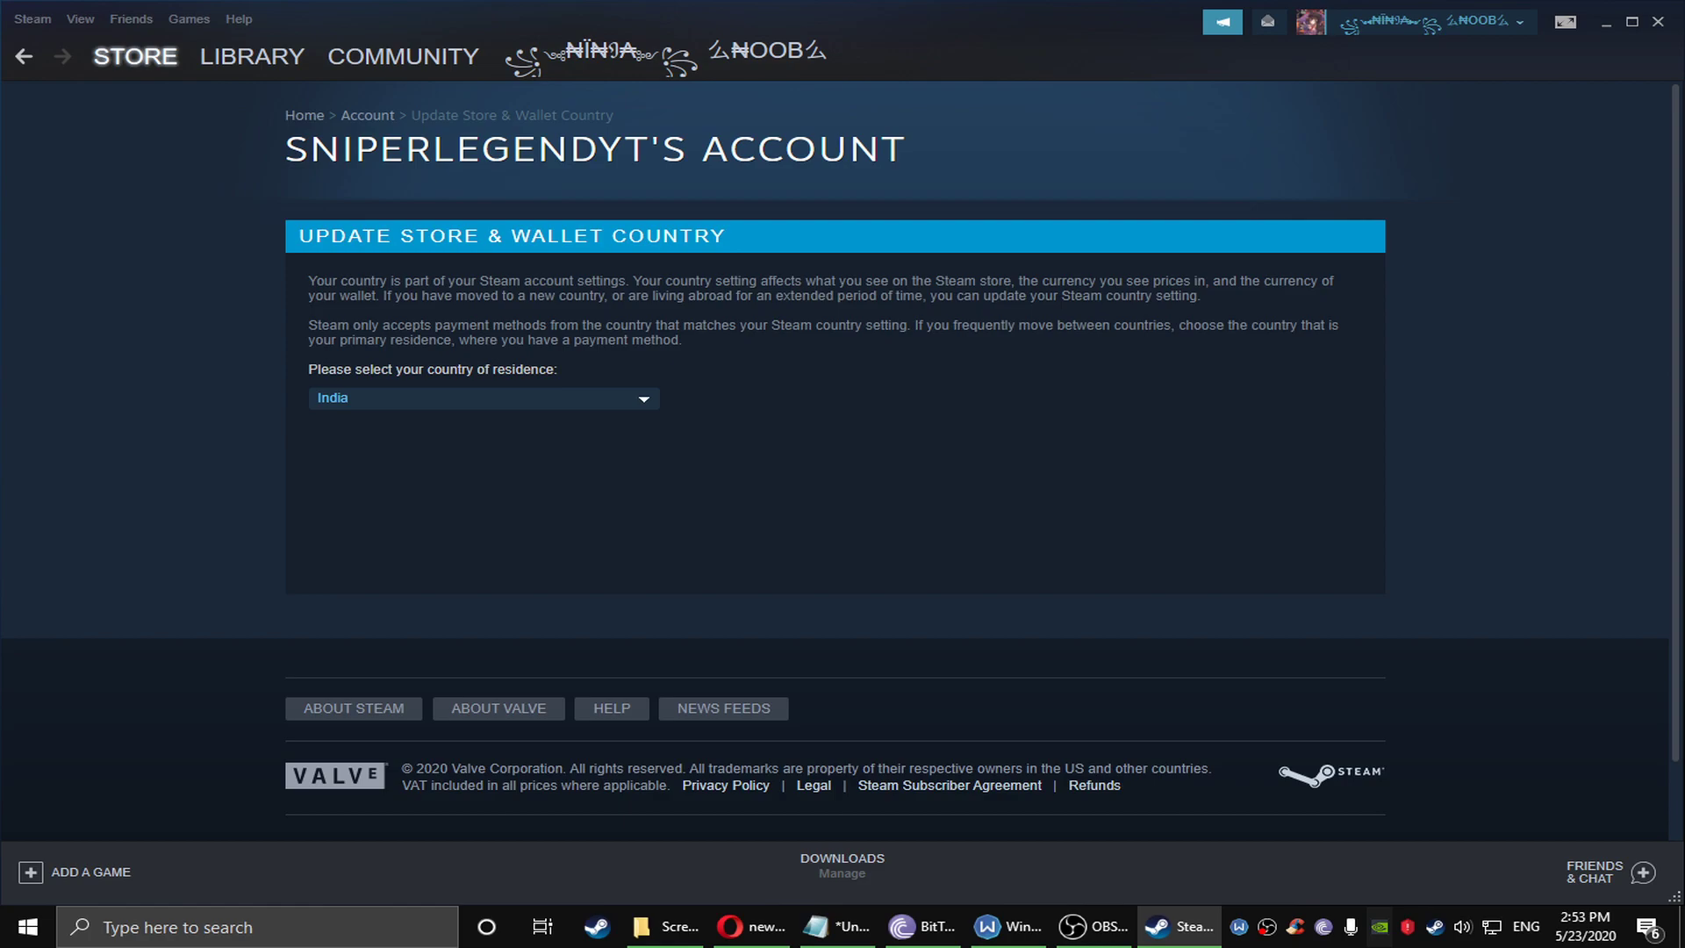
pyautogui.hotkey('alt', 'Left')
# Check the store's rupee prices, verify Windscribe is connected to New Delhi, then bring up the Screenshots folder.
pyautogui.scroll(-10, 842, 456)
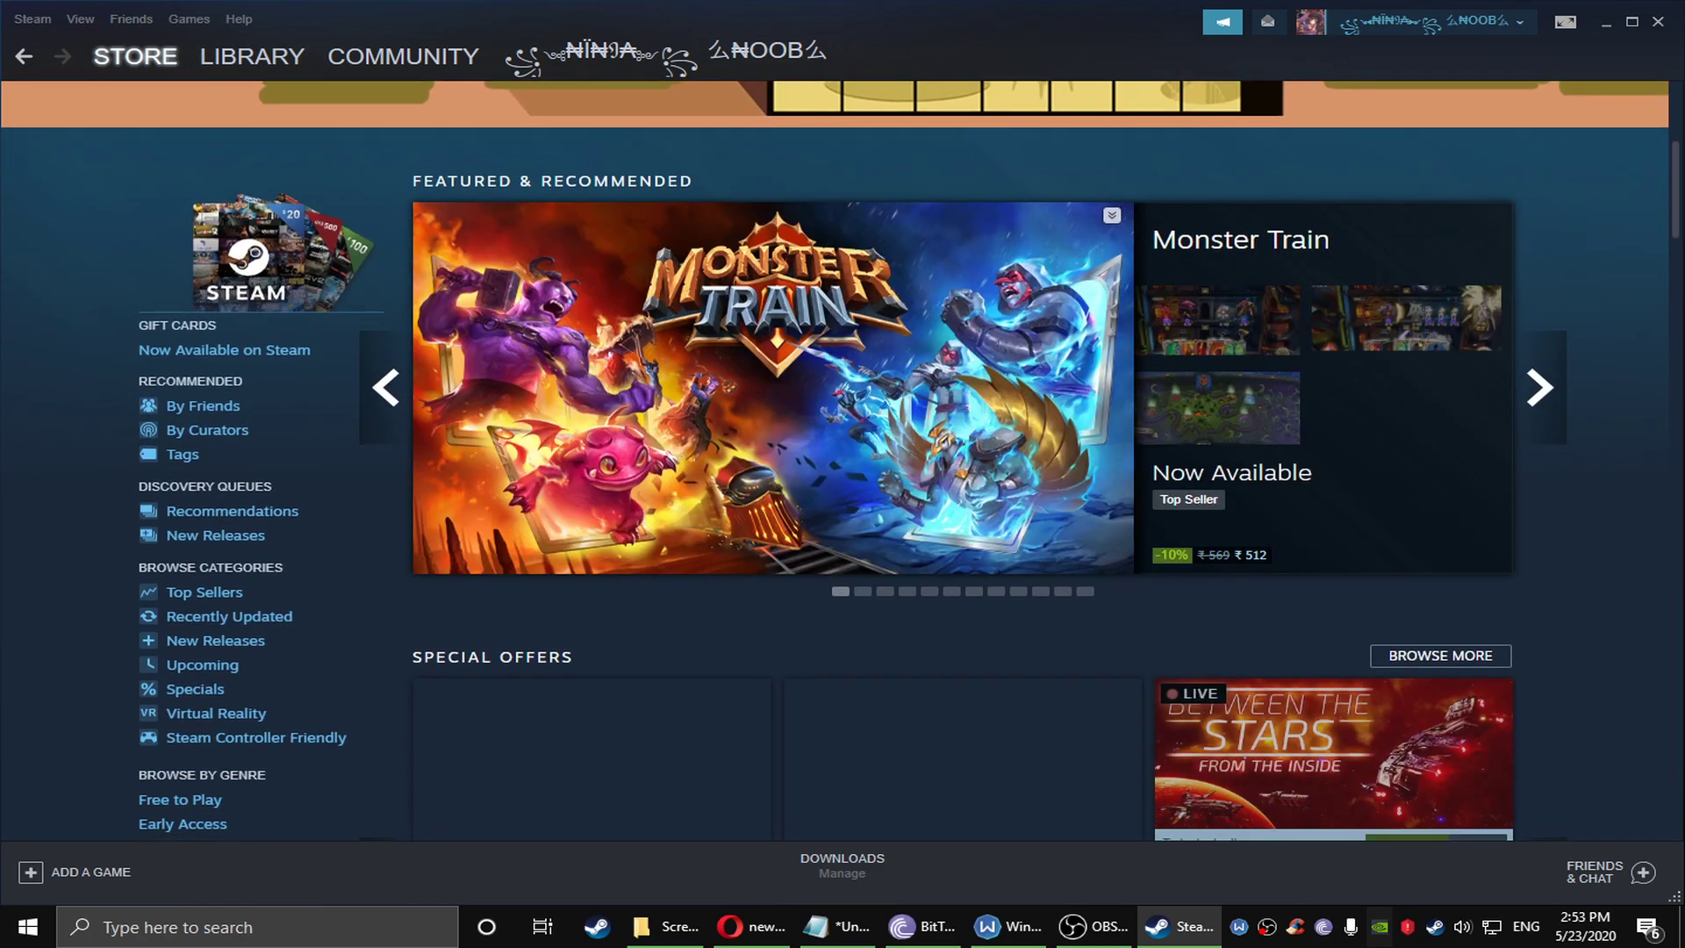
pyautogui.scroll(2, 842, 456)
pyautogui.scroll(-4, 842, 456)
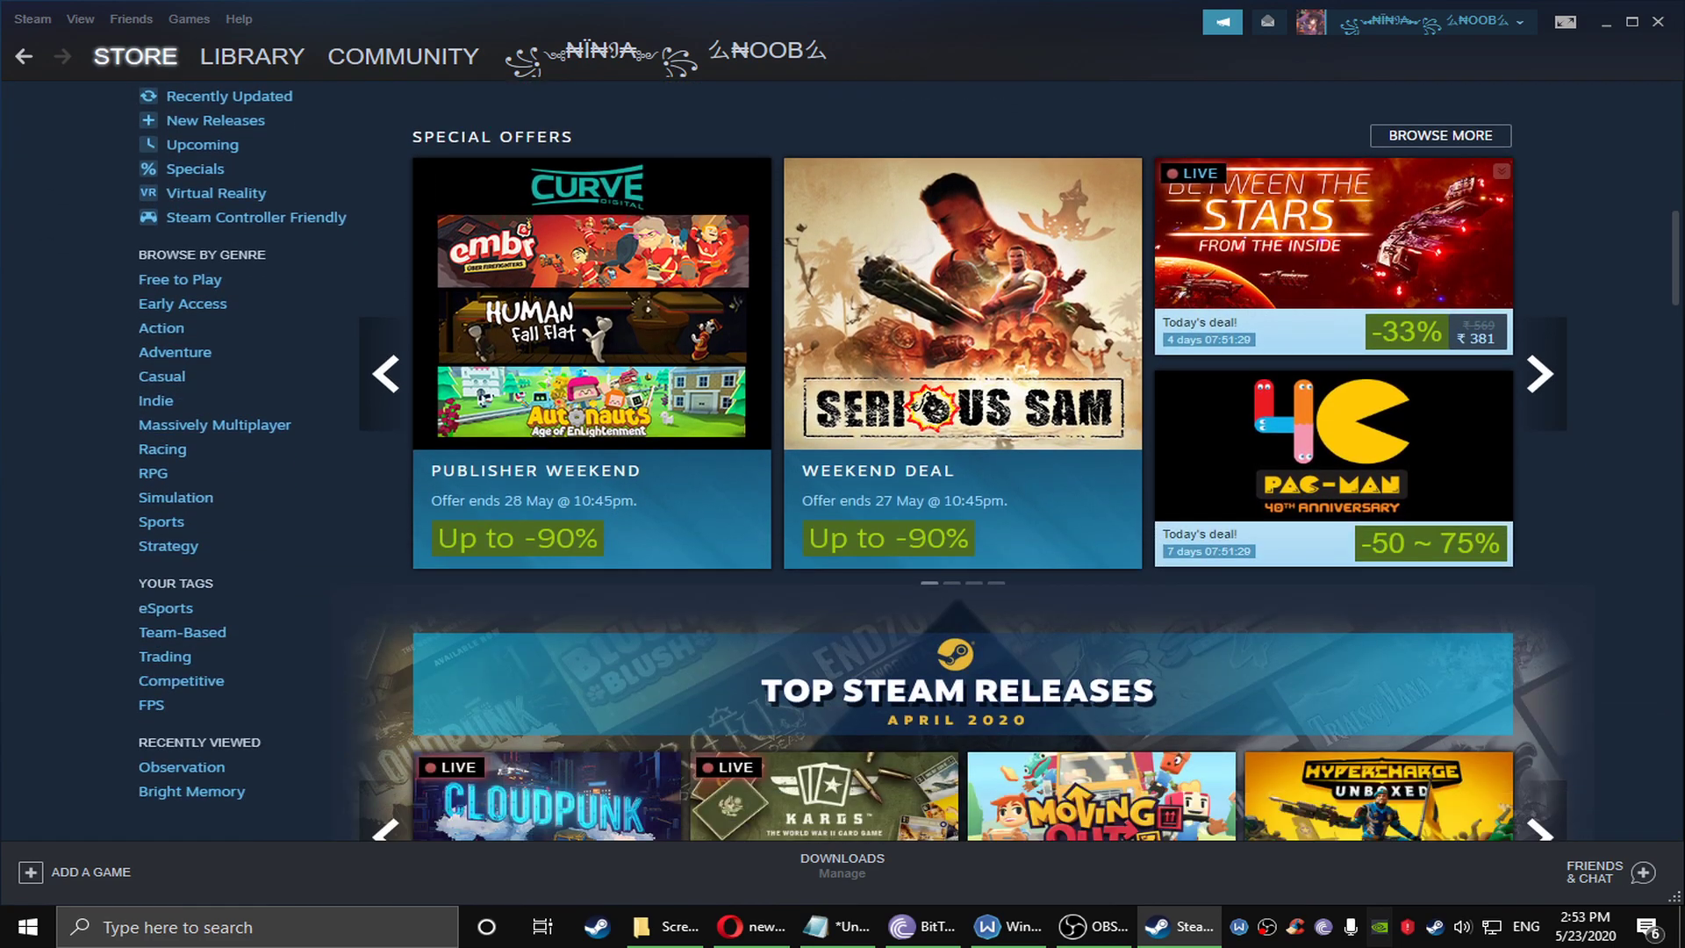
pyautogui.scroll(-3, 842, 457)
pyautogui.scroll(10, 842, 457)
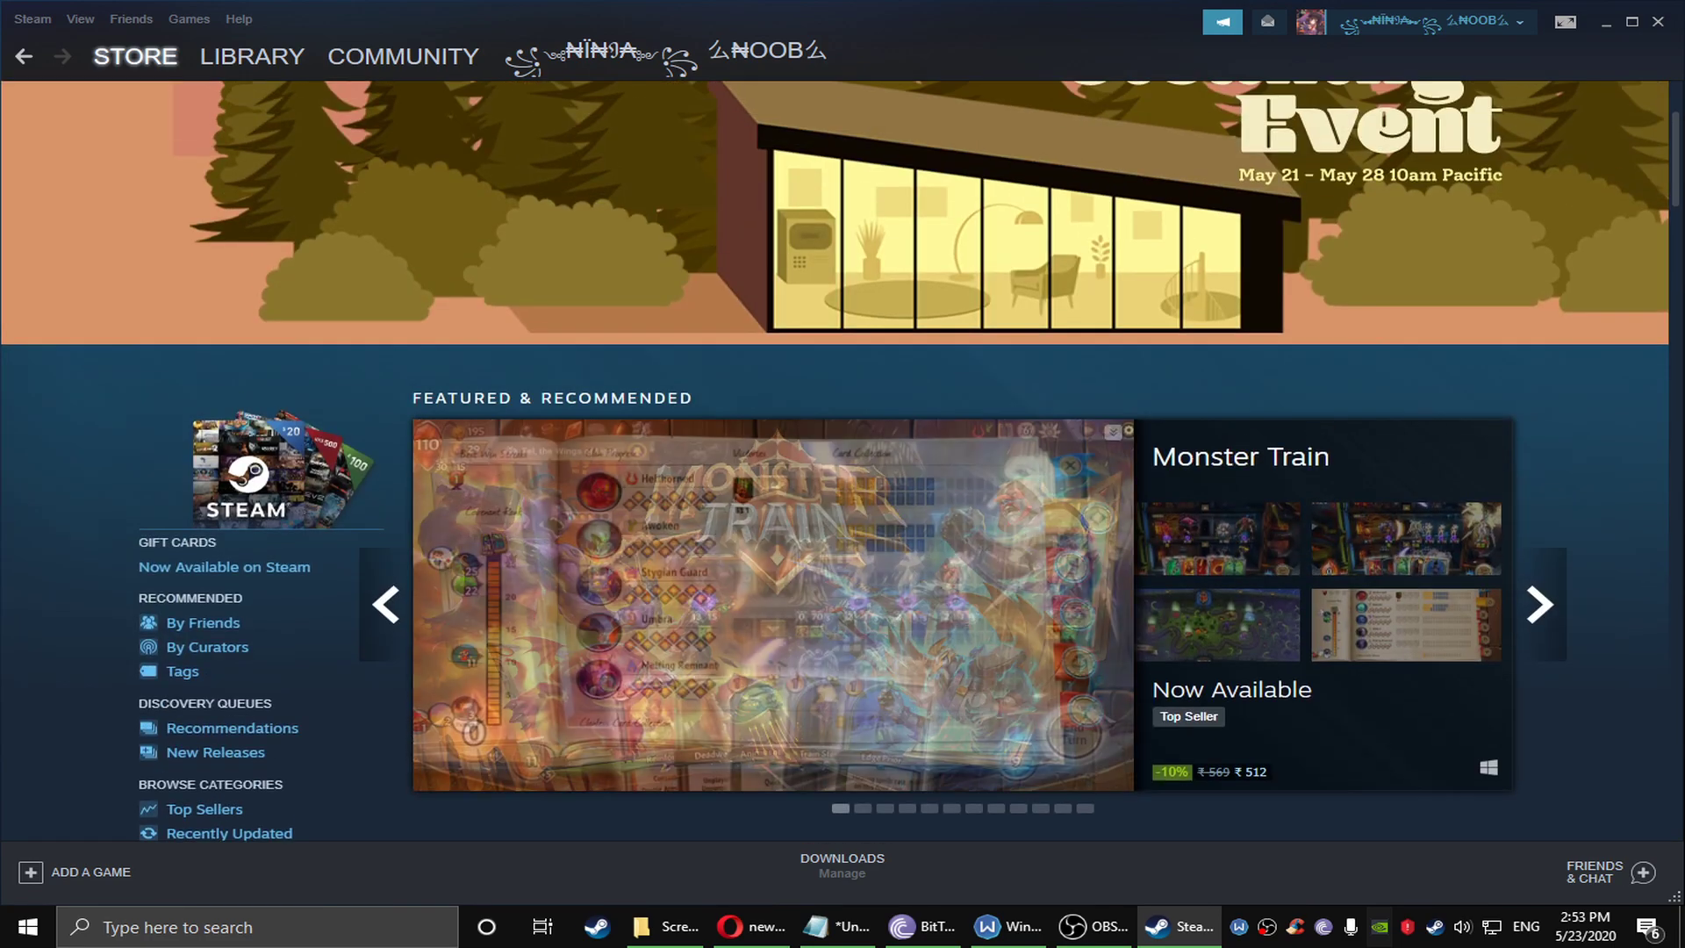
pyautogui.scroll(-4, 843, 457)
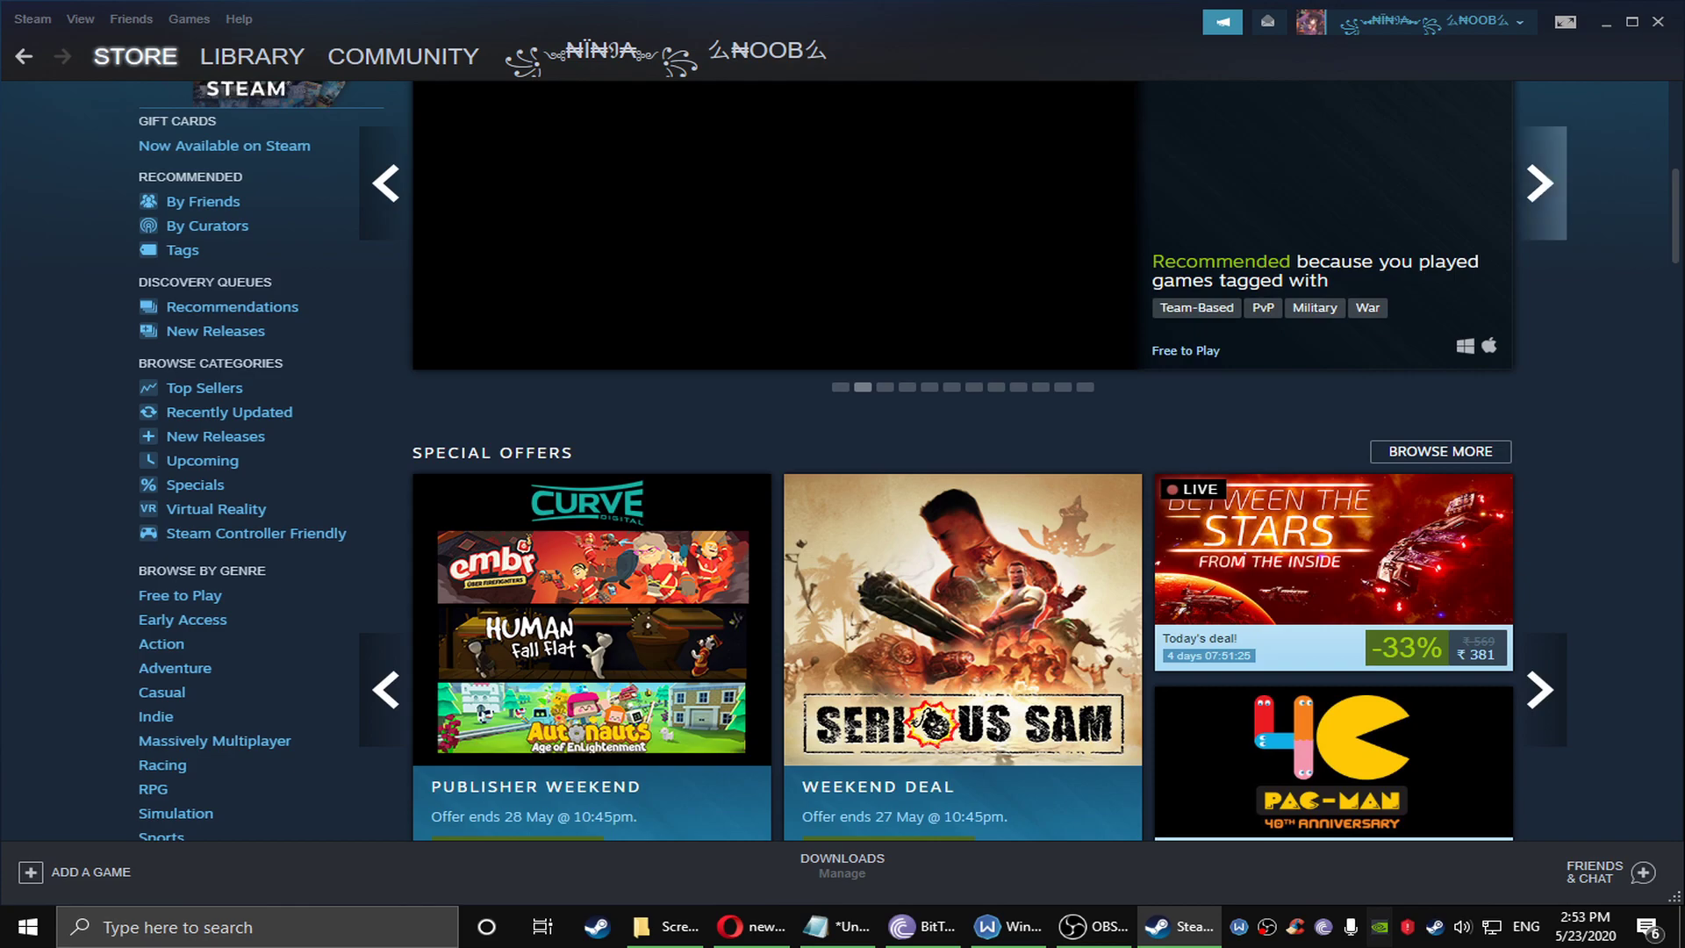
pyautogui.scroll(2, 842, 456)
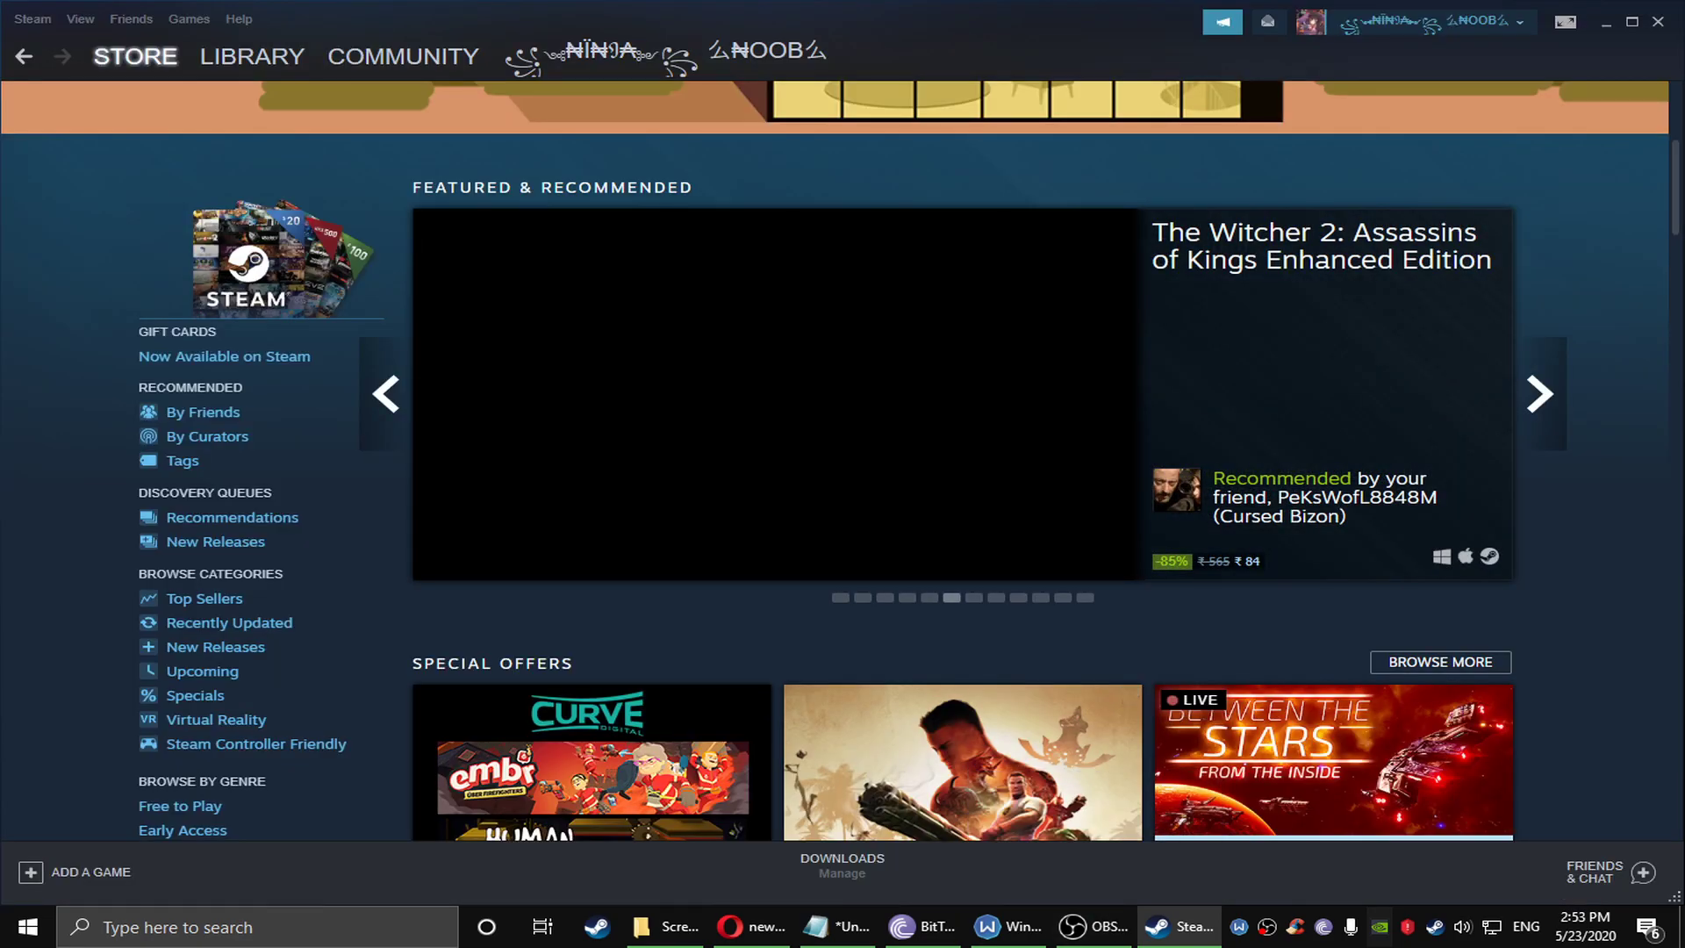
pyautogui.click(1006, 926)
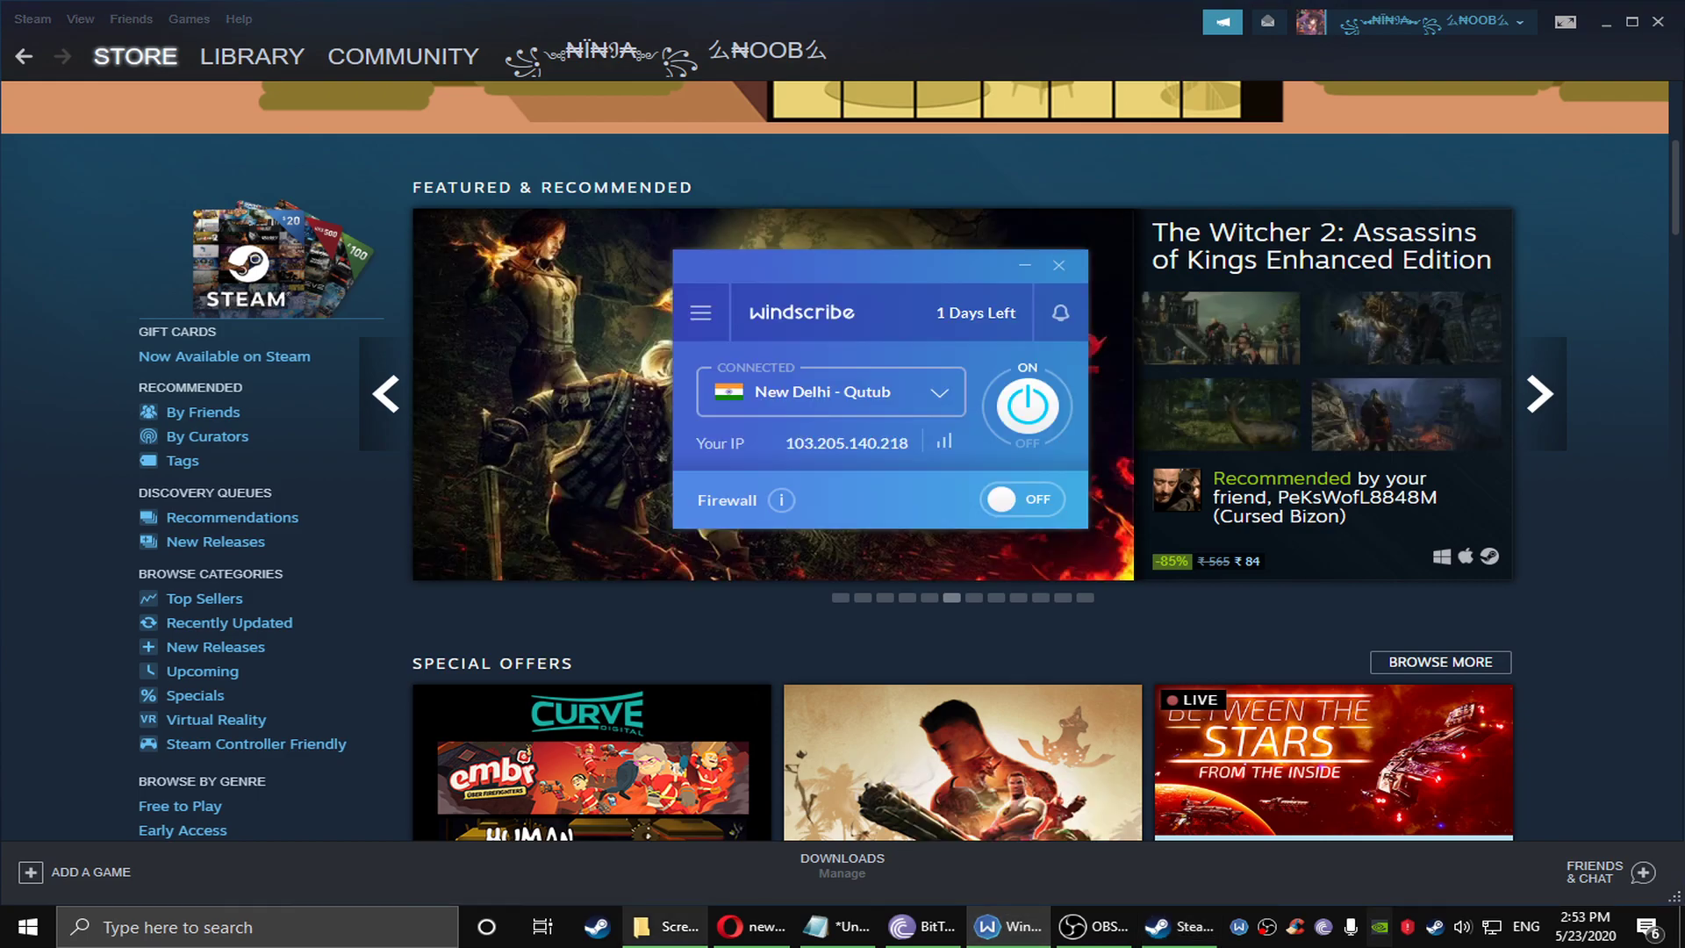
pyautogui.click(664, 926)
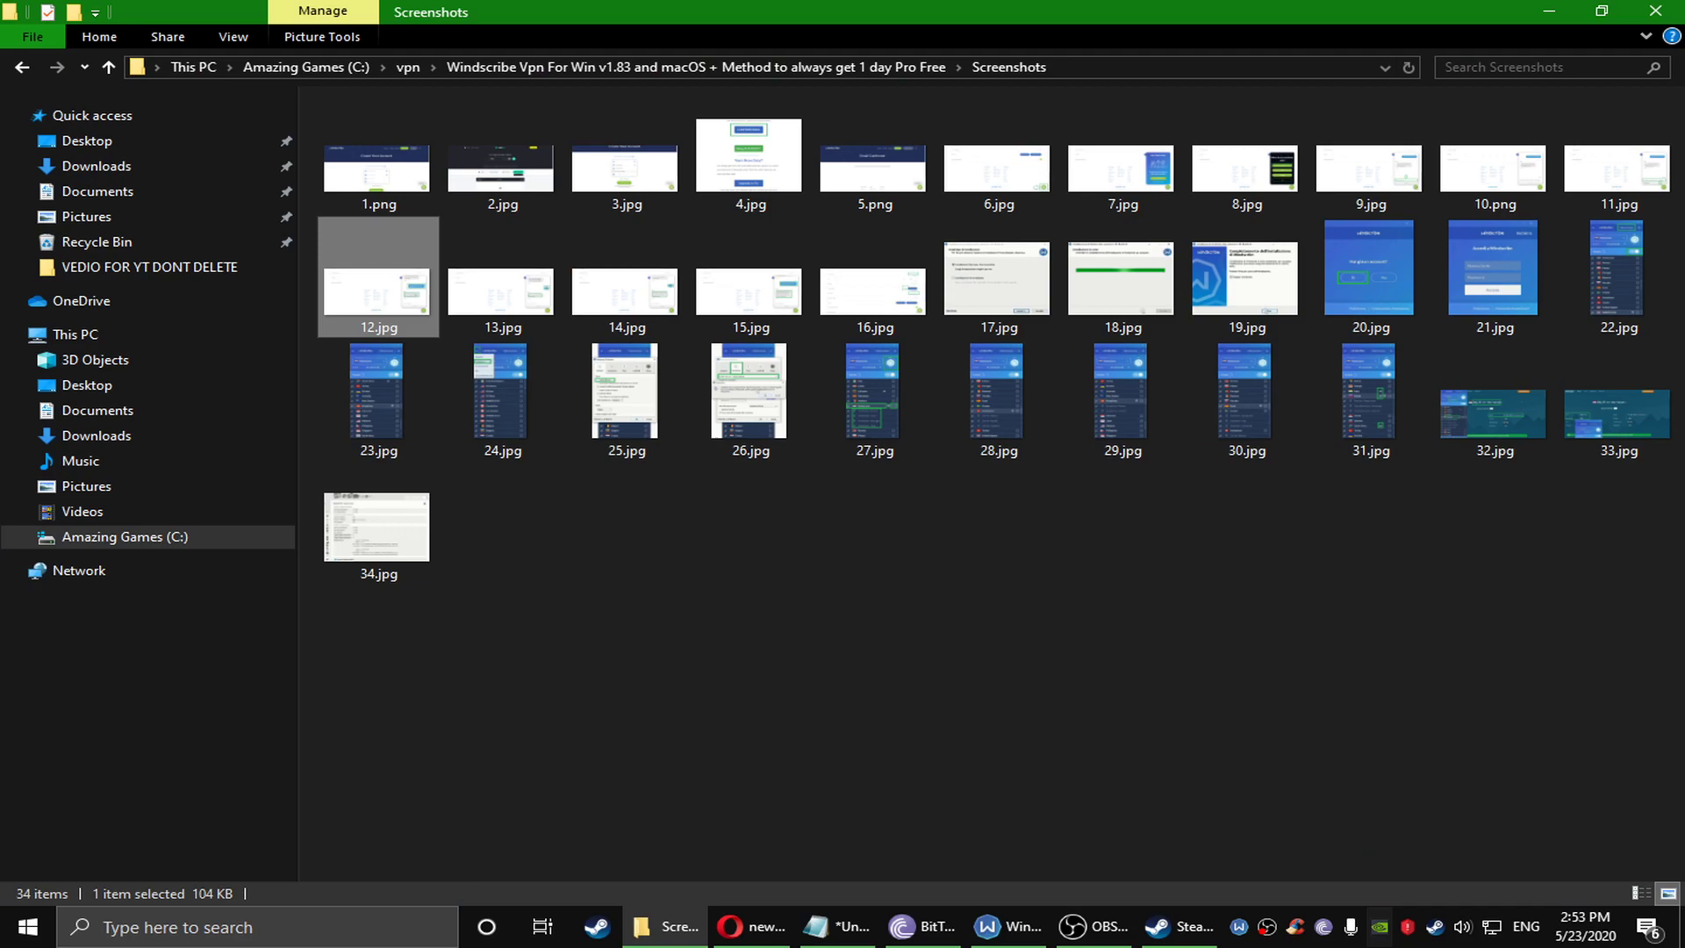
pyautogui.press('Return')
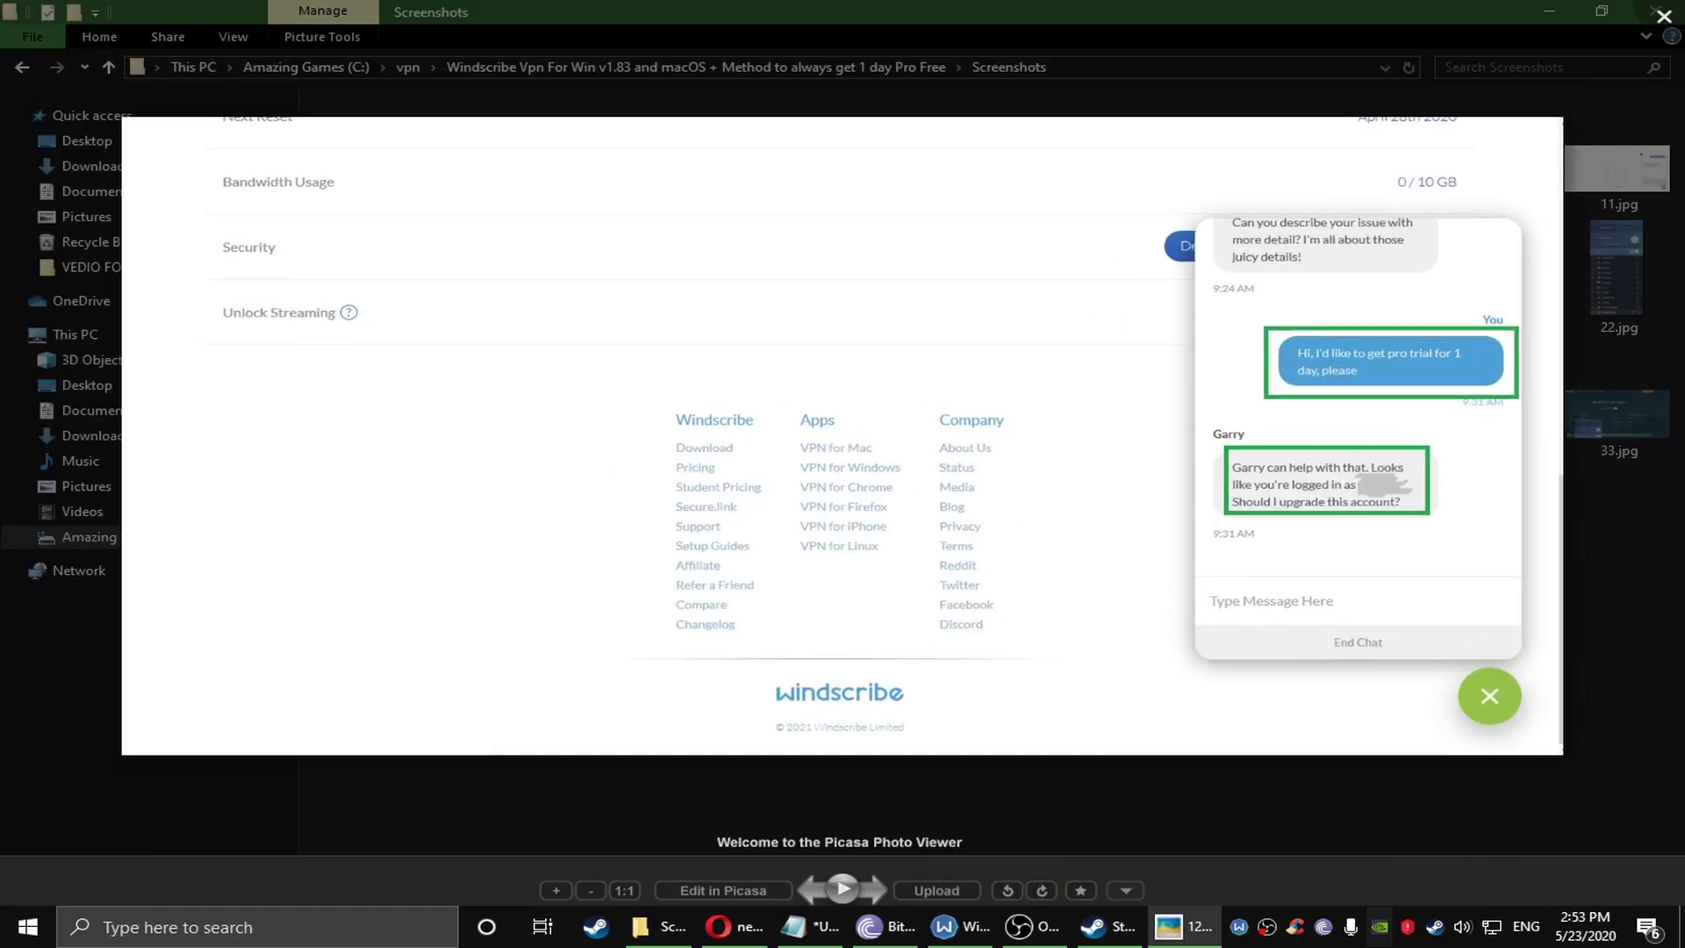
pyautogui.press('Right')
pyautogui.press('Right')
pyautogui.press('Right')
pyautogui.press('Right')
pyautogui.press('Right')
pyautogui.press('Right')
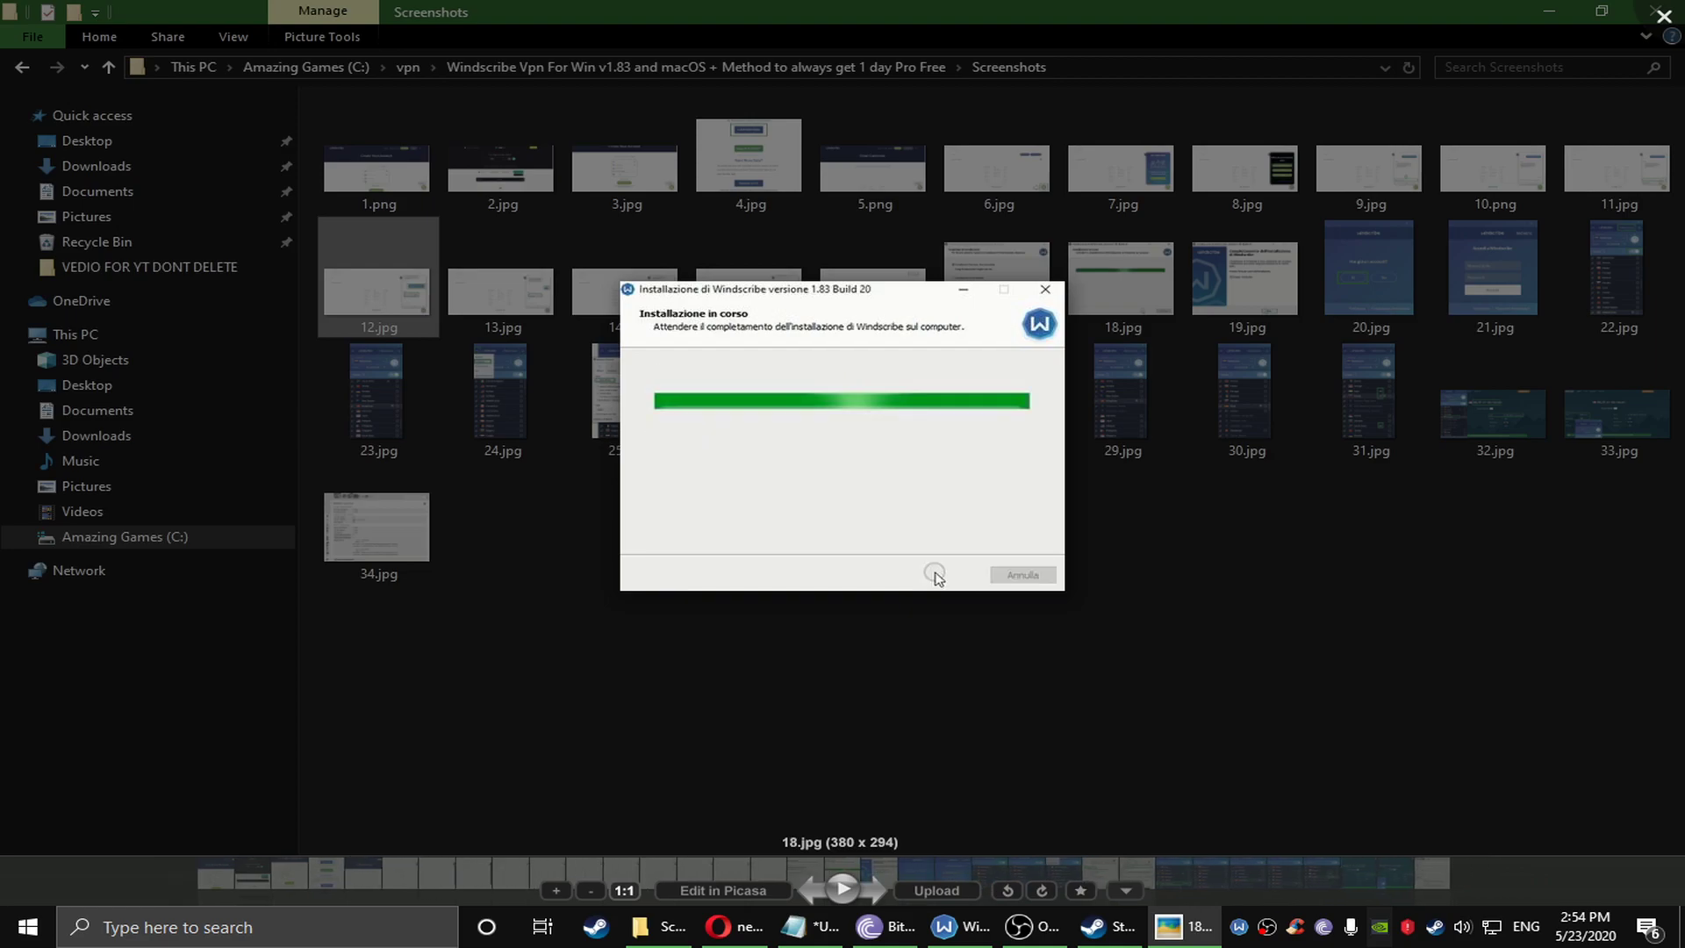
pyautogui.press('Right')
pyautogui.press('Right')
pyautogui.press('Right')
pyautogui.press('Right')
pyautogui.press('Right')
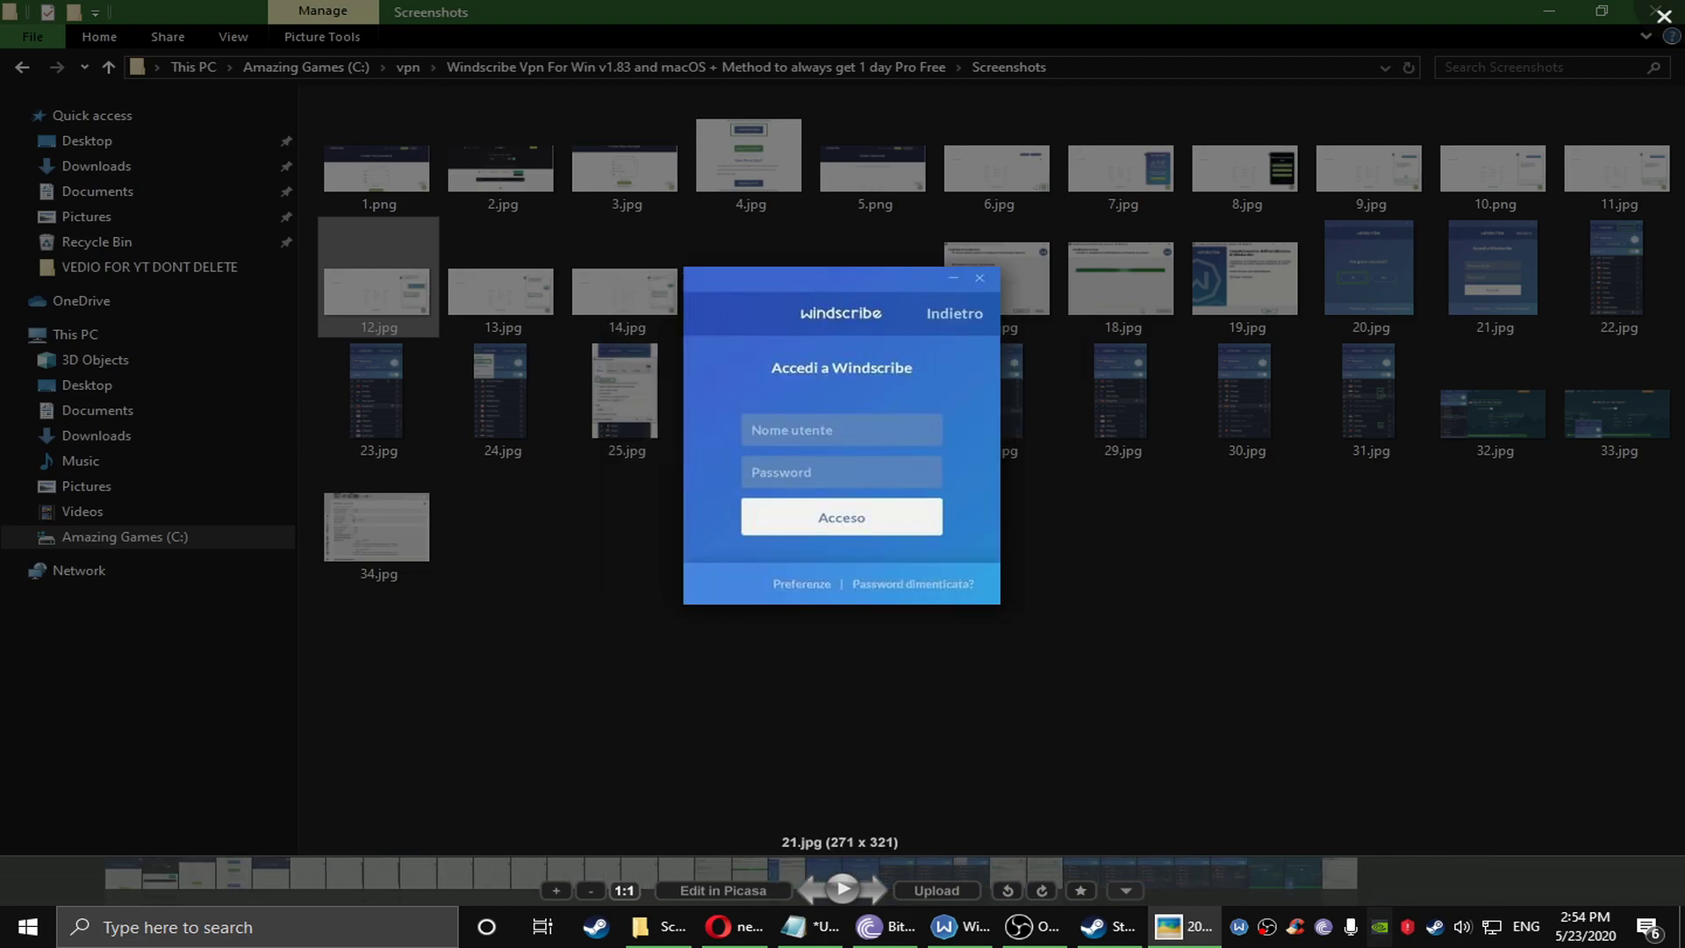
pyautogui.click(1664, 15)
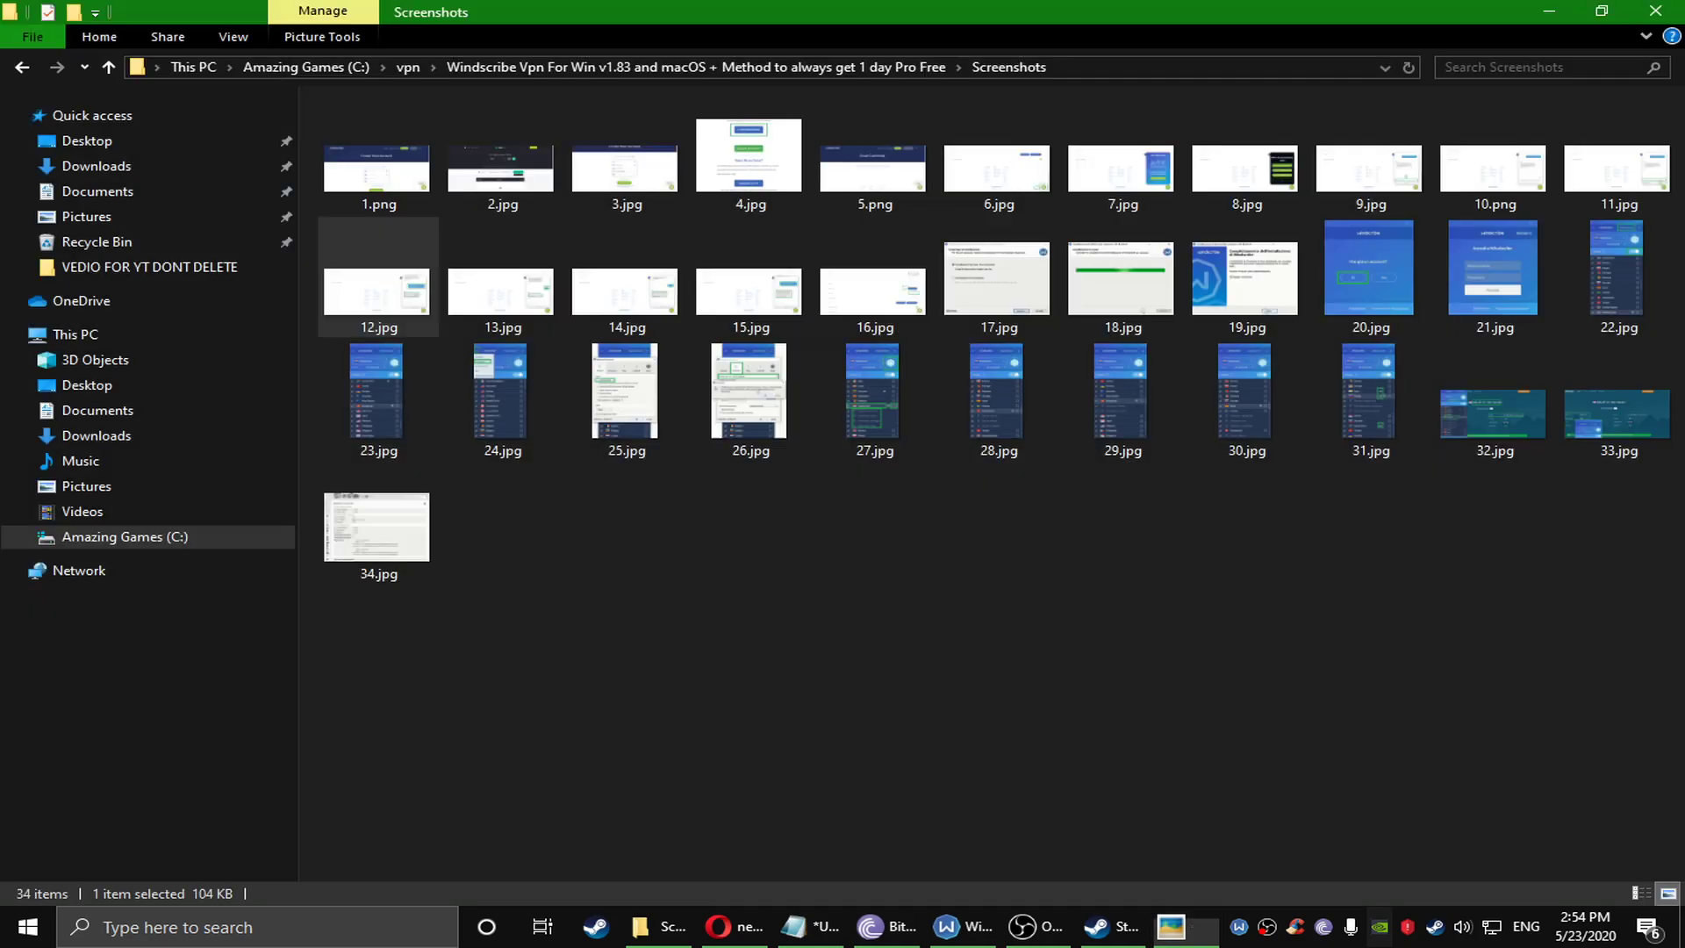